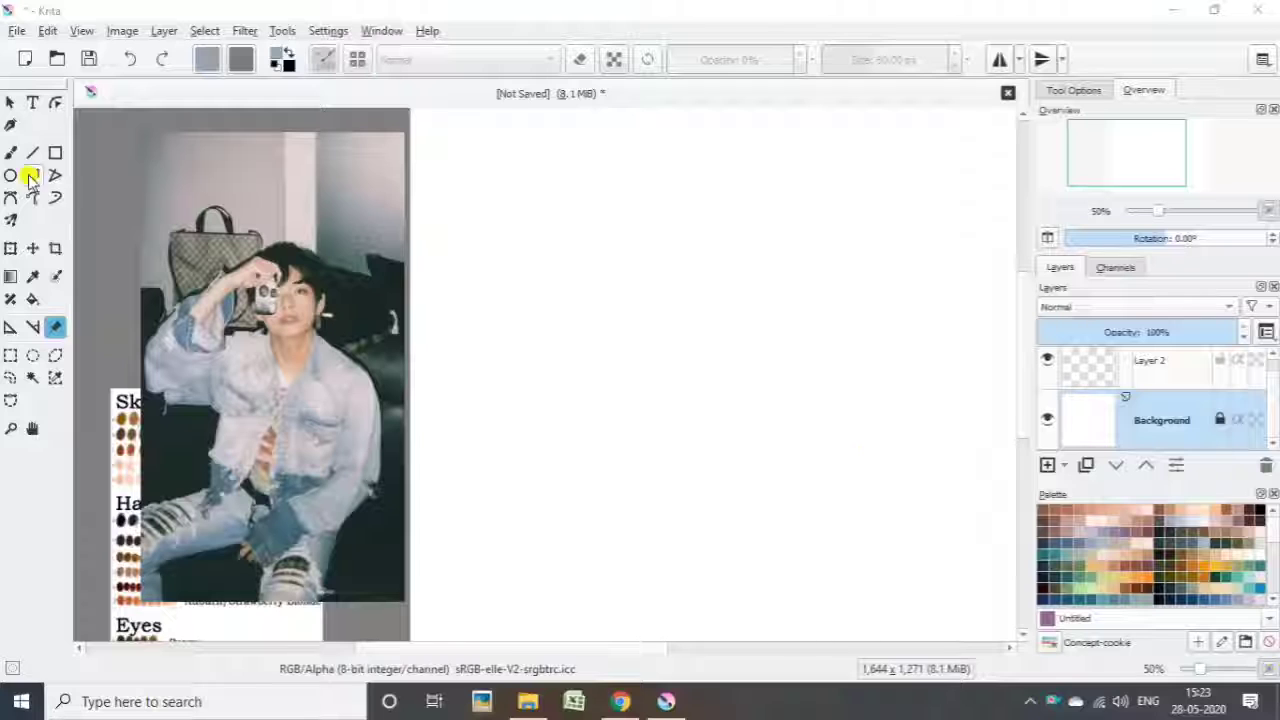
On Layer 2, brush-sketch the head circle with guide lines, the hair outline and the raised camera arm.
key(b)
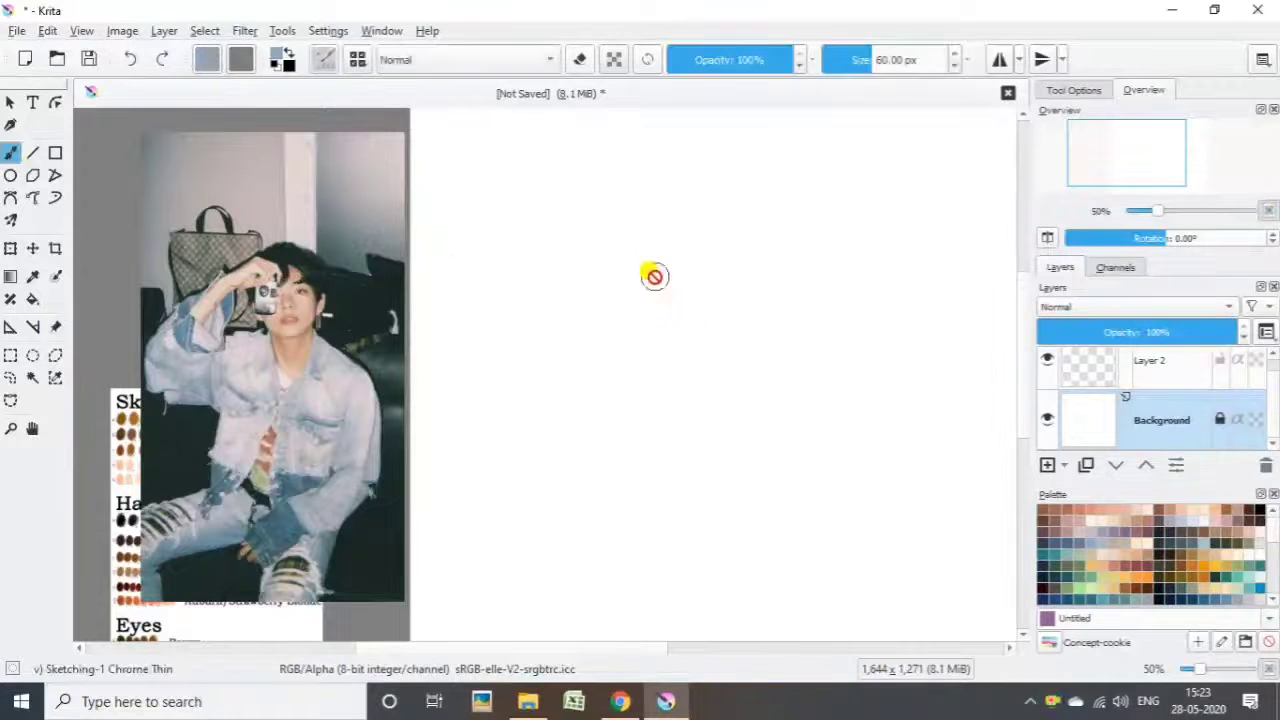
click(651, 274)
click(1094, 372)
drag(649, 269, 692, 258)
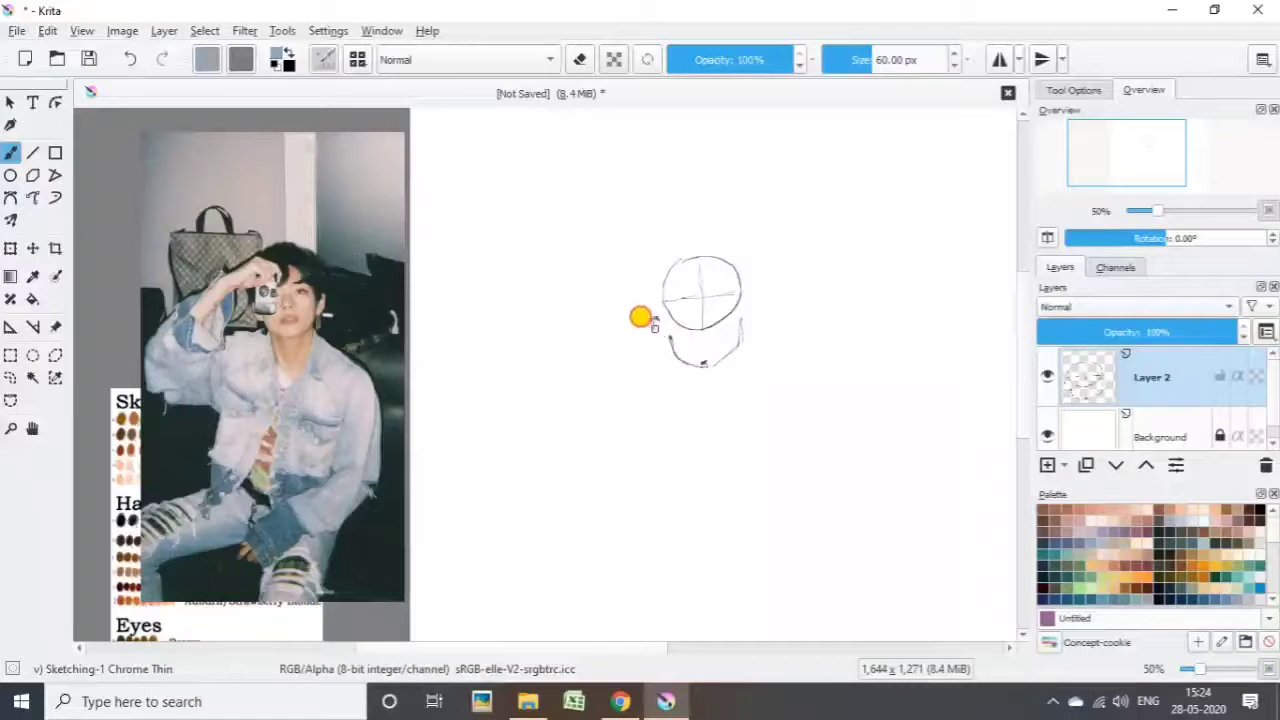
key(ctrl+z)
mouse_move(709, 254)
mouse_down()
mouse_move(727, 268)
mouse_move(663, 223)
mouse_move(649, 266)
mouse_up()
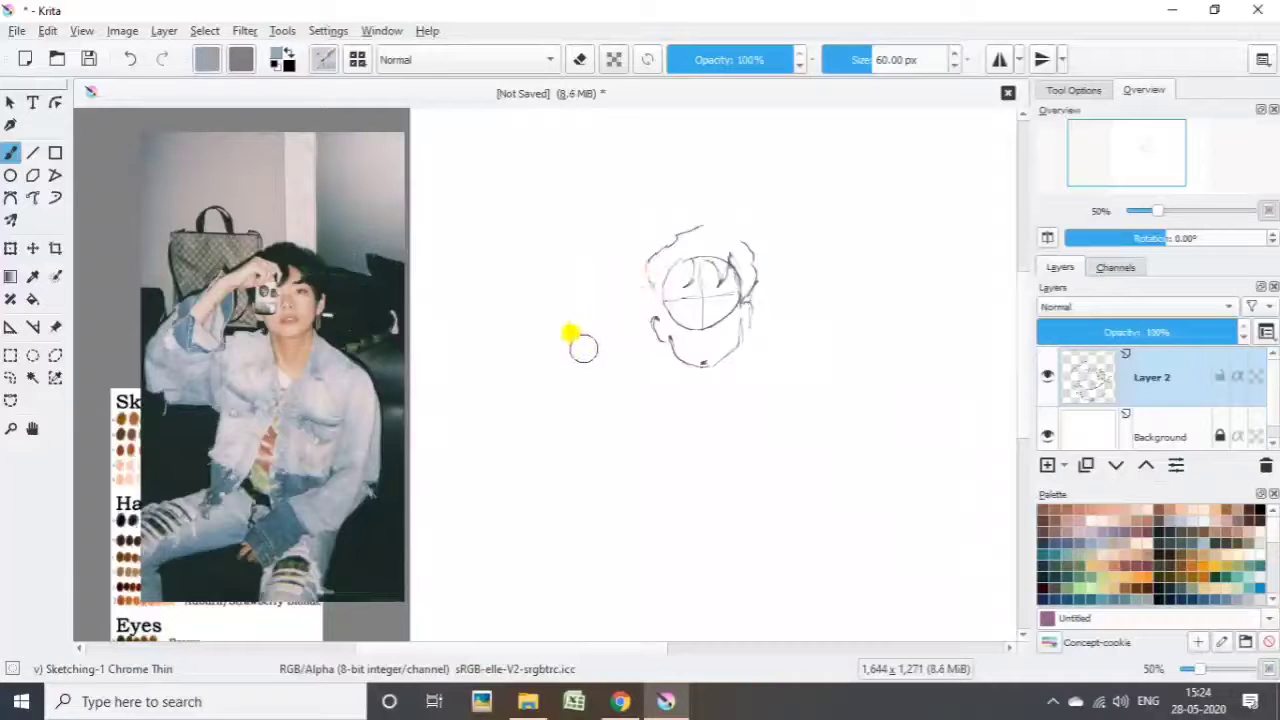
drag(584, 348, 627, 333)
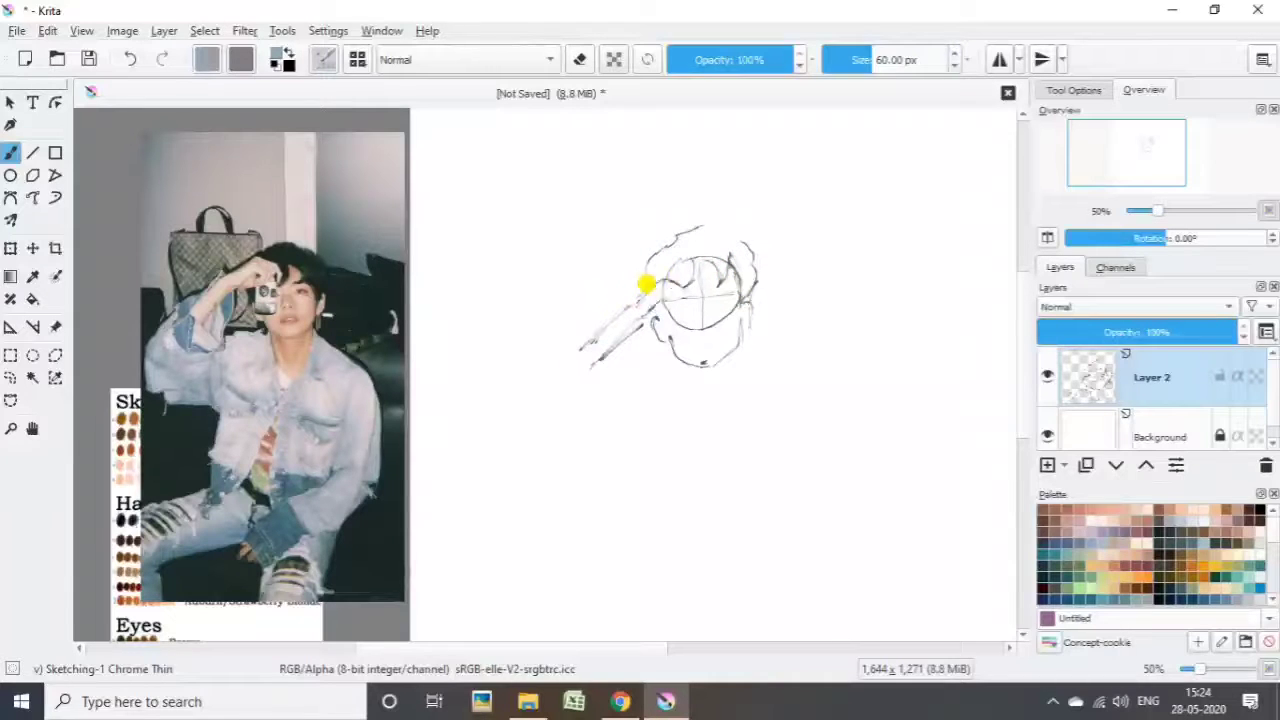
mouse_move(676, 292)
mouse_down()
mouse_move(638, 306)
mouse_move(594, 350)
mouse_move(591, 394)
mouse_move(614, 306)
mouse_move(574, 323)
mouse_move(532, 385)
mouse_move(553, 450)
mouse_up()
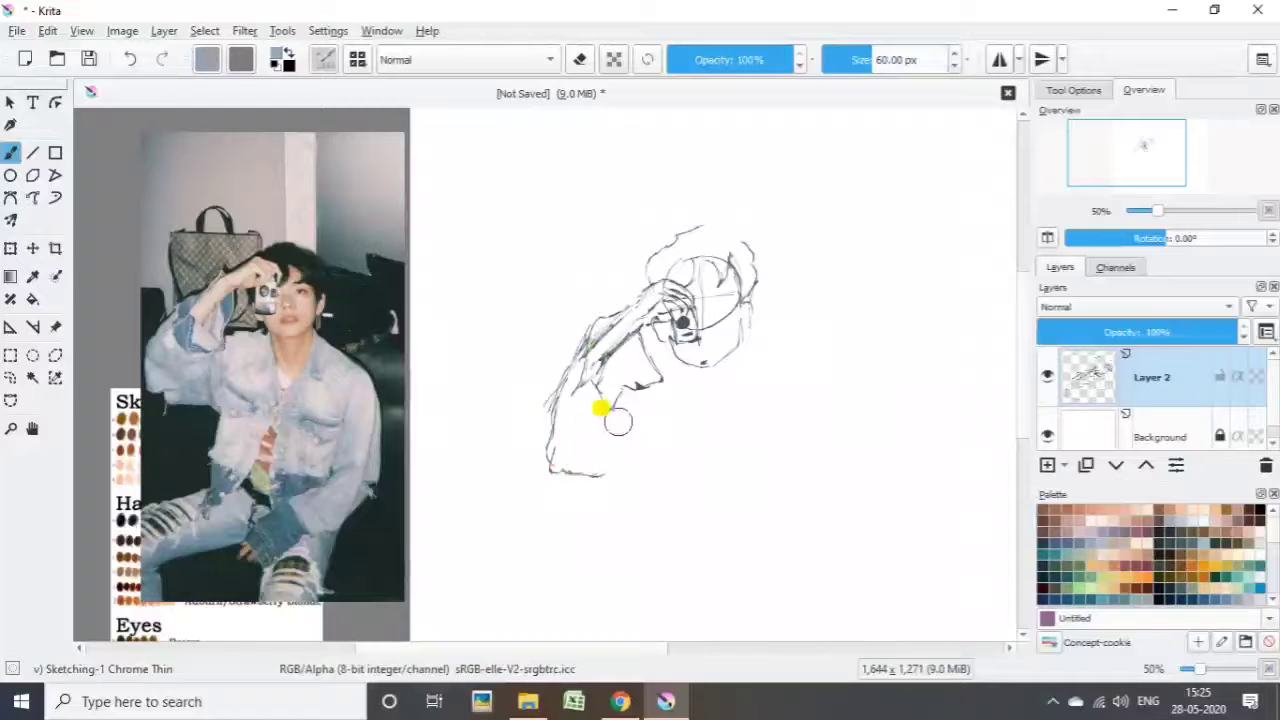
Sketch the facial features, hair, jaw, chin and neck on the head.
drag(712, 342, 738, 378)
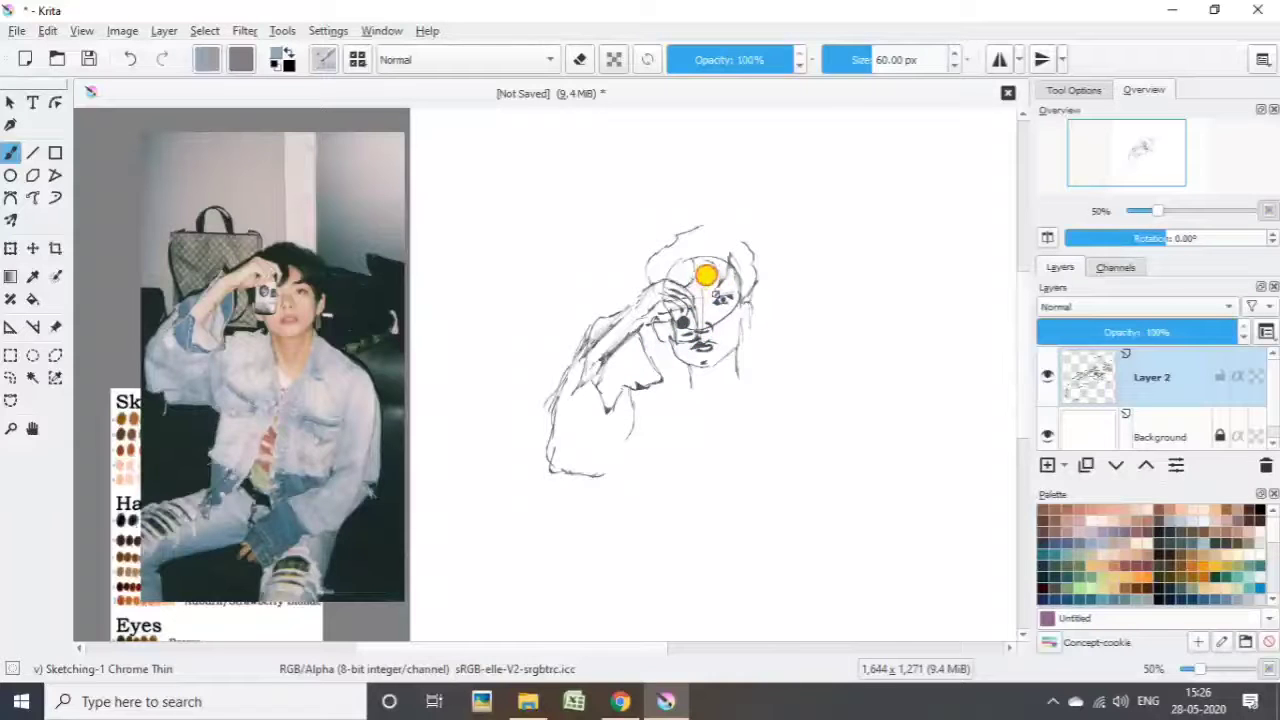
mouse_move(681, 266)
mouse_down()
mouse_move(706, 266)
mouse_move(720, 312)
mouse_up()
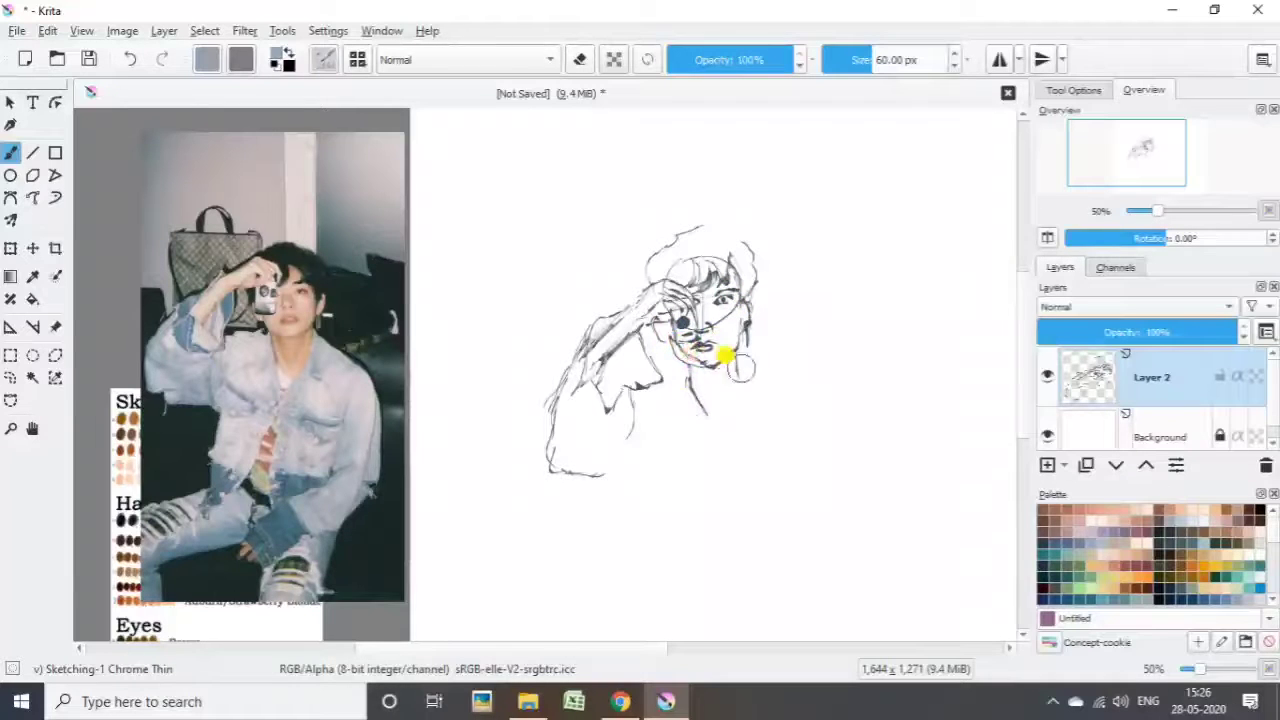
drag(741, 368, 715, 437)
Sketch the jacket torso, collar, shoulder, pocket lines and bottom hem.
mouse_move(600, 464)
mouse_down()
mouse_move(608, 568)
mouse_move(697, 443)
mouse_move(660, 557)
mouse_move(643, 468)
mouse_move(686, 420)
mouse_move(743, 420)
mouse_up()
mouse_move(745, 348)
mouse_down()
mouse_move(766, 428)
mouse_move(729, 486)
mouse_move(745, 545)
mouse_up()
drag(745, 358, 815, 410)
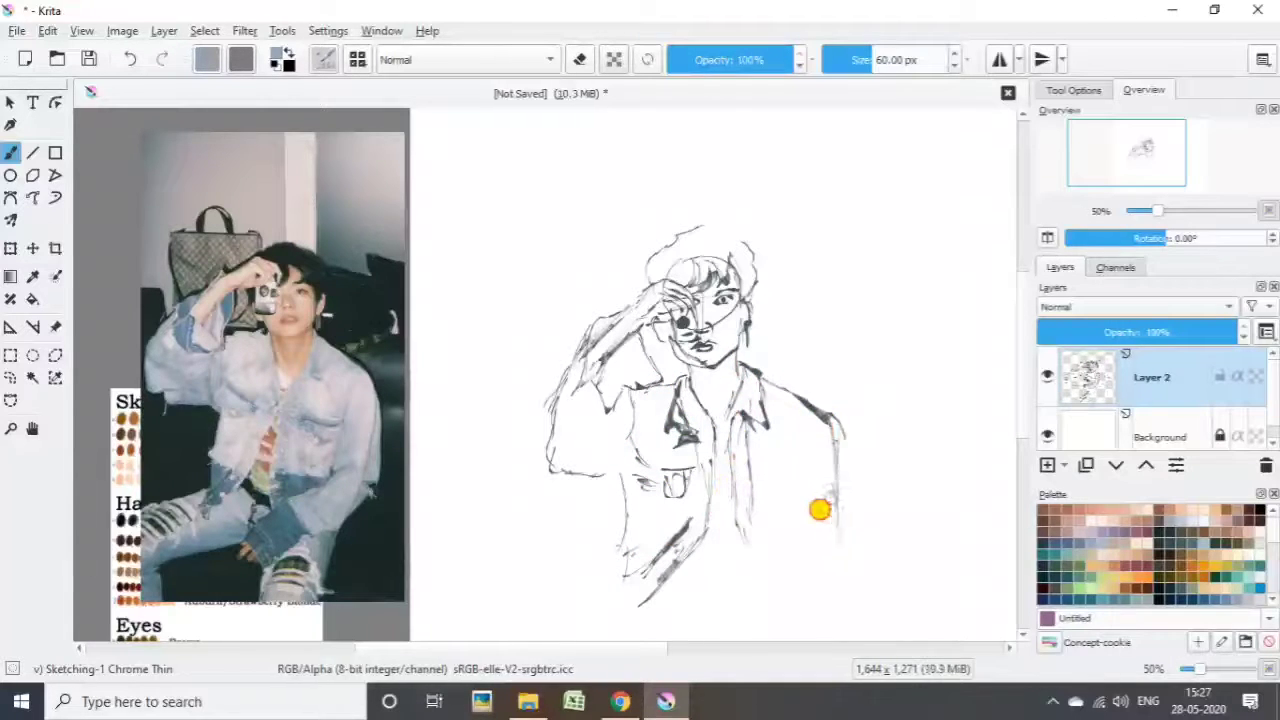
drag(820, 510, 797, 605)
mouse_move(740, 520)
mouse_down()
mouse_move(747, 605)
mouse_move(808, 564)
mouse_move(810, 537)
mouse_up()
mouse_move(805, 420)
mouse_down()
mouse_move(840, 460)
mouse_move(855, 445)
mouse_move(830, 612)
mouse_up()
mouse_move(786, 543)
mouse_down()
mouse_move(809, 594)
mouse_move(780, 636)
mouse_up()
Sketch the lower hand details, the arm diagonal and the legs with hem lines.
scroll(1020, 414, down, 3)
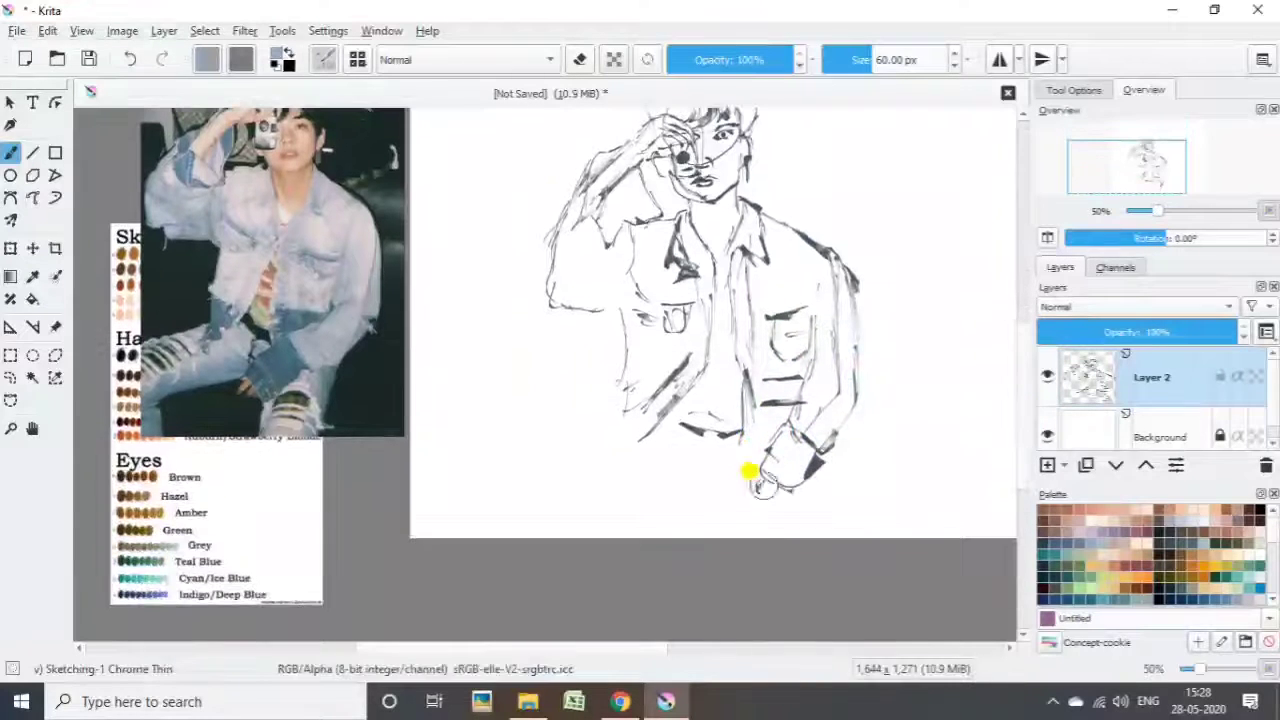
drag(768, 488, 766, 486)
drag(835, 440, 823, 530)
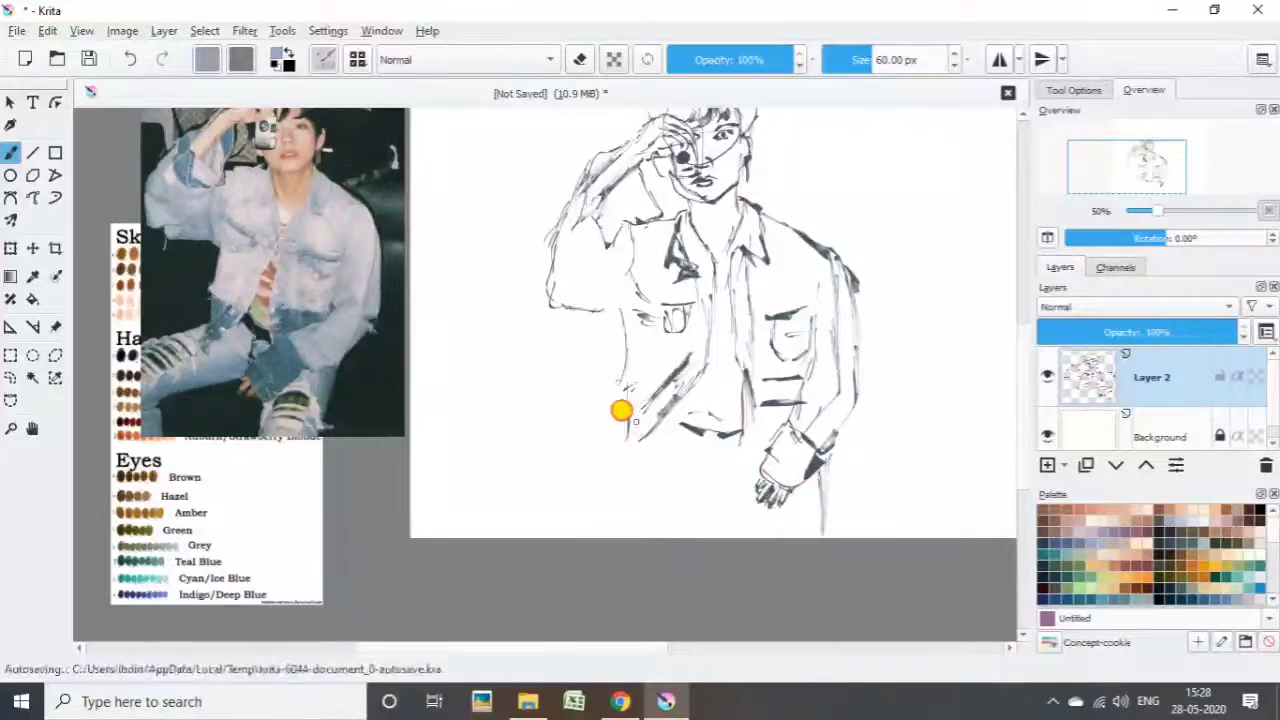
drag(632, 430, 577, 535)
mouse_move(705, 440)
mouse_down()
mouse_move(705, 478)
mouse_move(655, 535)
mouse_up()
drag(735, 470, 760, 480)
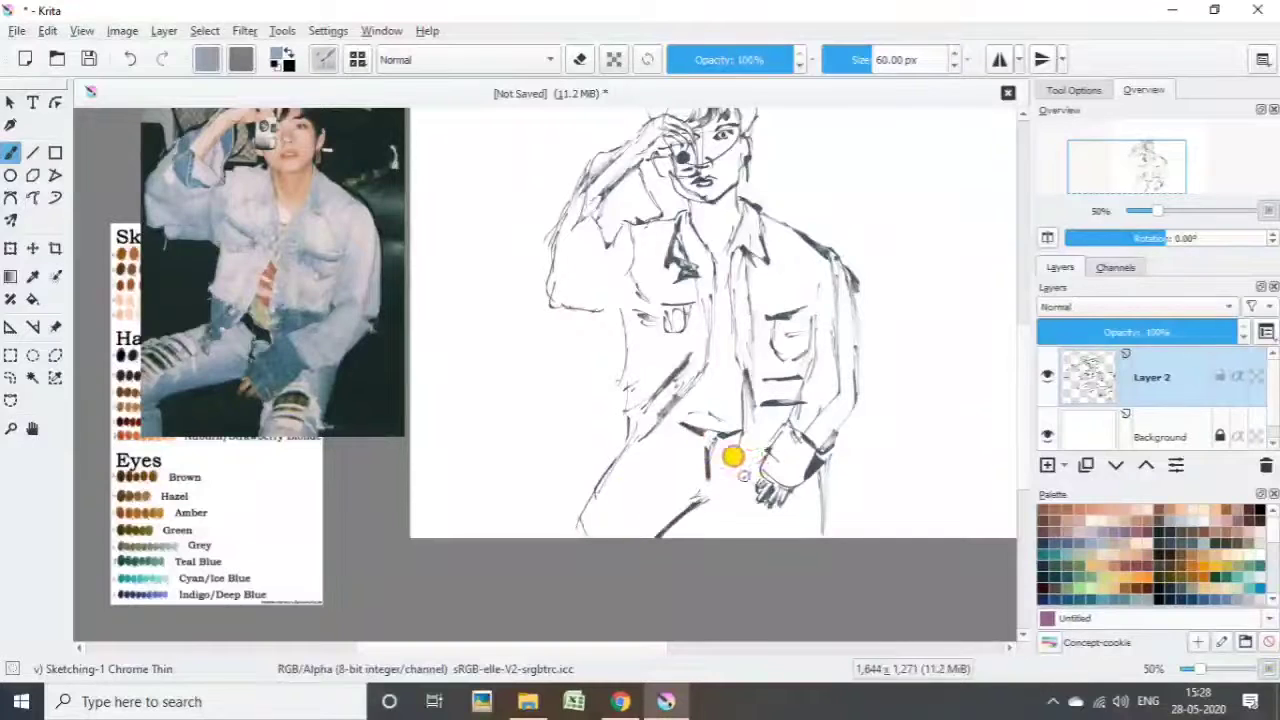
mouse_move(790, 435)
mouse_down()
mouse_move(785, 507)
mouse_move(734, 512)
mouse_up()
drag(803, 474, 781, 490)
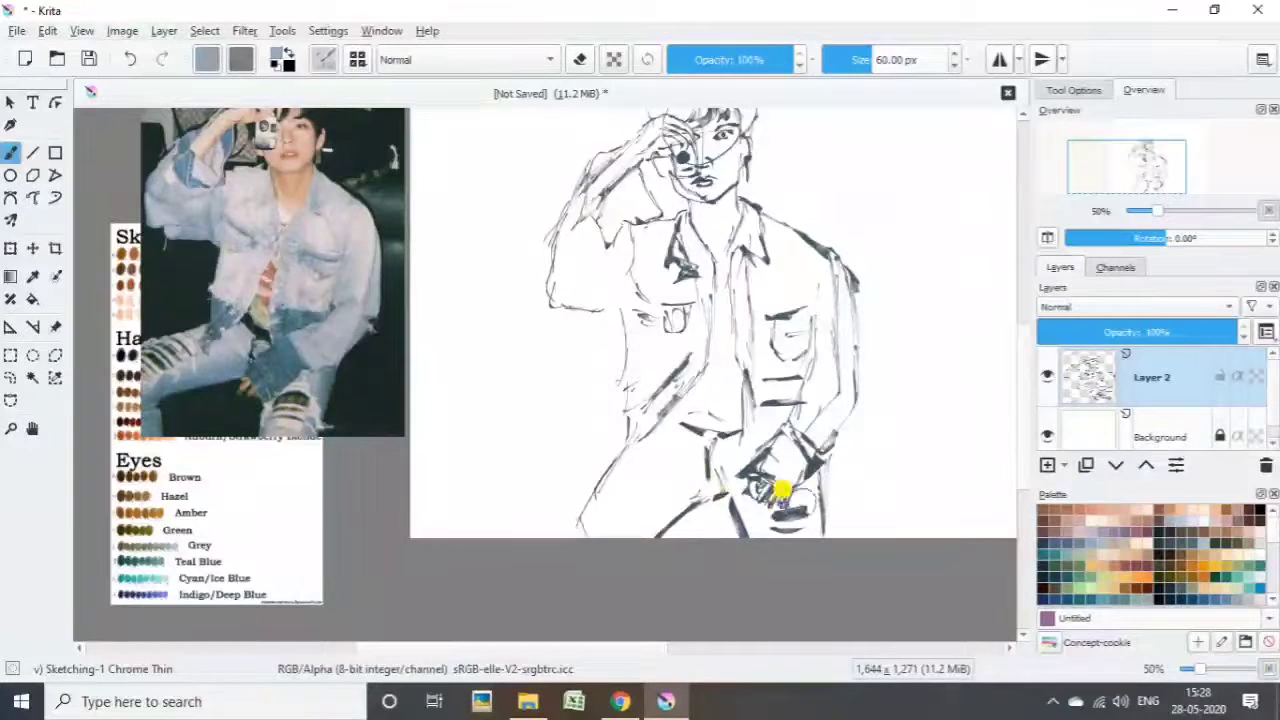
Draw the waist, belt and shirt stripes, hatch the left leg and arm, and darken the hair.
mouse_move(580, 473)
mouse_down()
mouse_move(709, 383)
mouse_move(710, 258)
mouse_up()
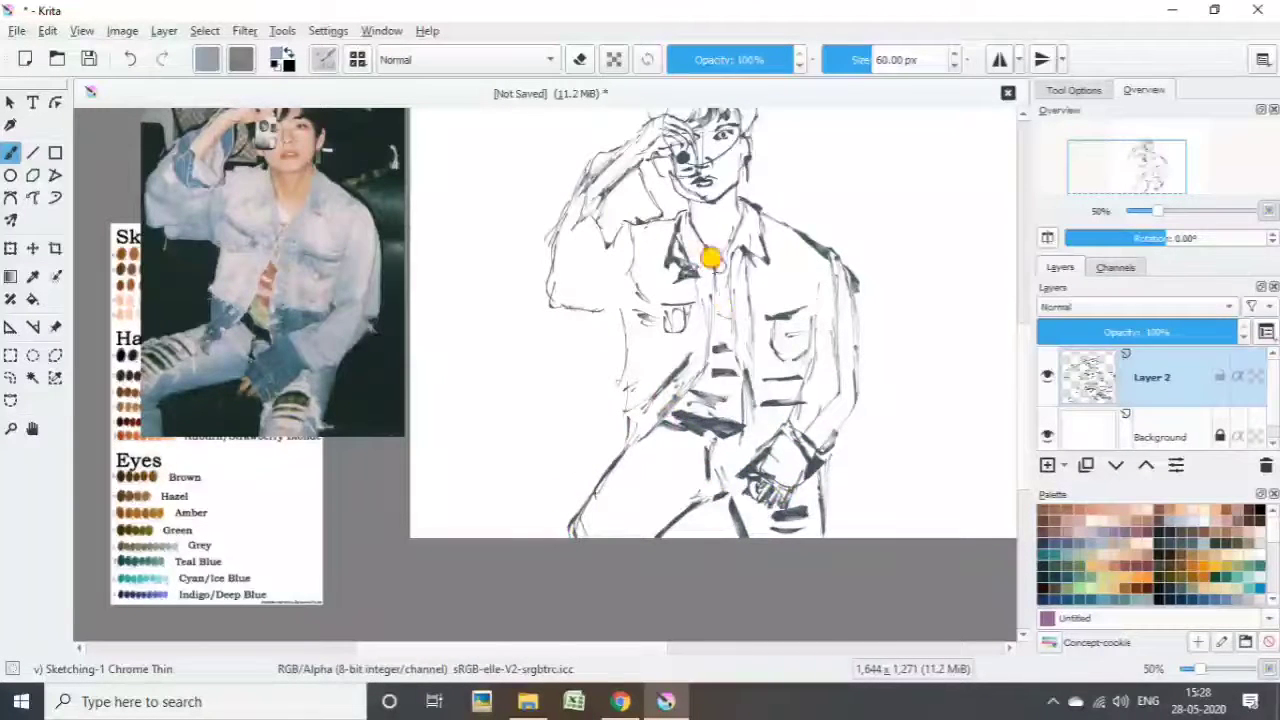
drag(660, 472, 603, 514)
mouse_move(560, 282)
mouse_down()
mouse_move(543, 286)
mouse_move(594, 280)
mouse_move(606, 194)
mouse_move(594, 137)
mouse_move(585, 208)
mouse_up()
scroll(1025, 348, up, 3)
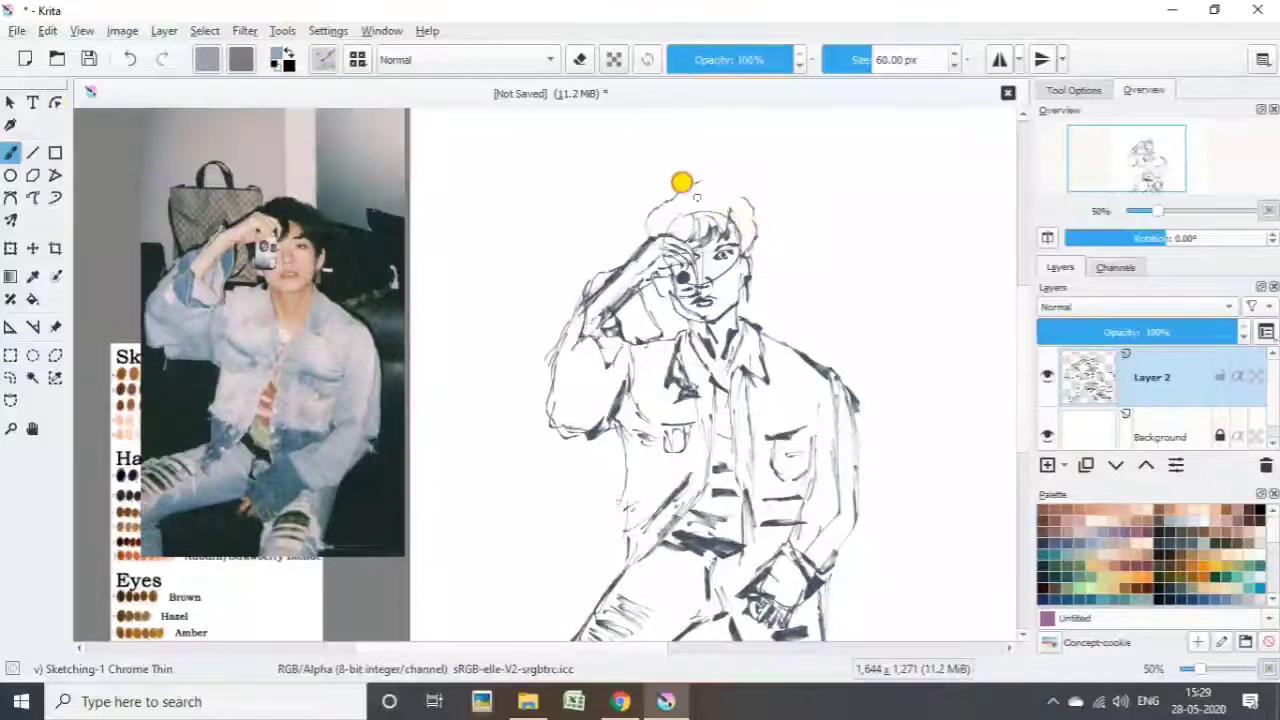
mouse_move(680, 183)
mouse_down()
mouse_move(732, 230)
mouse_move(669, 189)
mouse_move(730, 235)
mouse_up()
drag(1157, 211, 1176, 211)
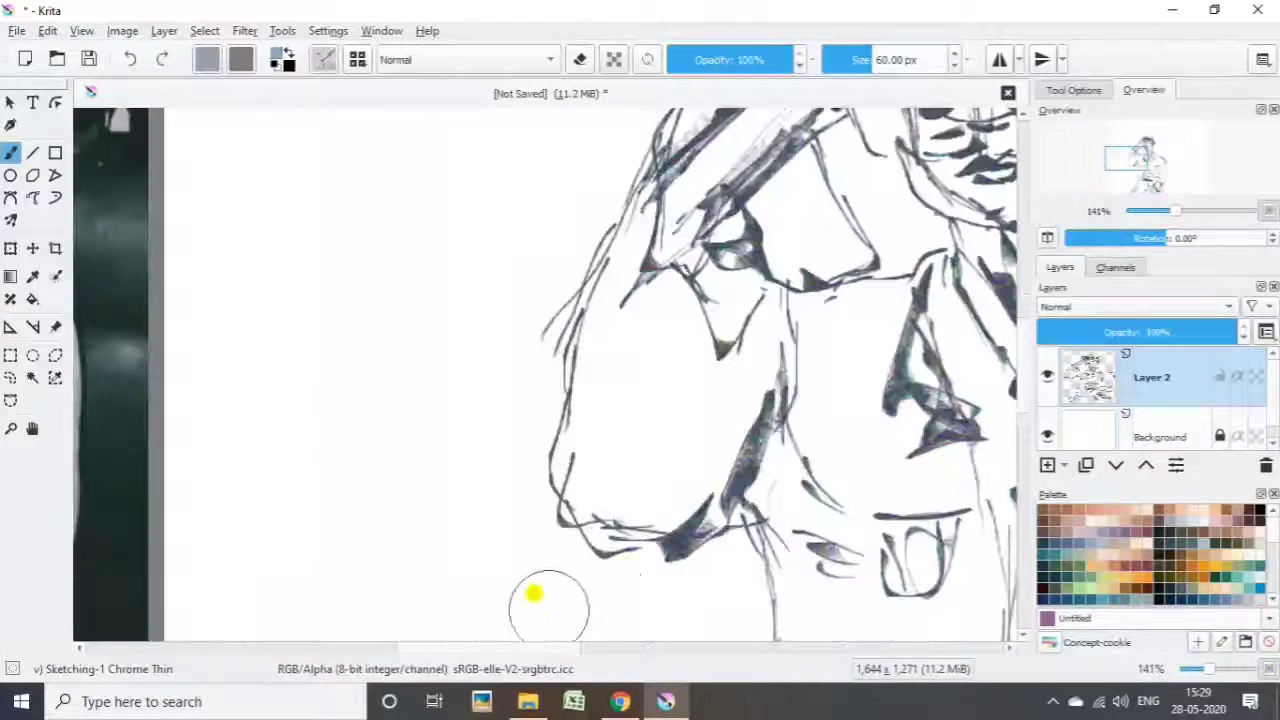
Add a new Layer 3 and choose the Ink-1 Precision brush preset.
click(1146, 150)
key(Insert)
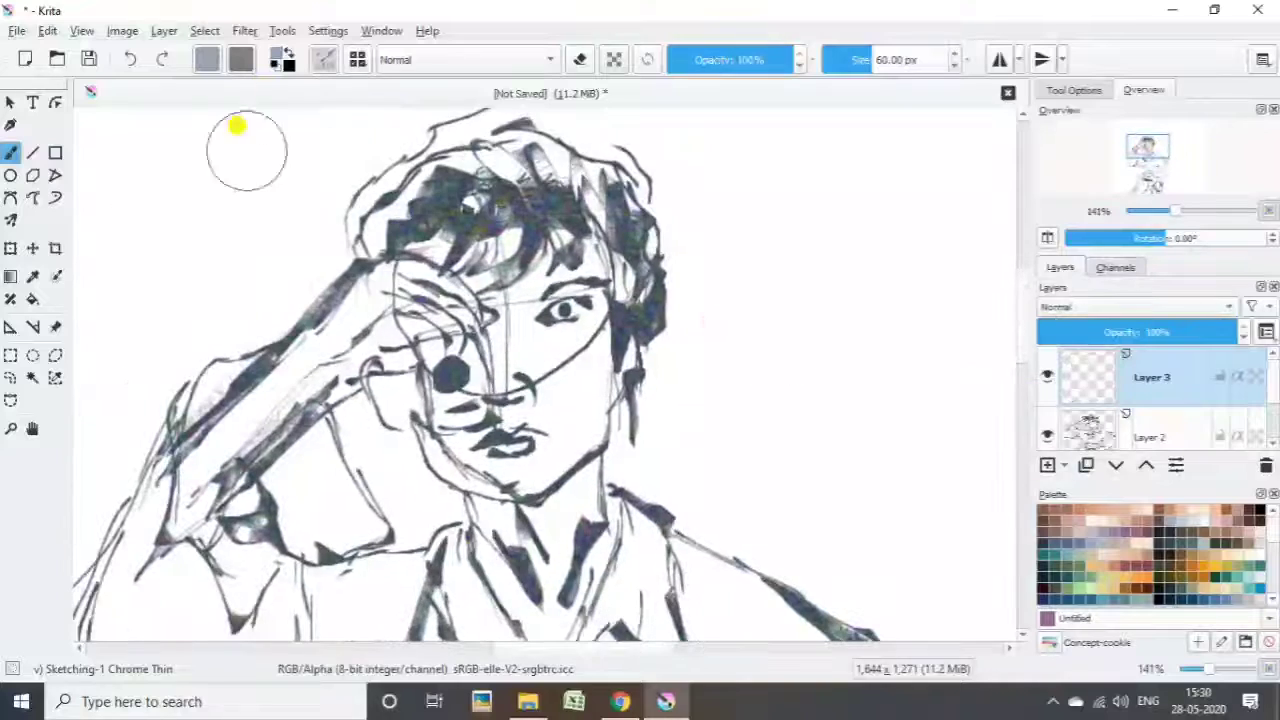
click(323, 59)
click(491, 180)
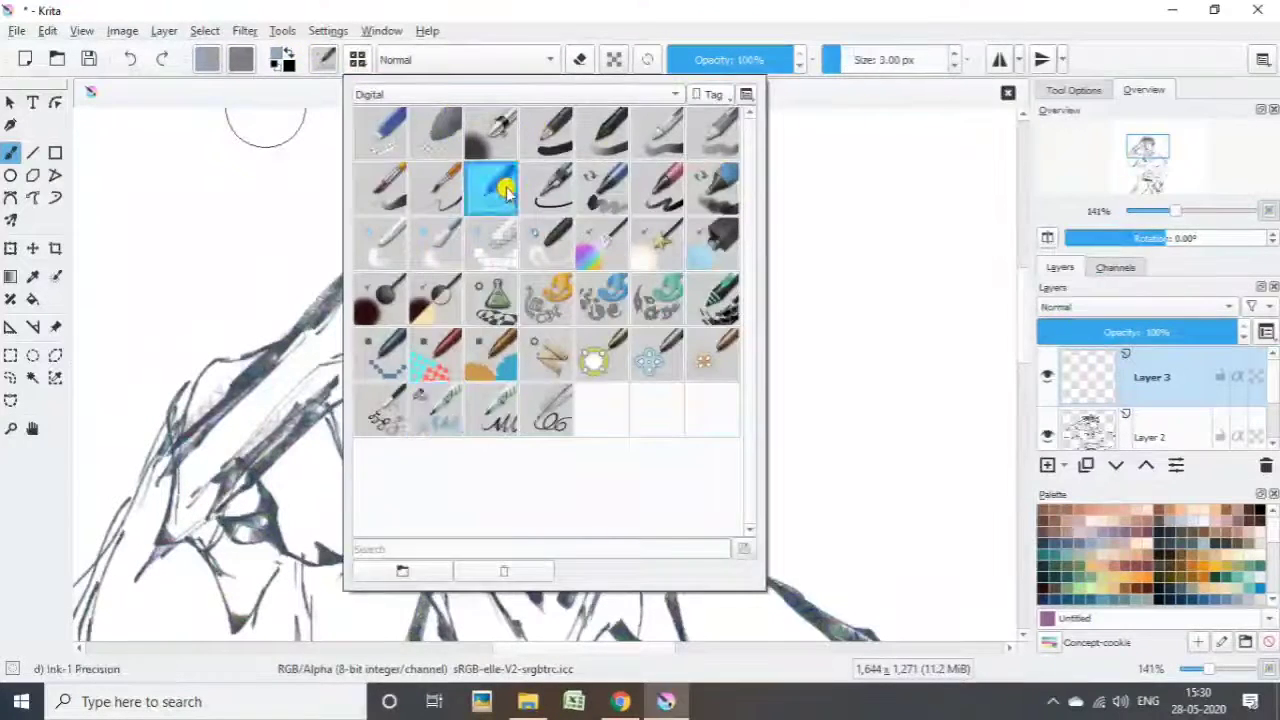
Fade Layer 2 to 39% opacity, then ink the upper eyelid line on Layer 3.
click(1152, 422)
drag(1223, 331, 1160, 335)
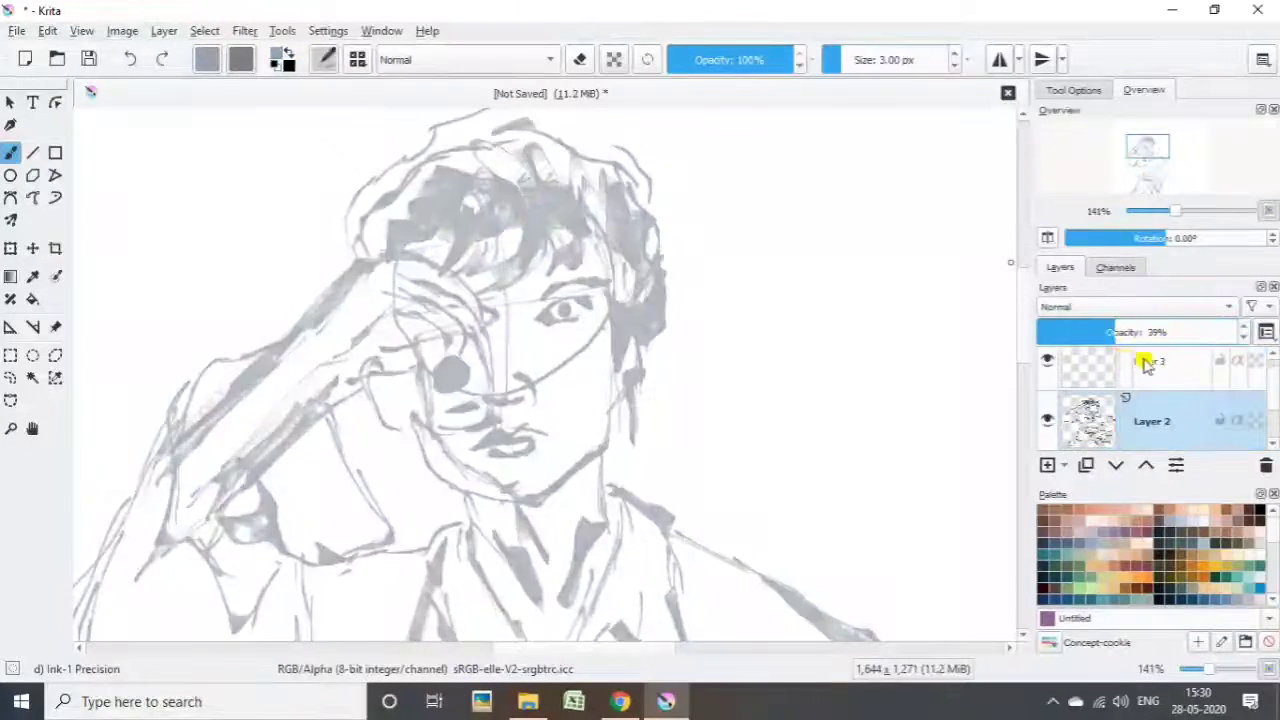
click(1143, 363)
scroll(1060, 205, up, 3)
drag(520, 272, 655, 236)
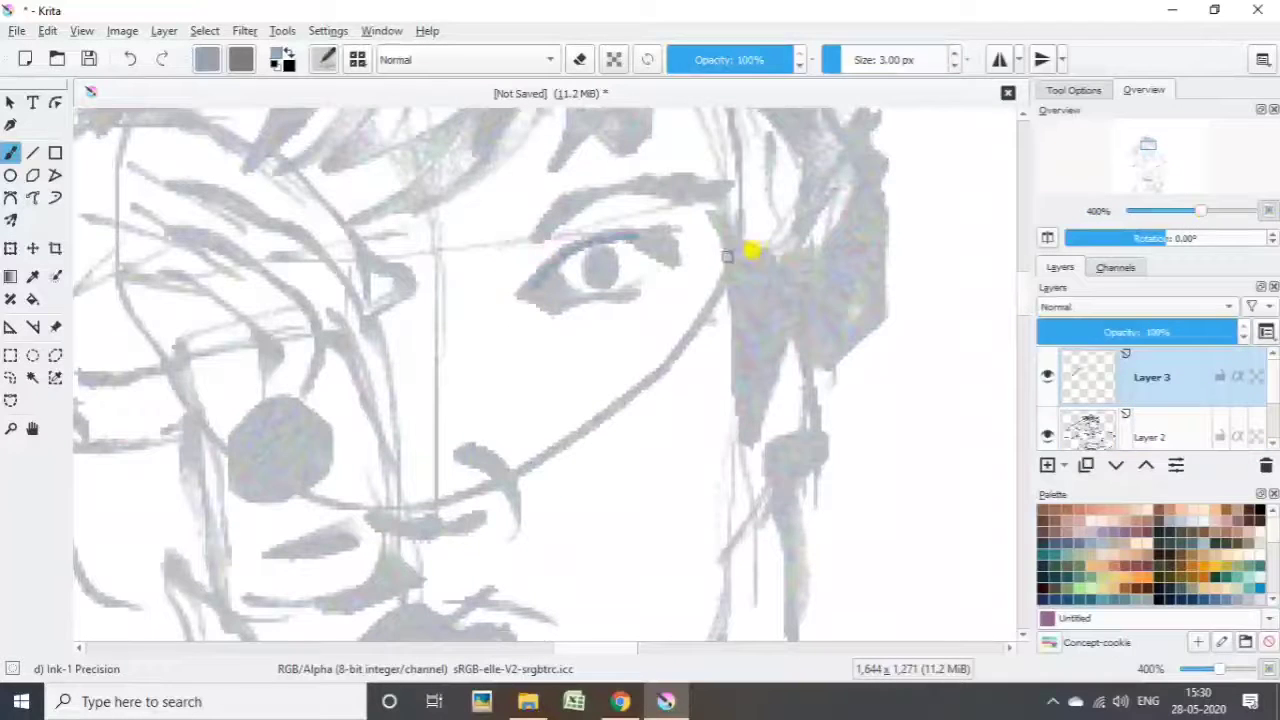
In black, ink the eye with iris, lower lashes, eyelid crease and eyebrow.
click(1199, 537)
drag(519, 271, 678, 236)
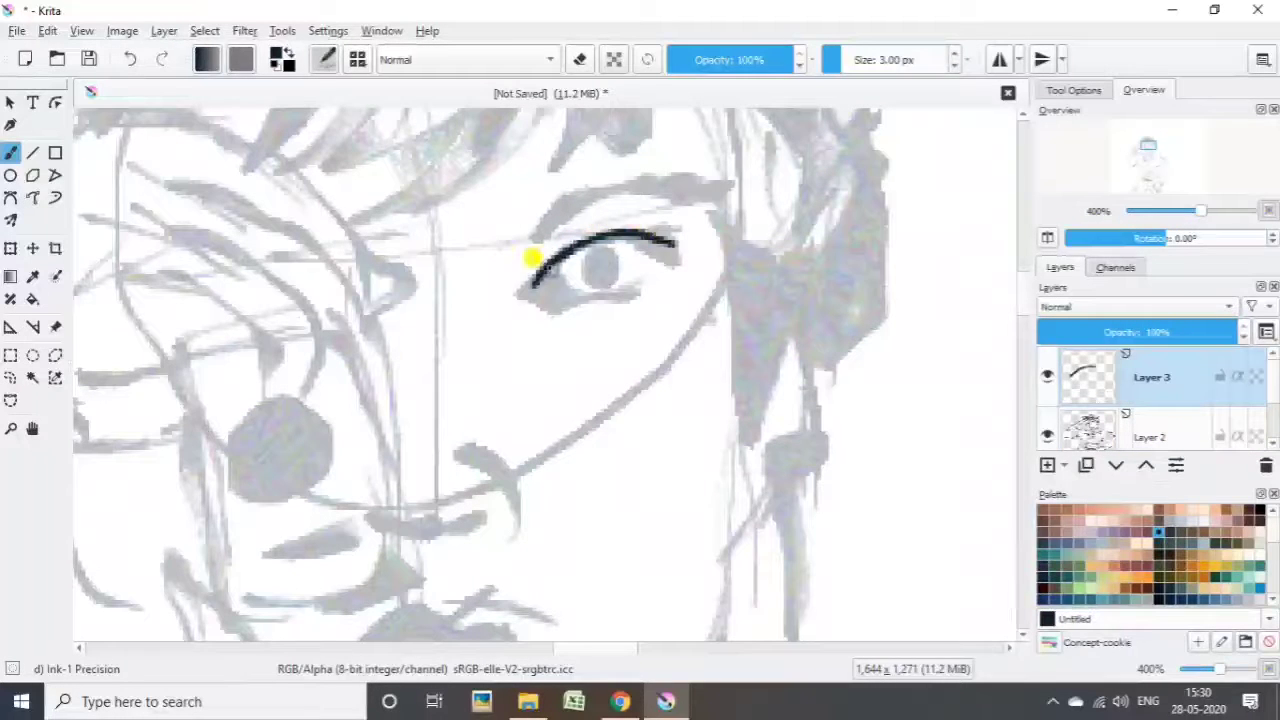
mouse_move(524, 300)
mouse_down()
mouse_move(628, 290)
mouse_move(571, 243)
mouse_move(615, 243)
mouse_move(520, 249)
mouse_move(670, 228)
mouse_up()
mouse_move(528, 205)
mouse_down()
mouse_move(617, 166)
mouse_move(652, 212)
mouse_move(629, 206)
mouse_move(651, 257)
mouse_up()
key(bracketleft)
key(bracketleft)
drag(620, 297, 577, 292)
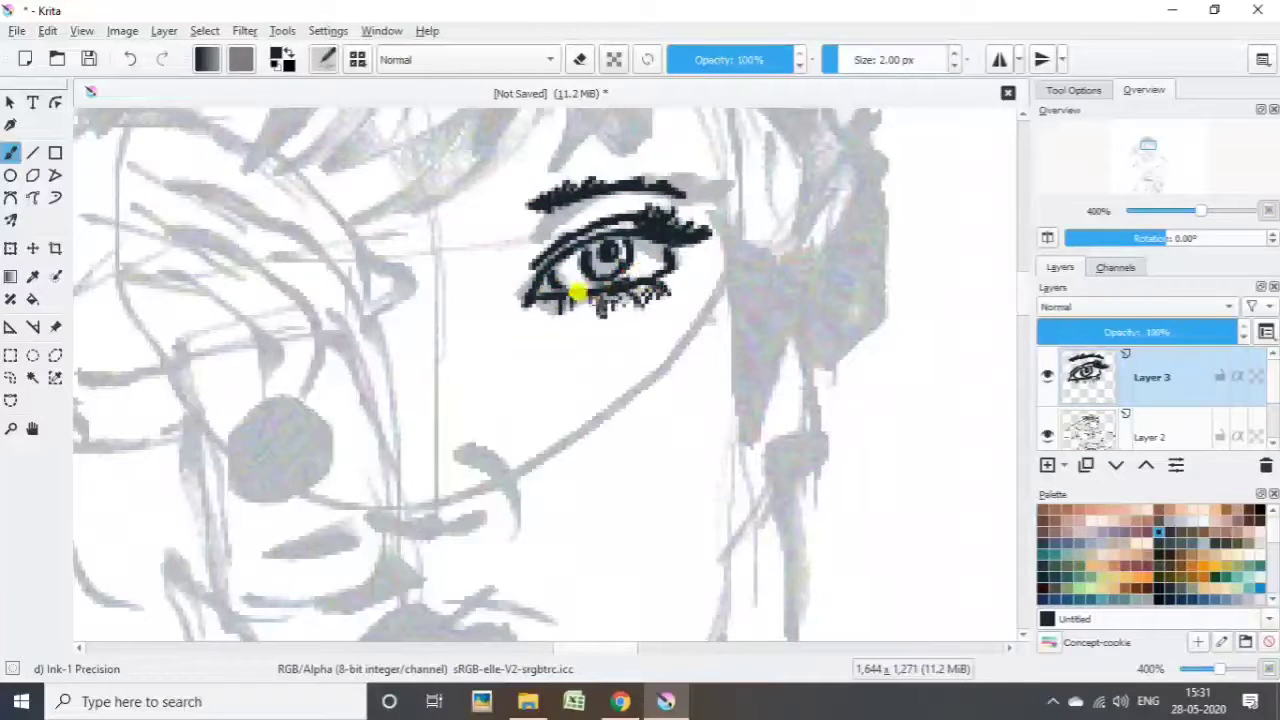
drag(535, 236, 612, 208)
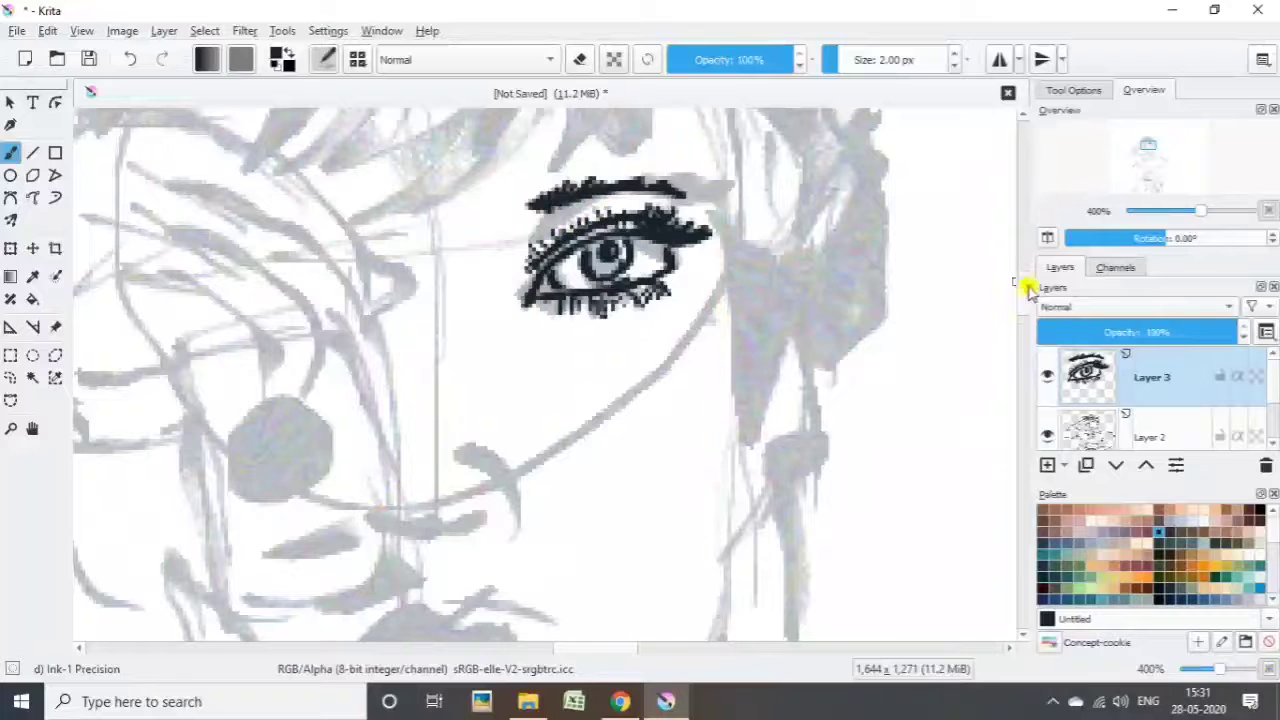
Ink the nose side, the line below the nose and both lip outlines.
scroll(334, 363, down, 3)
drag(396, 392, 478, 381)
drag(495, 334, 506, 398)
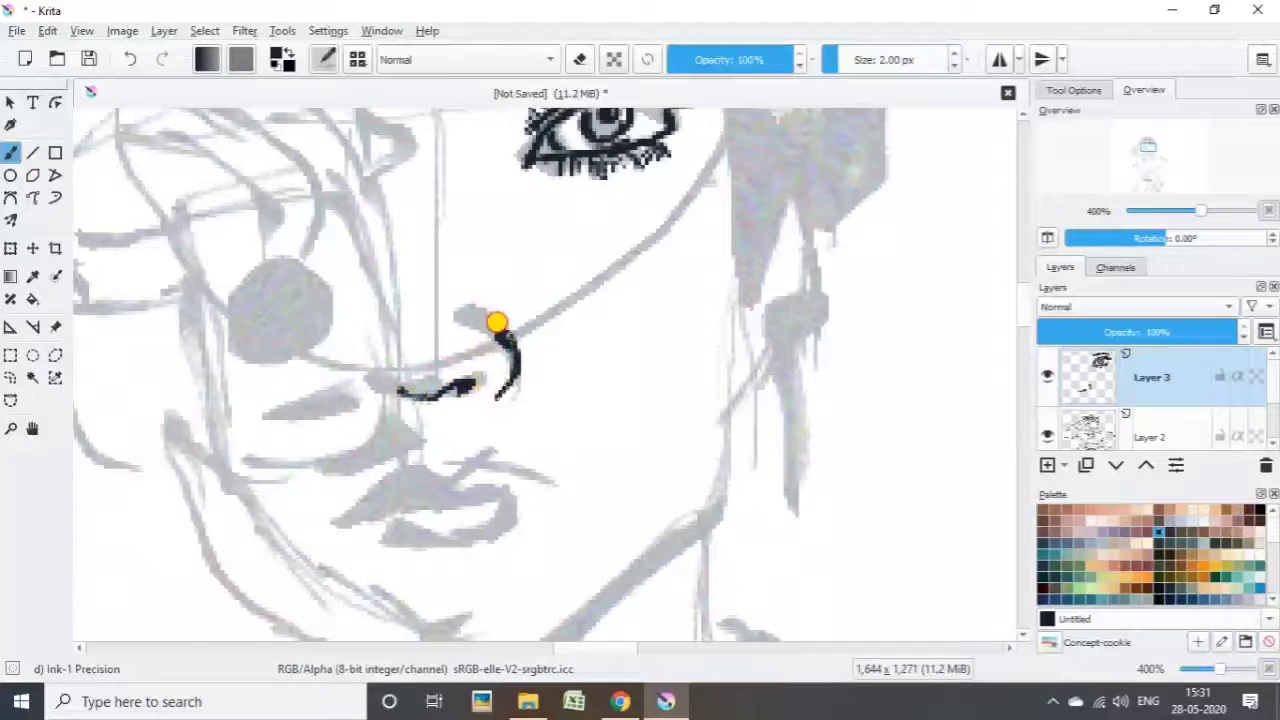
drag(337, 520, 568, 488)
drag(340, 518, 568, 488)
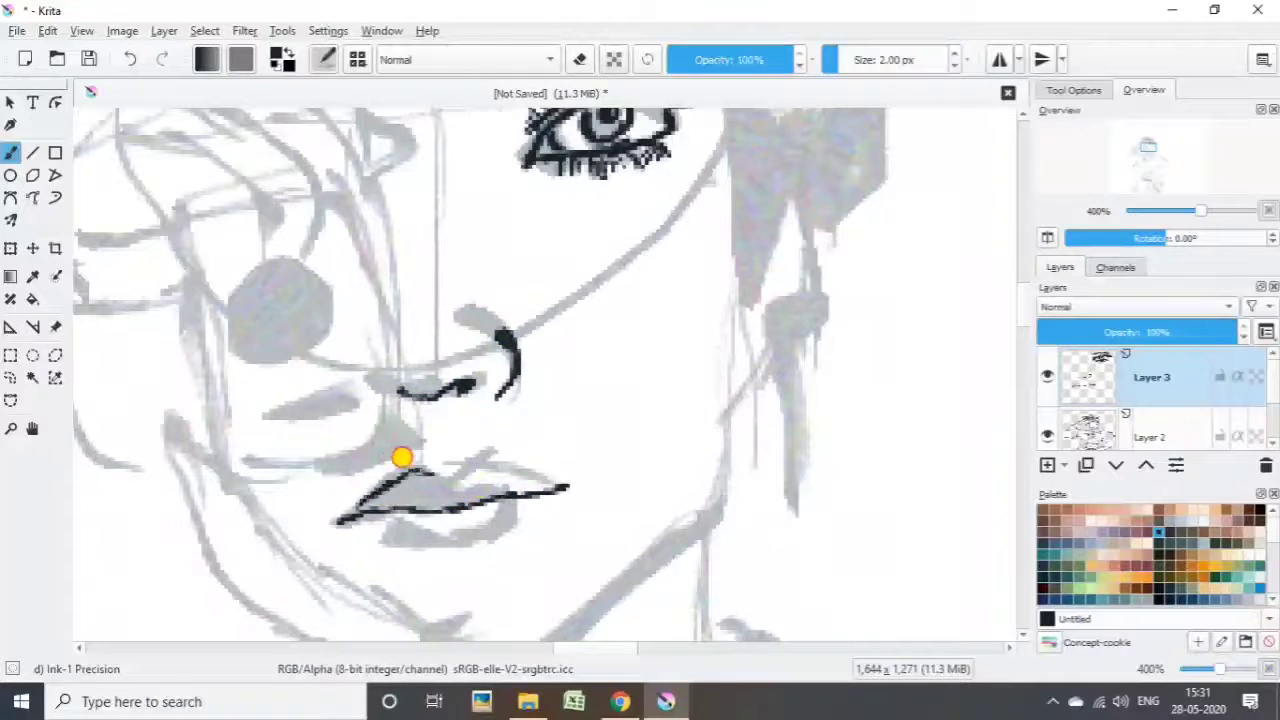
drag(404, 421, 420, 455)
drag(371, 528, 457, 531)
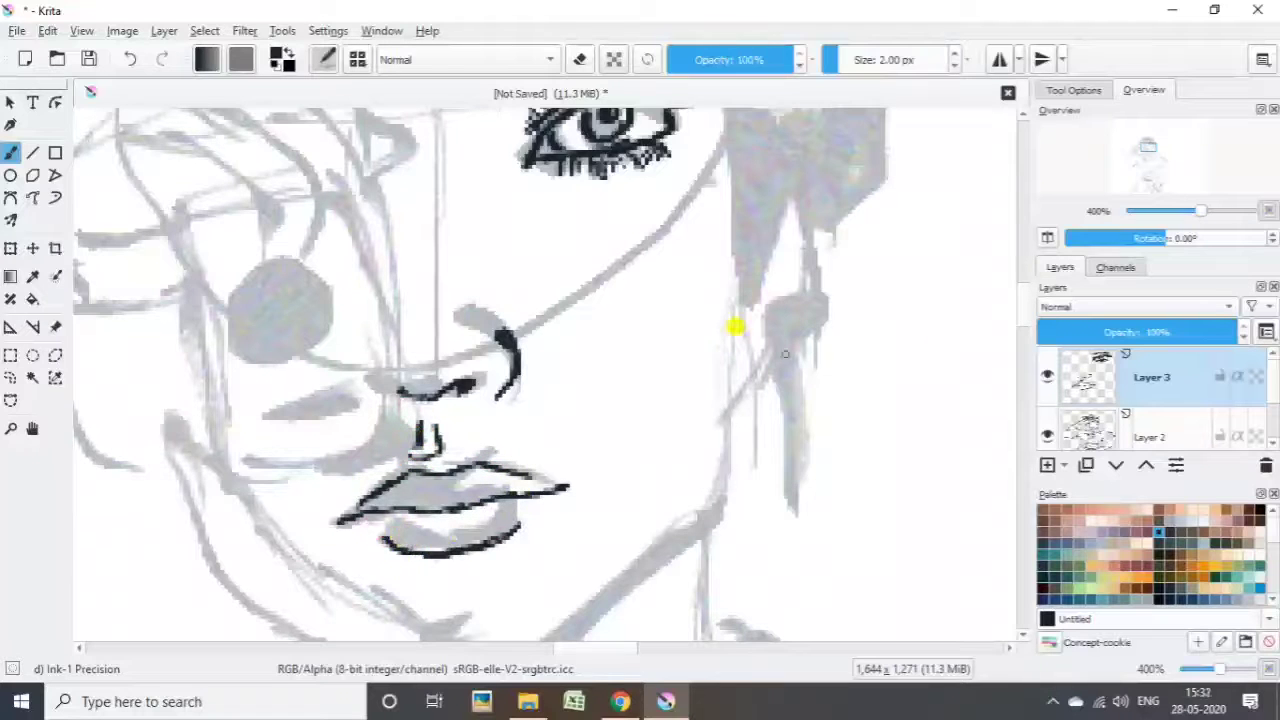
Ink the camera body edges, its small square detail and the dark lens circle.
scroll(1020, 300, up, 3)
scroll(1020, 296, down, 3)
mouse_move(197, 278)
mouse_down()
mouse_move(210, 440)
mouse_move(375, 432)
mouse_up()
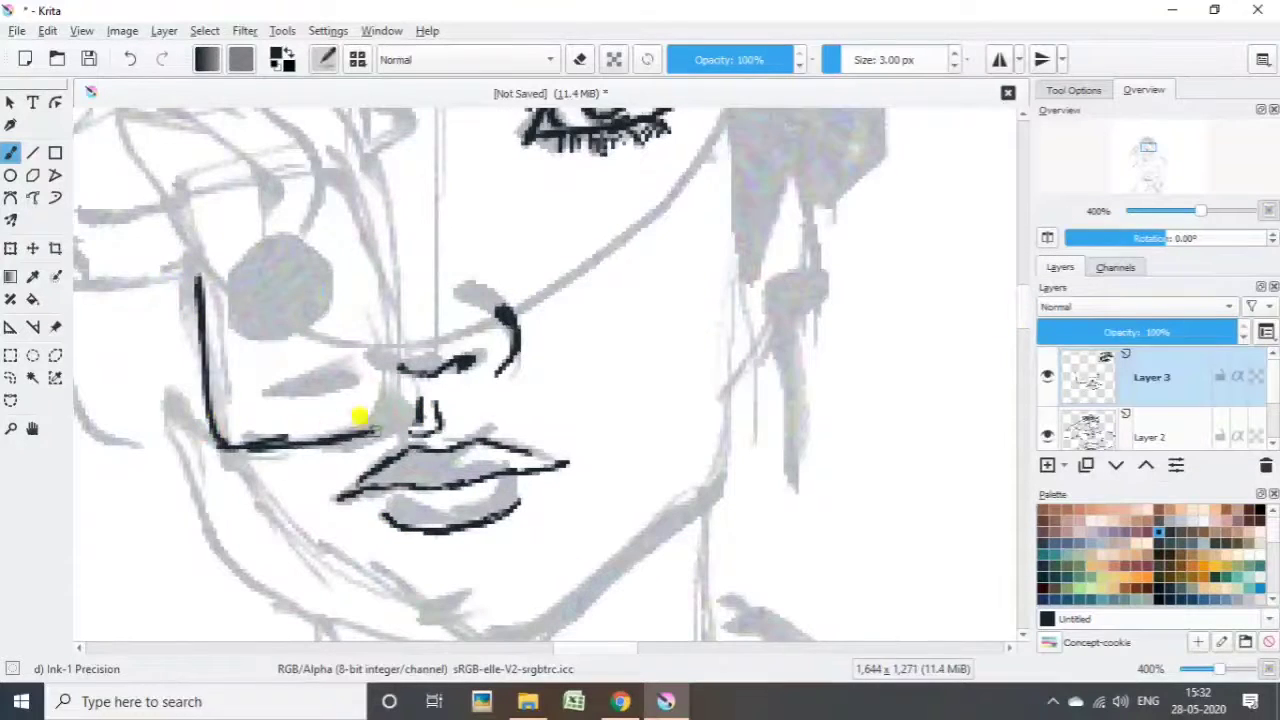
mouse_move(392, 165)
mouse_down()
mouse_move(395, 320)
mouse_move(277, 449)
mouse_move(370, 429)
mouse_up()
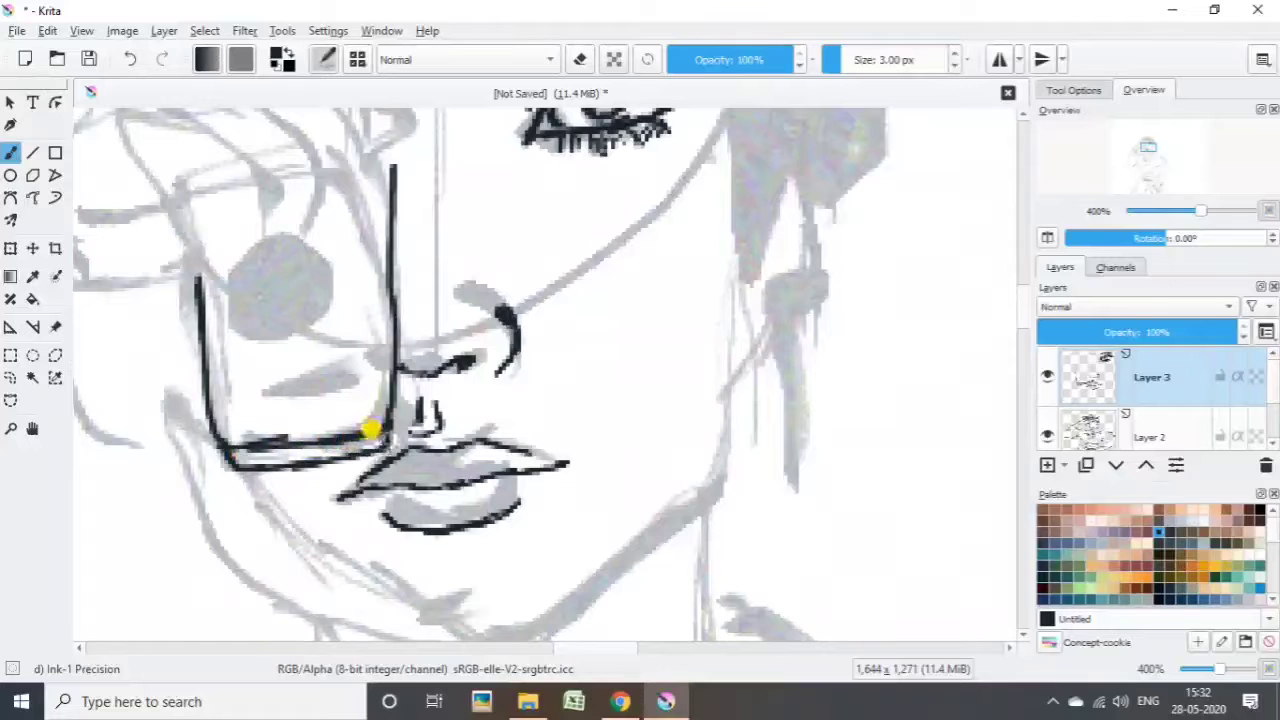
drag(407, 172, 389, 399)
mouse_move(233, 372)
mouse_down()
mouse_move(260, 383)
mouse_move(252, 412)
mouse_up()
drag(298, 368, 370, 425)
mouse_move(250, 250)
mouse_down()
mouse_move(237, 294)
mouse_move(248, 254)
mouse_move(271, 283)
mouse_up()
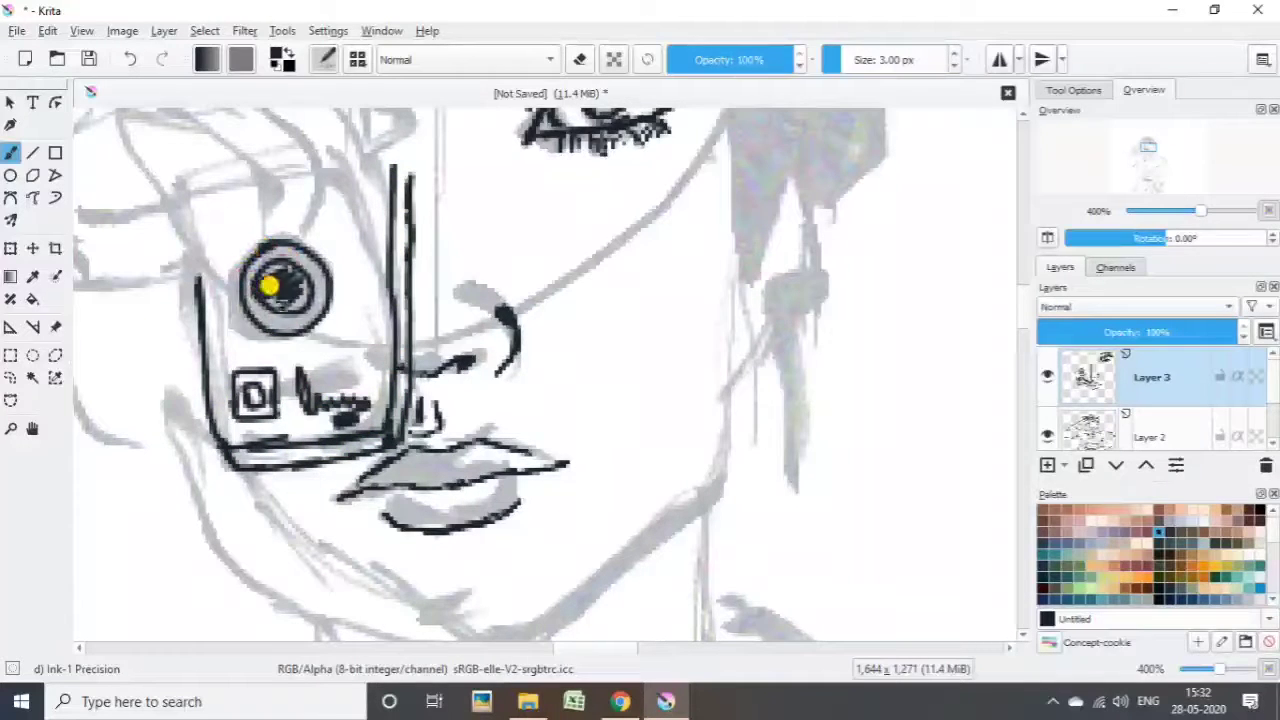
drag(275, 232, 324, 298)
Ink the left jawline below the camera.
scroll(632, 444, down, 2)
mouse_move(450, 558)
mouse_down()
mouse_move(595, 498)
mouse_move(690, 420)
mouse_up()
drag(728, 255, 675, 435)
mouse_move(135, 355)
mouse_down()
mouse_move(243, 457)
mouse_move(440, 550)
mouse_up()
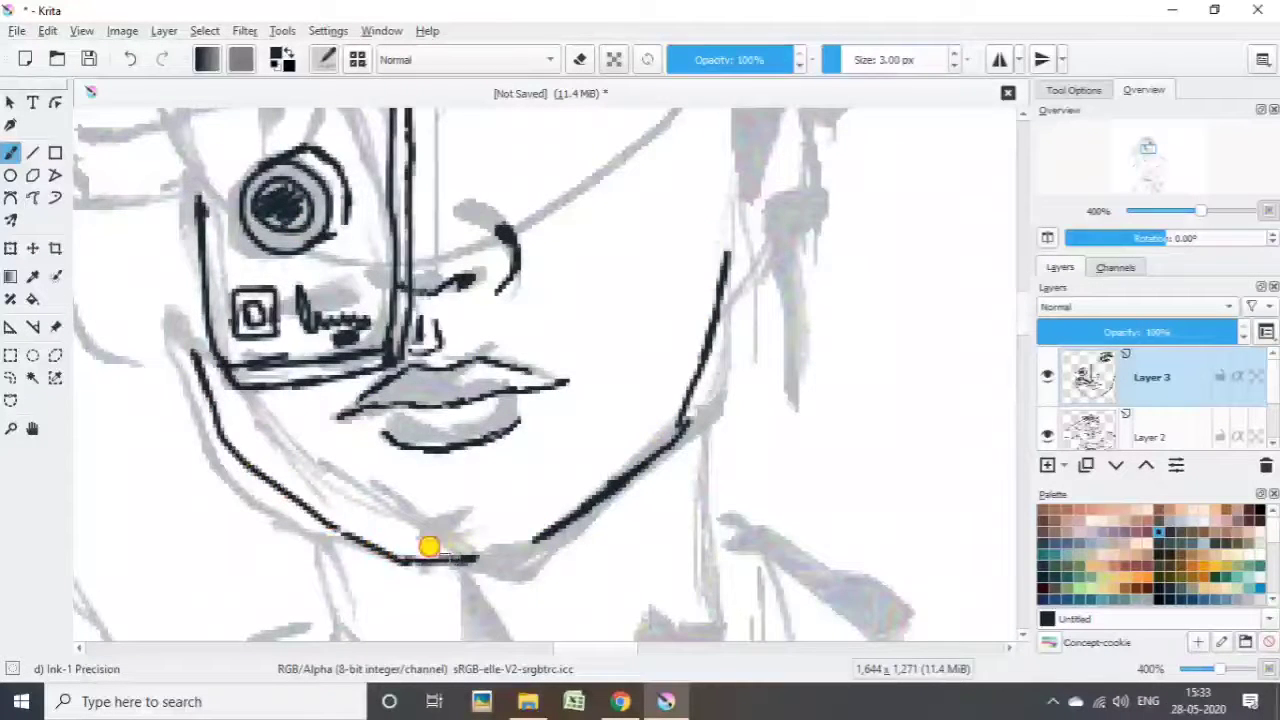
Ink the jawline toward the chin, the ear and the hanging earring.
mouse_move(1200, 211)
mouse_down()
mouse_move(1171, 206)
mouse_move(1190, 211)
mouse_up()
mouse_move(700, 190)
mouse_down()
mouse_move(703, 240)
mouse_move(665, 320)
mouse_move(681, 258)
mouse_up()
mouse_move(684, 308)
mouse_down()
mouse_move(694, 243)
mouse_move(700, 405)
mouse_up()
drag(715, 290, 715, 380)
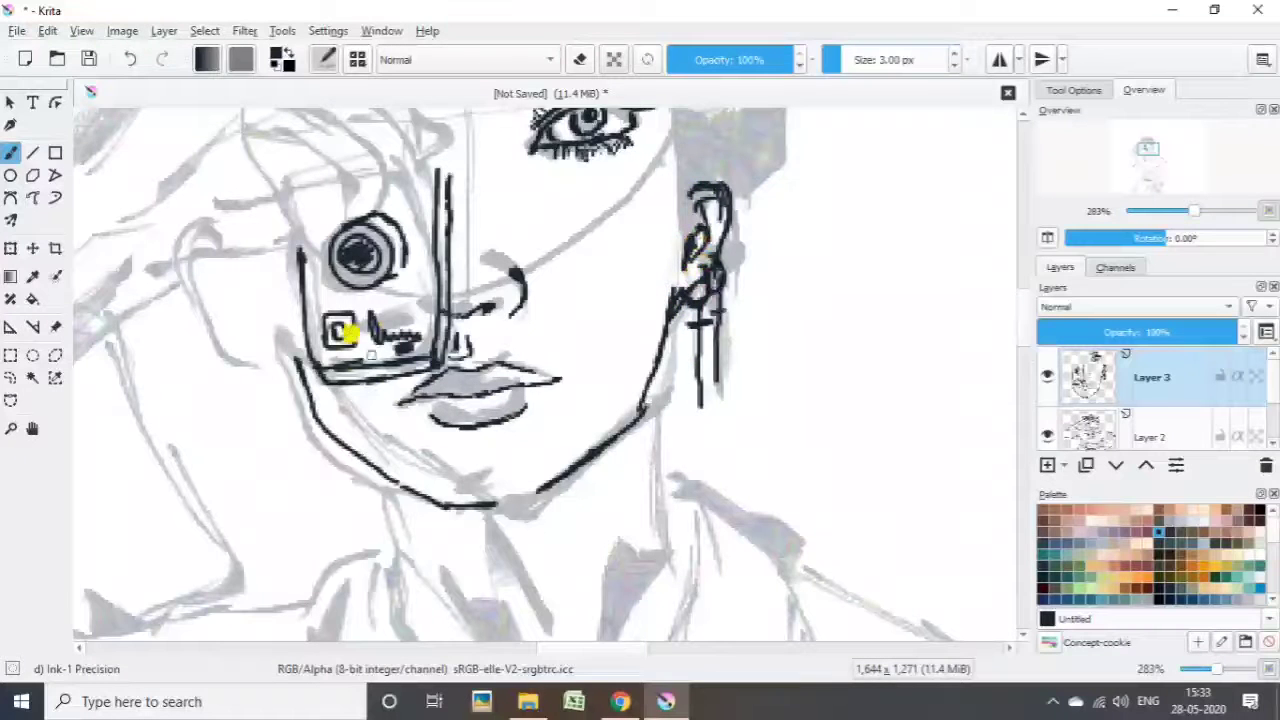
Ink zigzag fringe strands above the eye and the hair's full outer outline.
scroll(434, 297, up, 5)
mouse_move(463, 262)
mouse_down()
mouse_move(434, 330)
mouse_move(512, 330)
mouse_up()
mouse_move(548, 340)
mouse_down()
mouse_move(612, 330)
mouse_move(655, 475)
mouse_up()
mouse_move(355, 253)
mouse_down()
mouse_move(363, 314)
mouse_move(460, 255)
mouse_up()
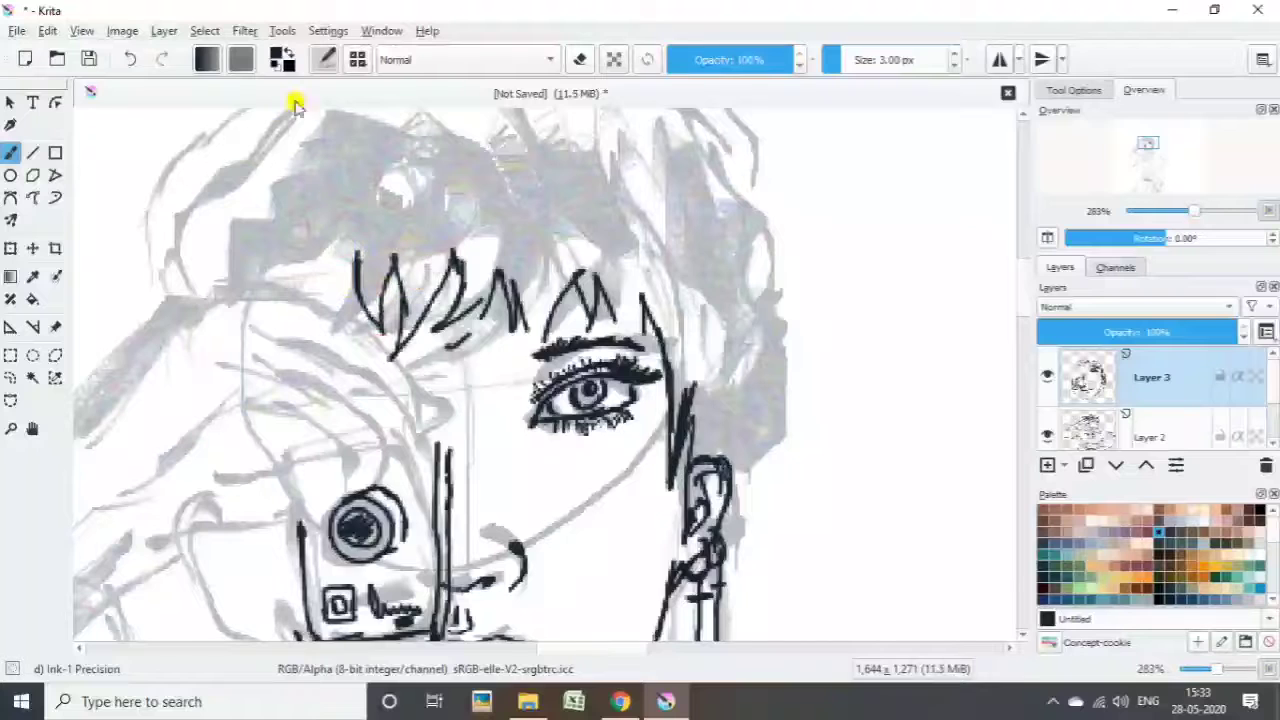
scroll(983, 277, up, 2)
mouse_move(365, 120)
mouse_down()
mouse_move(228, 200)
mouse_move(195, 365)
mouse_up()
mouse_move(405, 125)
mouse_down()
mouse_move(555, 125)
mouse_move(665, 185)
mouse_up()
drag(678, 170, 734, 300)
drag(752, 292, 735, 545)
drag(1193, 218, 1175, 213)
drag(1027, 283, 1015, 283)
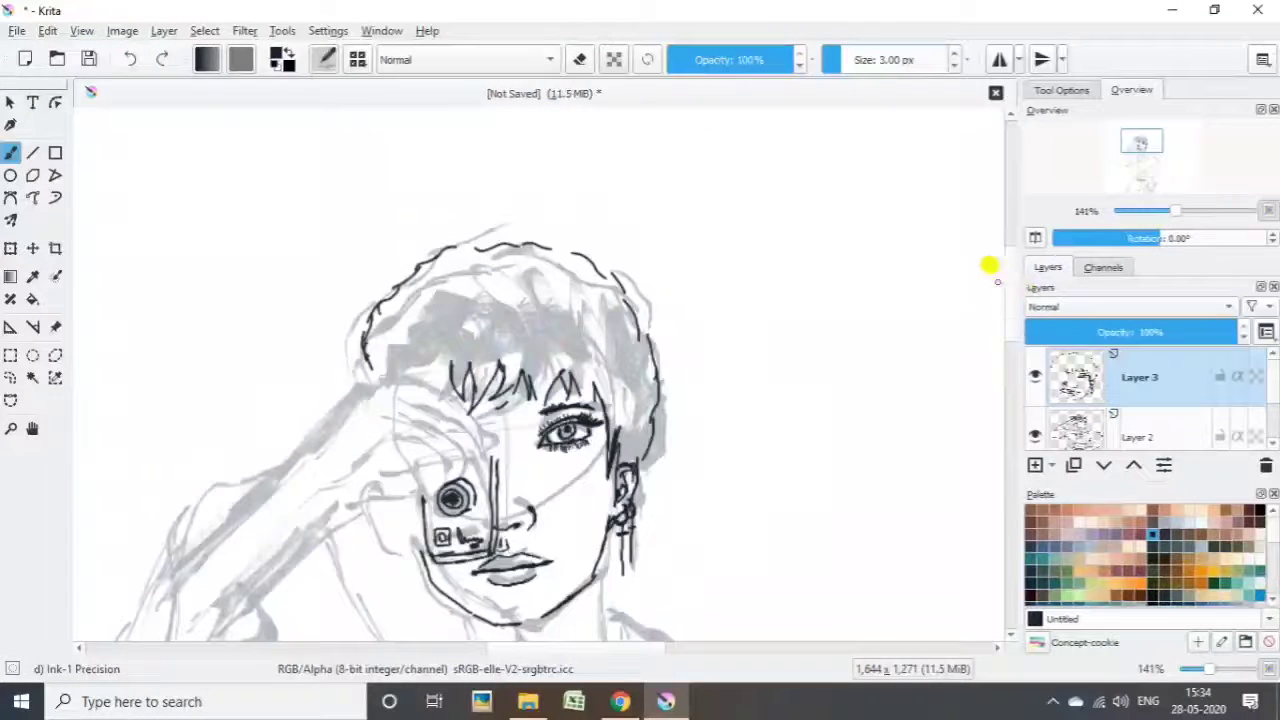
Ink both neck lines, the collar line and the pointed left collar tip.
scroll(989, 265, down, 7)
drag(598, 230, 602, 303)
drag(455, 255, 515, 430)
drag(605, 278, 567, 432)
mouse_move(460, 300)
mouse_down()
mouse_move(400, 397)
mouse_move(500, 465)
mouse_up()
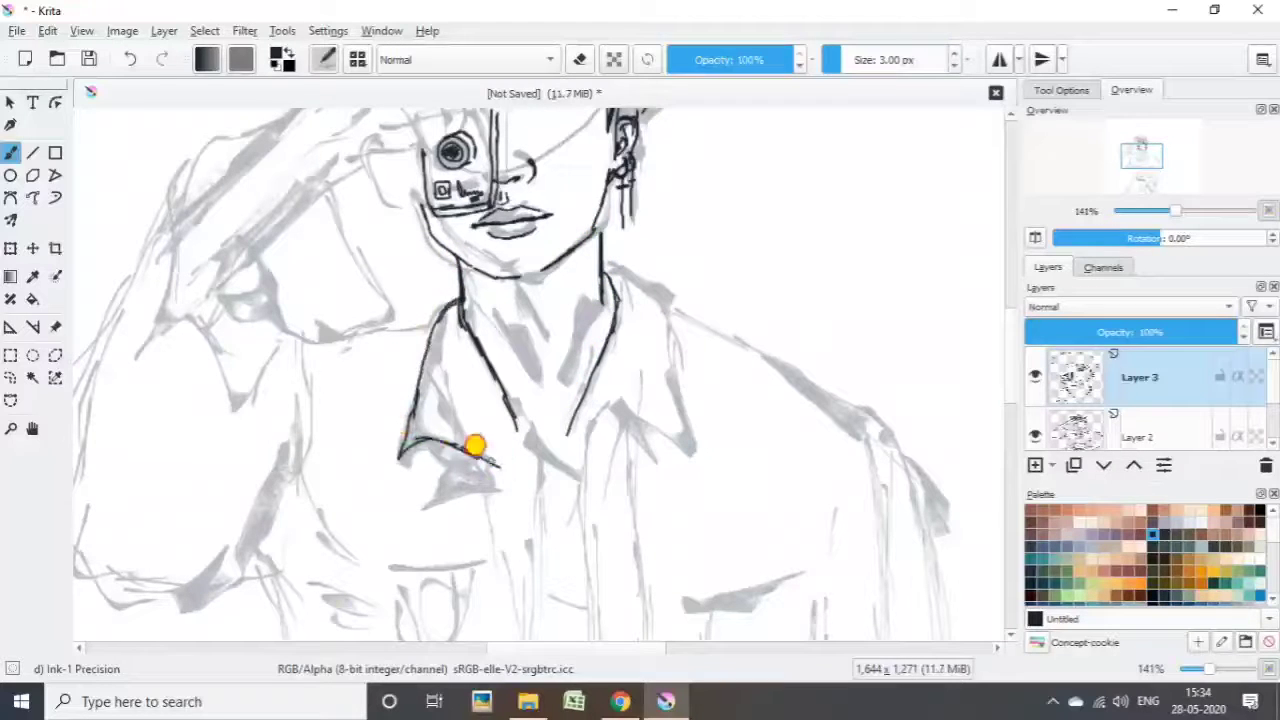
At 5 px brush size, ink thicker collars with hatching and the shirt placket lines.
key(])
drag(402, 450, 515, 475)
mouse_move(443, 300)
mouse_down()
mouse_move(400, 440)
mouse_move(460, 362)
mouse_up()
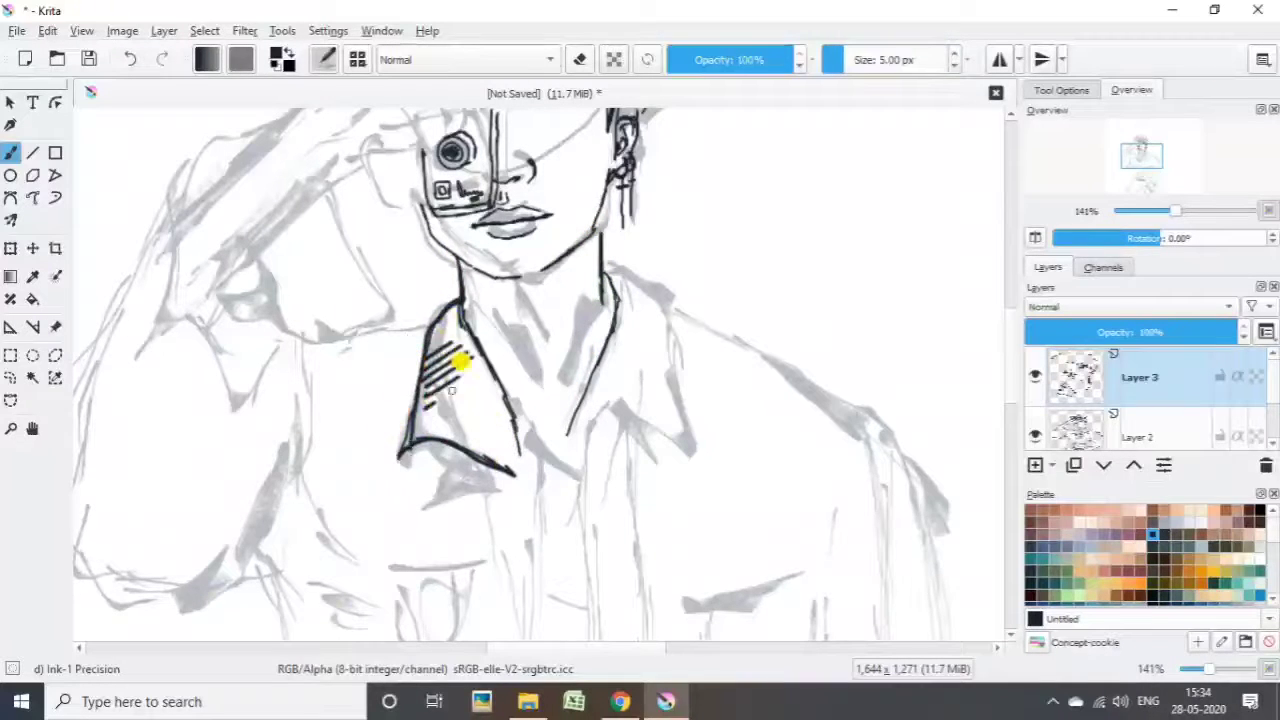
drag(430, 405, 480, 370)
mouse_move(603, 262)
mouse_down()
mouse_move(623, 277)
mouse_move(674, 423)
mouse_move(560, 449)
mouse_move(585, 515)
mouse_up()
drag(660, 298, 885, 432)
Ink the shoulder, raised arm, fingers around the camera and hatched sleeve shading.
mouse_move(270, 125)
mouse_down()
mouse_move(154, 289)
mouse_move(195, 322)
mouse_up()
drag(200, 318, 265, 345)
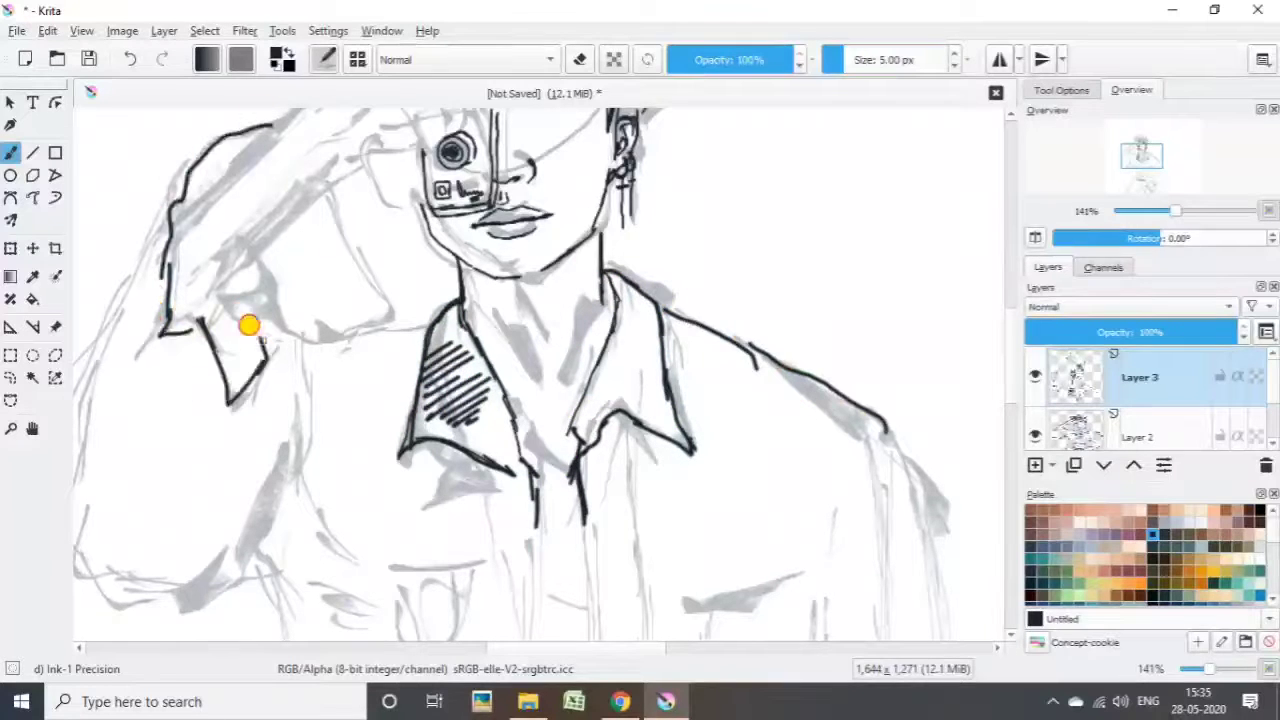
drag(255, 262, 376, 320)
drag(330, 200, 385, 310)
scroll(974, 323, up, 3)
mouse_move(183, 348)
mouse_down()
mouse_move(303, 232)
mouse_move(450, 208)
mouse_move(485, 262)
mouse_up()
mouse_move(410, 228)
mouse_down()
mouse_move(472, 285)
mouse_move(337, 314)
mouse_up()
drag(365, 224, 406, 204)
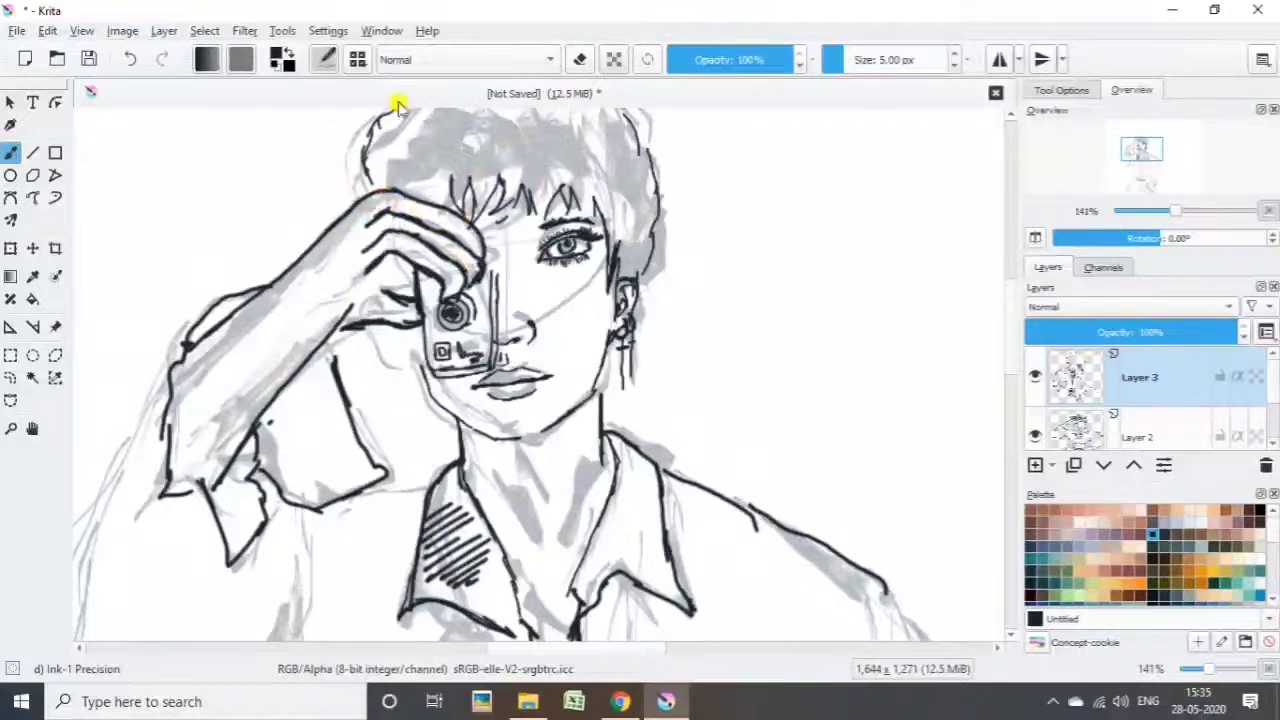
mouse_move(290, 395)
mouse_down()
mouse_move(262, 425)
mouse_move(295, 472)
mouse_up()
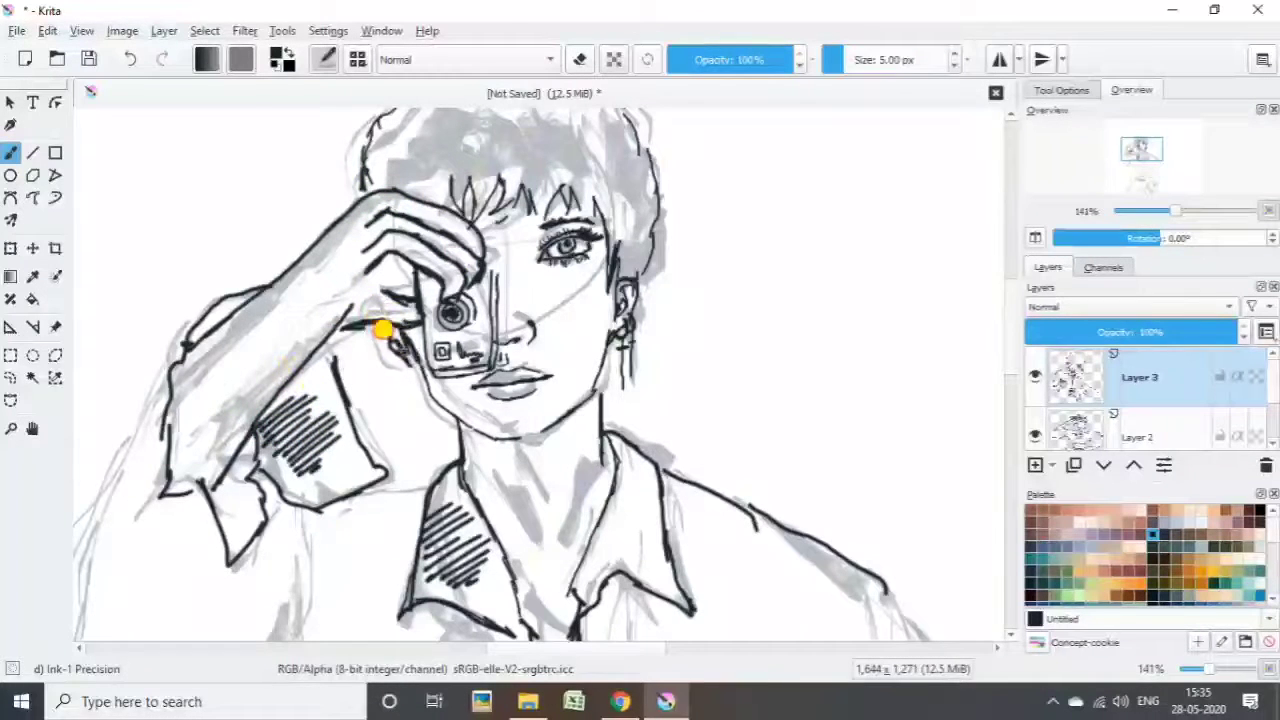
drag(384, 330, 442, 406)
Ink dark strands through the hair and strengthen the head outline.
scroll(1008, 286, up, 3)
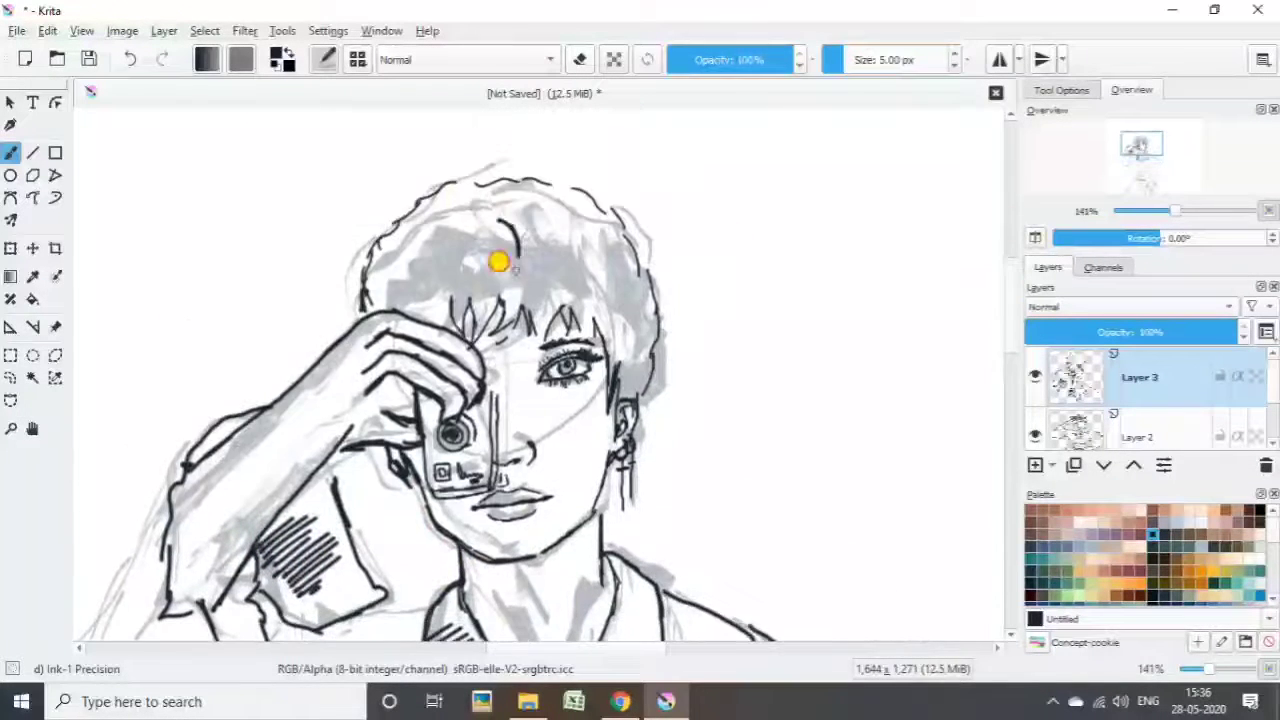
drag(505, 225, 520, 300)
mouse_move(470, 175)
mouse_down()
mouse_move(345, 265)
mouse_move(362, 312)
mouse_up()
drag(428, 222, 410, 282)
drag(452, 220, 458, 268)
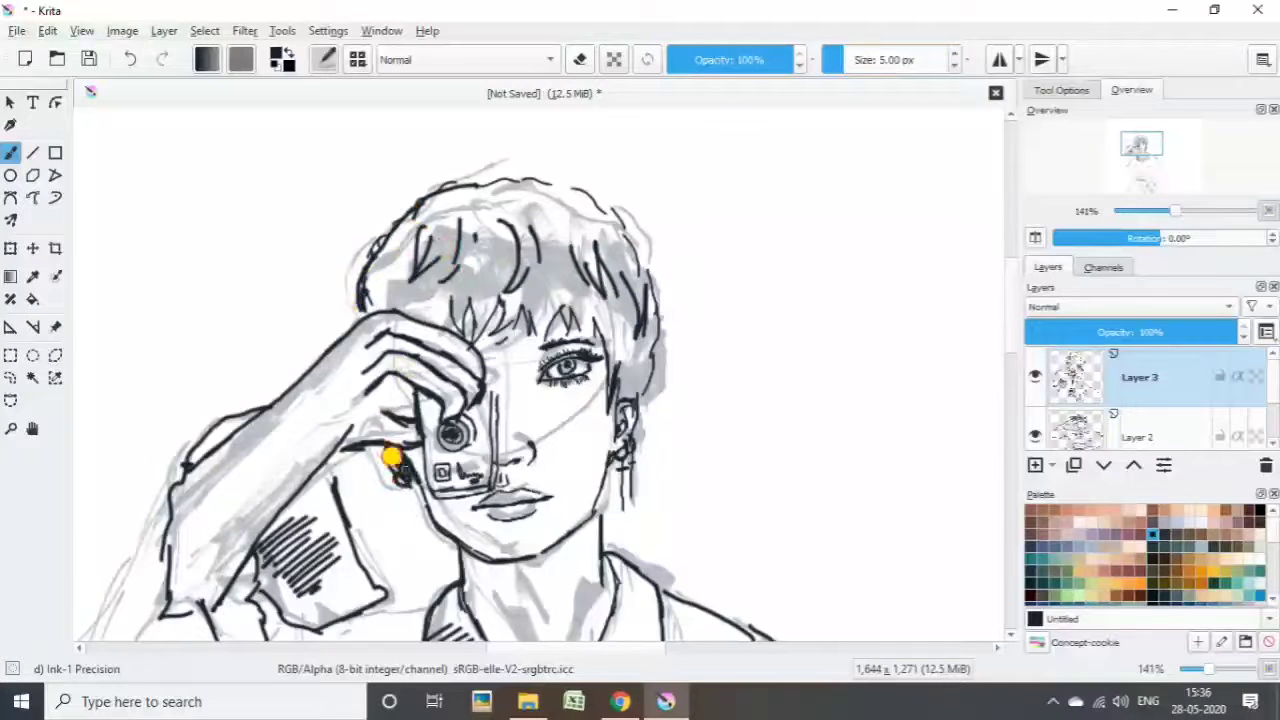
Ink the raised arm's outer outline, the right arm curve and the jacket front down to the hem.
scroll(1003, 371, down, 5)
mouse_move(440, 212)
mouse_down()
mouse_move(289, 249)
mouse_move(280, 425)
mouse_up()
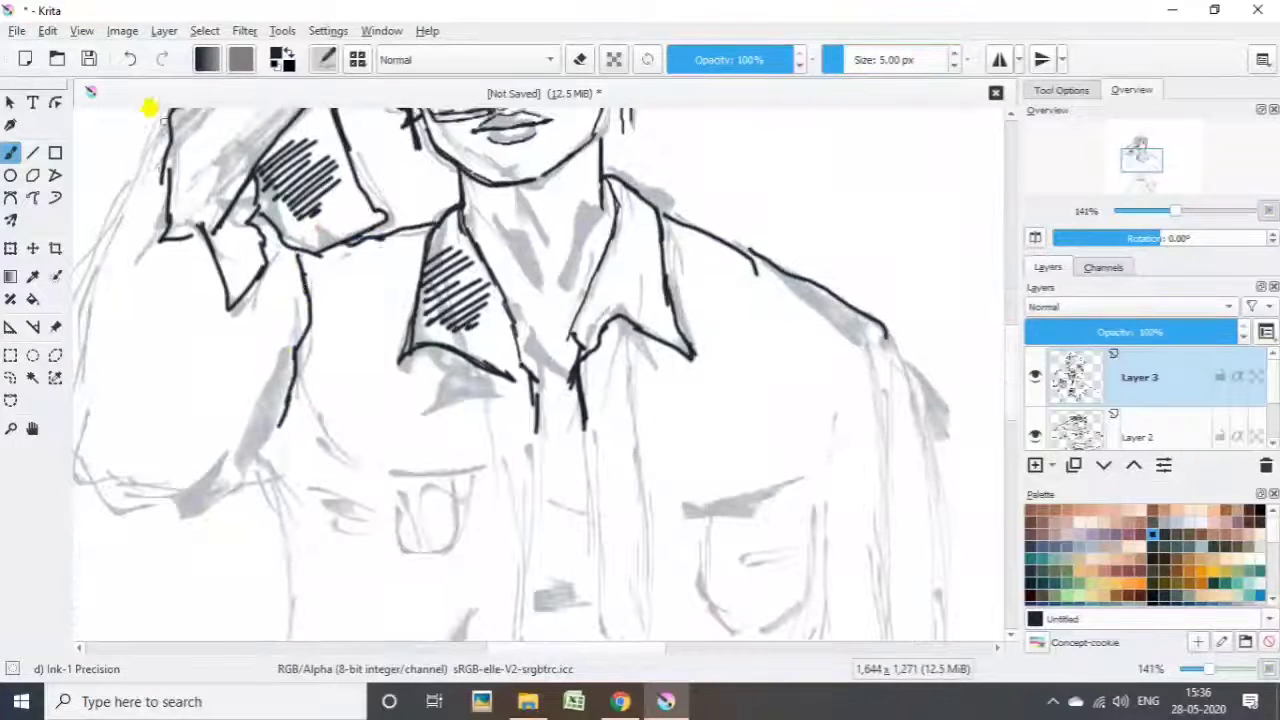
mouse_move(149, 108)
mouse_down()
mouse_move(103, 471)
mouse_move(234, 451)
mouse_up()
mouse_move(275, 365)
mouse_down()
mouse_move(214, 437)
mouse_move(232, 460)
mouse_up()
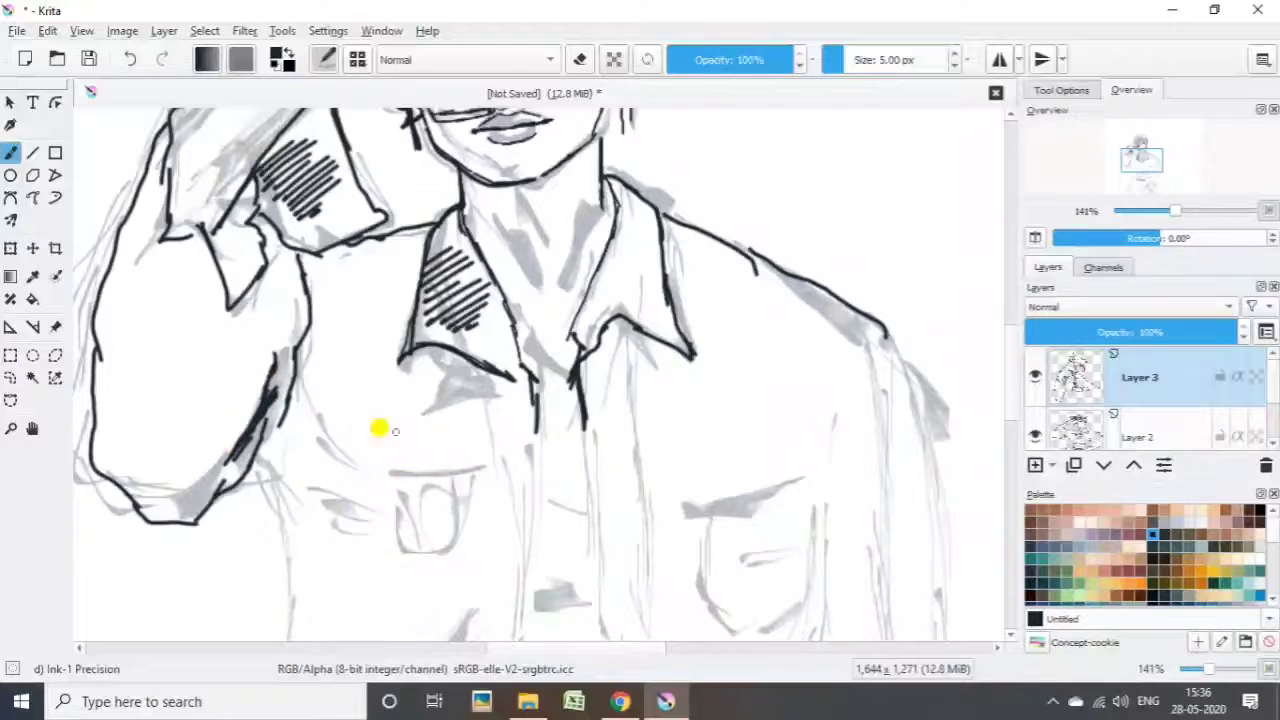
scroll(957, 360, down, 2)
drag(440, 195, 503, 418)
drag(535, 268, 525, 430)
scroll(674, 374, down, 2)
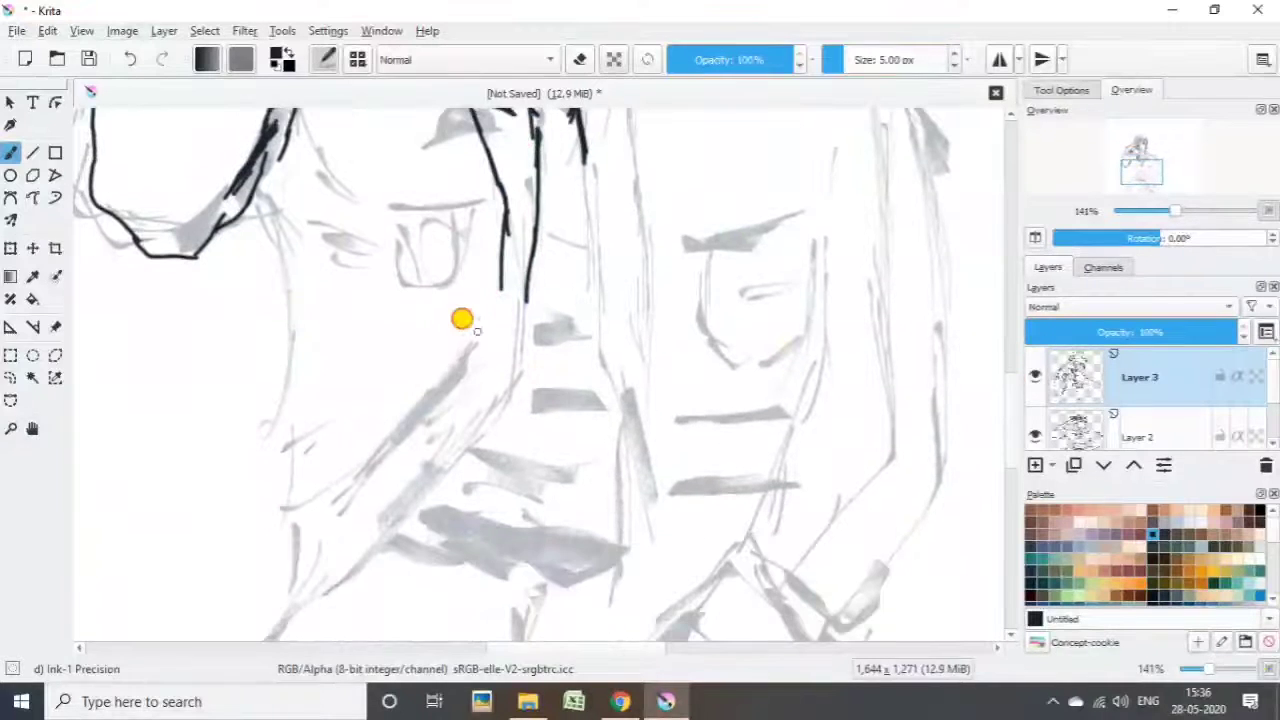
drag(478, 332, 398, 440)
mouse_move(520, 305)
mouse_down()
mouse_move(491, 380)
mouse_move(412, 504)
mouse_up()
mouse_move(258, 196)
mouse_down()
mouse_move(305, 328)
mouse_move(314, 583)
mouse_move(357, 467)
mouse_up()
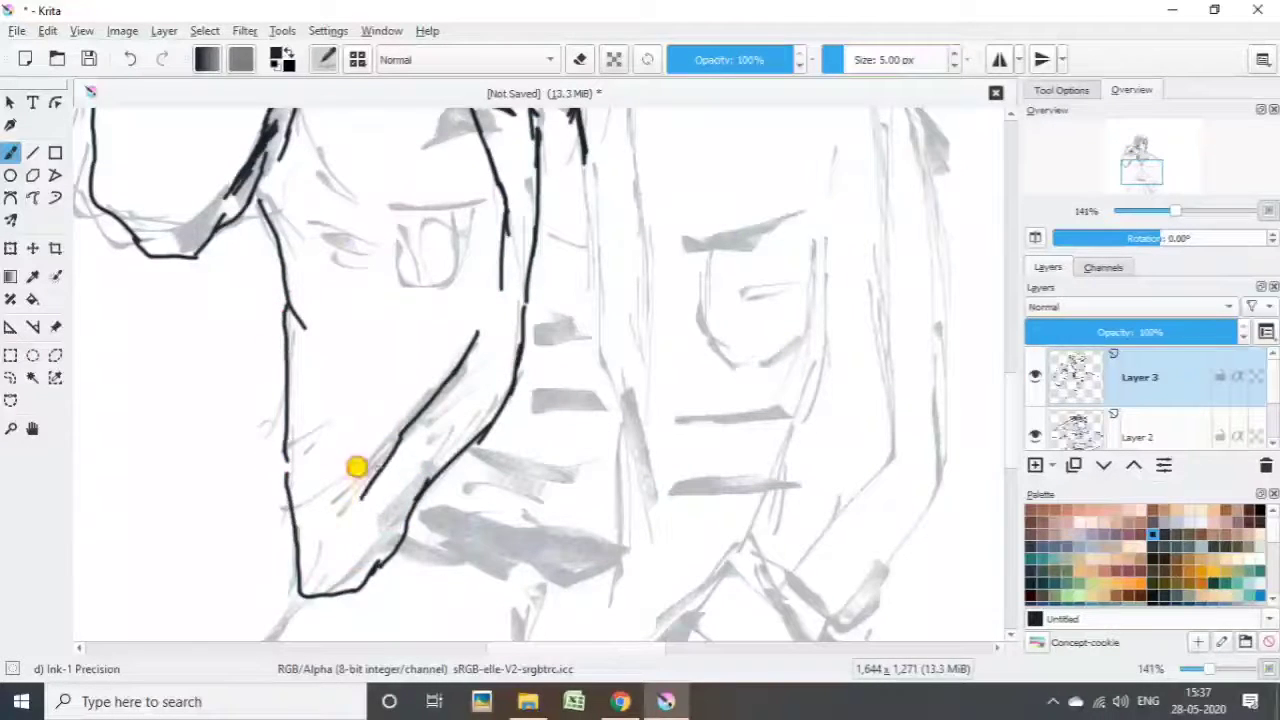
scroll(695, 259, down, 3)
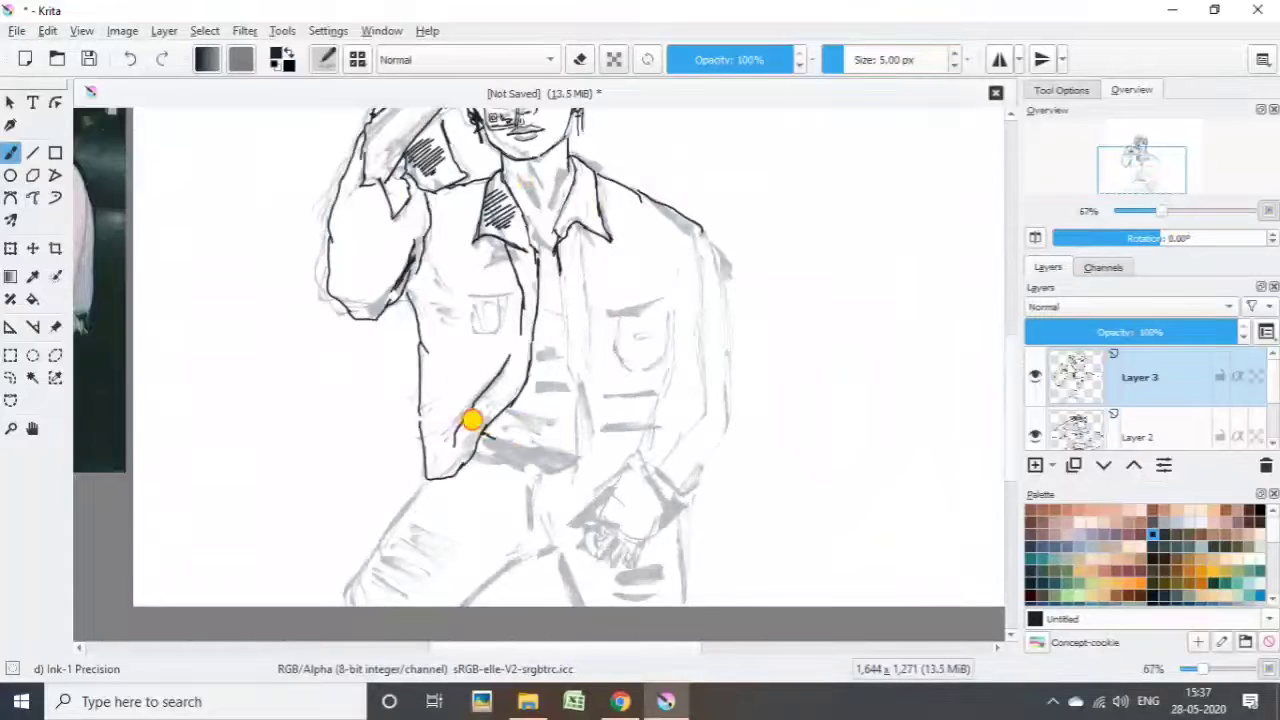
Ink the solid black belt, the chest pocket outlines, the hip hand and the jacket's right edge.
mouse_move(568, 455)
mouse_down()
mouse_move(465, 449)
mouse_move(537, 434)
mouse_move(572, 458)
mouse_up()
drag(545, 280, 573, 388)
drag(556, 232, 568, 276)
drag(575, 462, 622, 464)
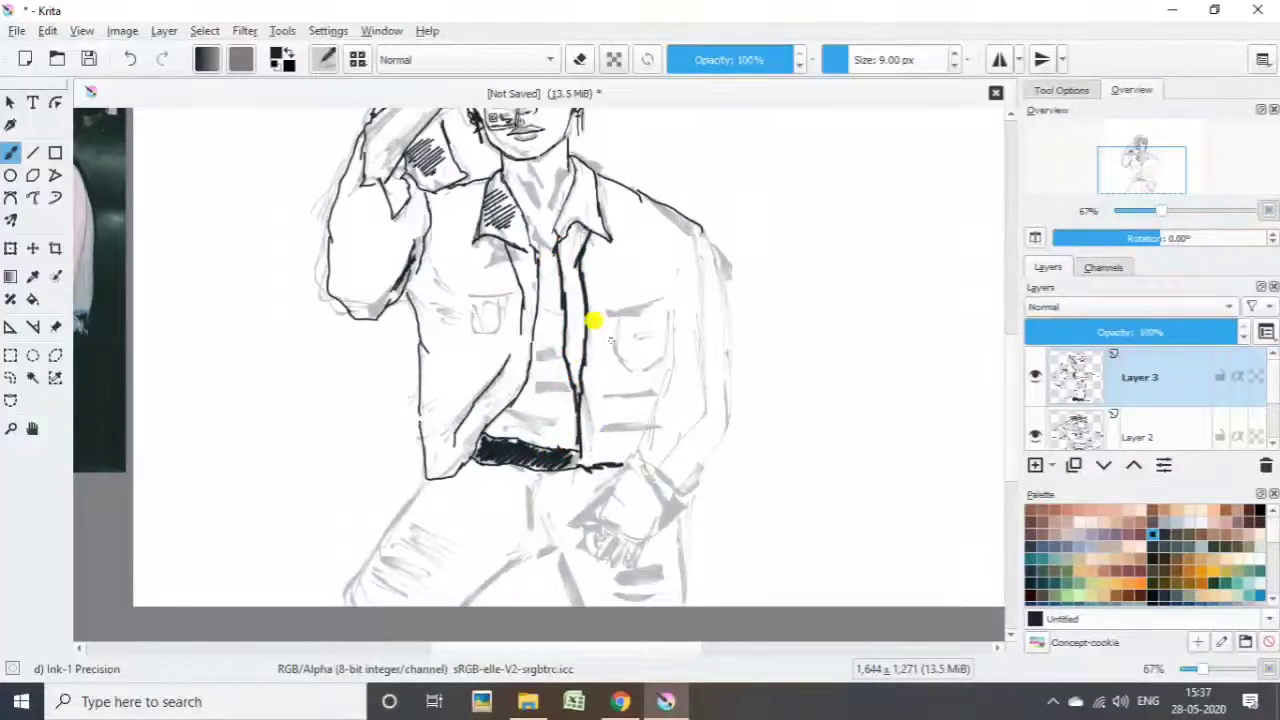
drag(609, 312, 648, 318)
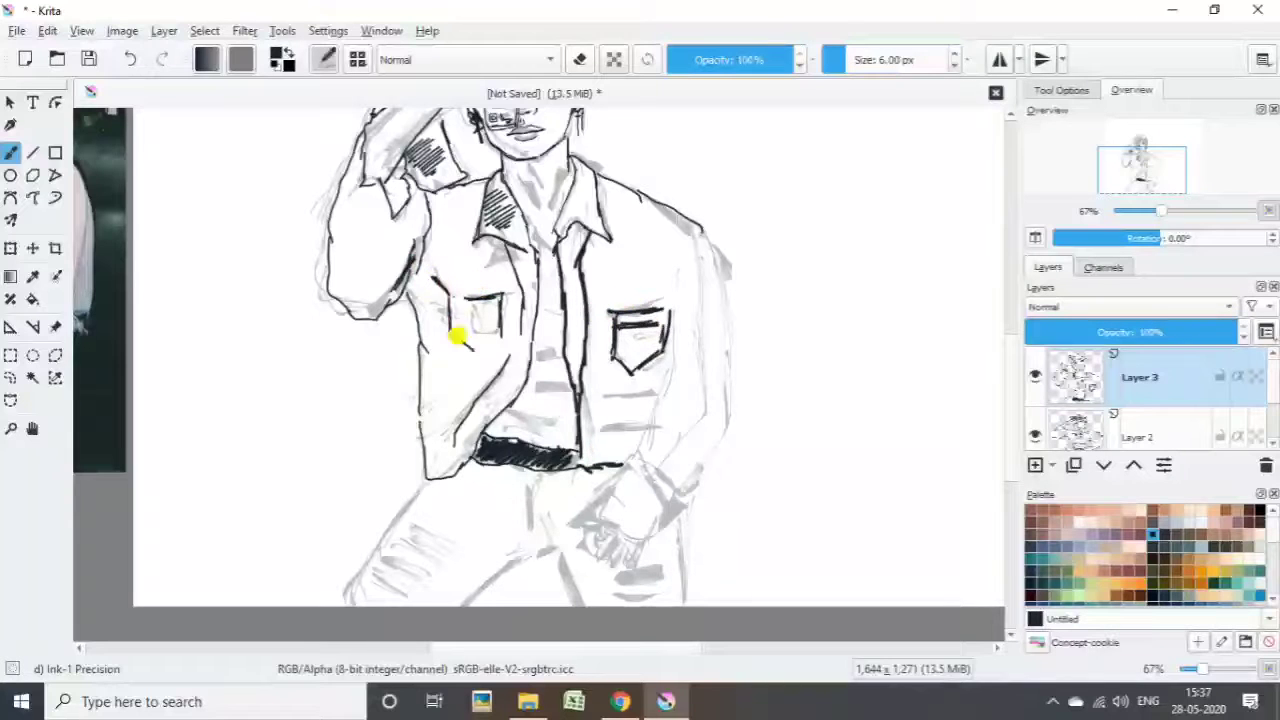
drag(598, 391, 638, 390)
drag(668, 288, 662, 340)
mouse_move(623, 442)
mouse_down()
mouse_move(611, 531)
mouse_move(651, 445)
mouse_up()
drag(697, 232, 732, 390)
Ink the leg contours and crease lines, hatching the lower right leg and left thigh.
scroll(1000, 406, down, 3)
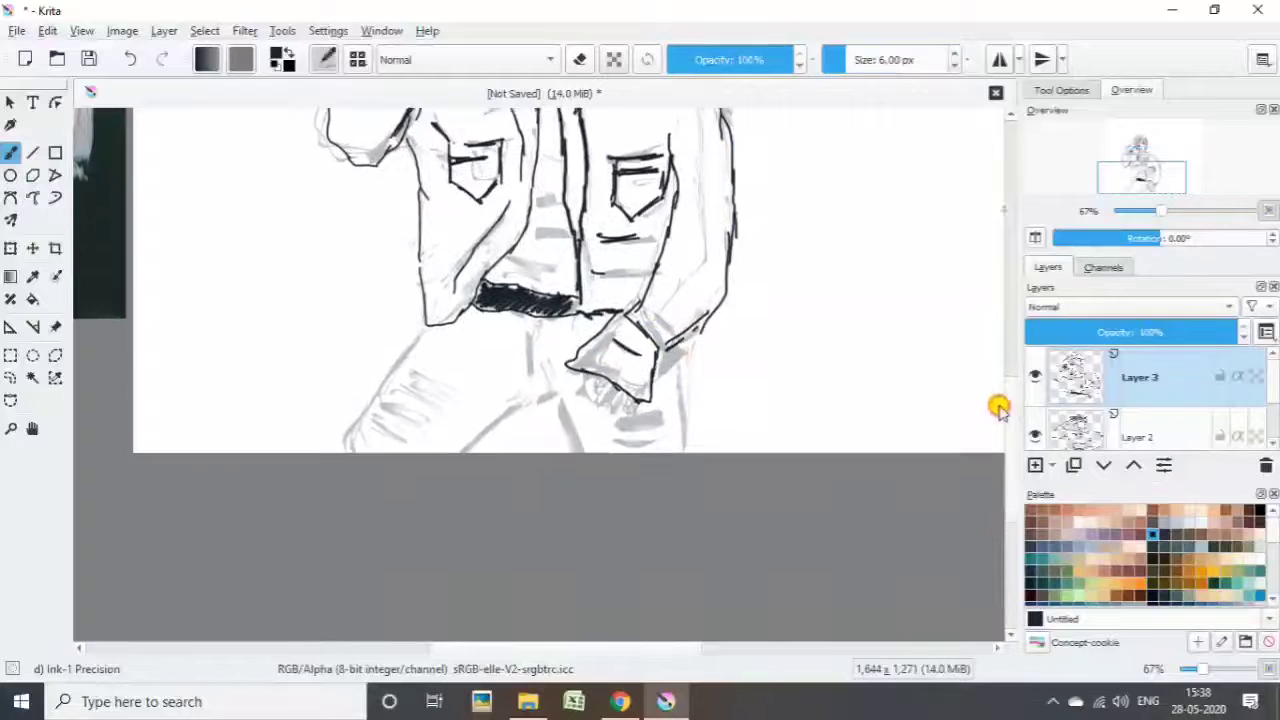
mouse_move(580, 358)
mouse_down()
mouse_move(574, 380)
mouse_move(607, 404)
mouse_up()
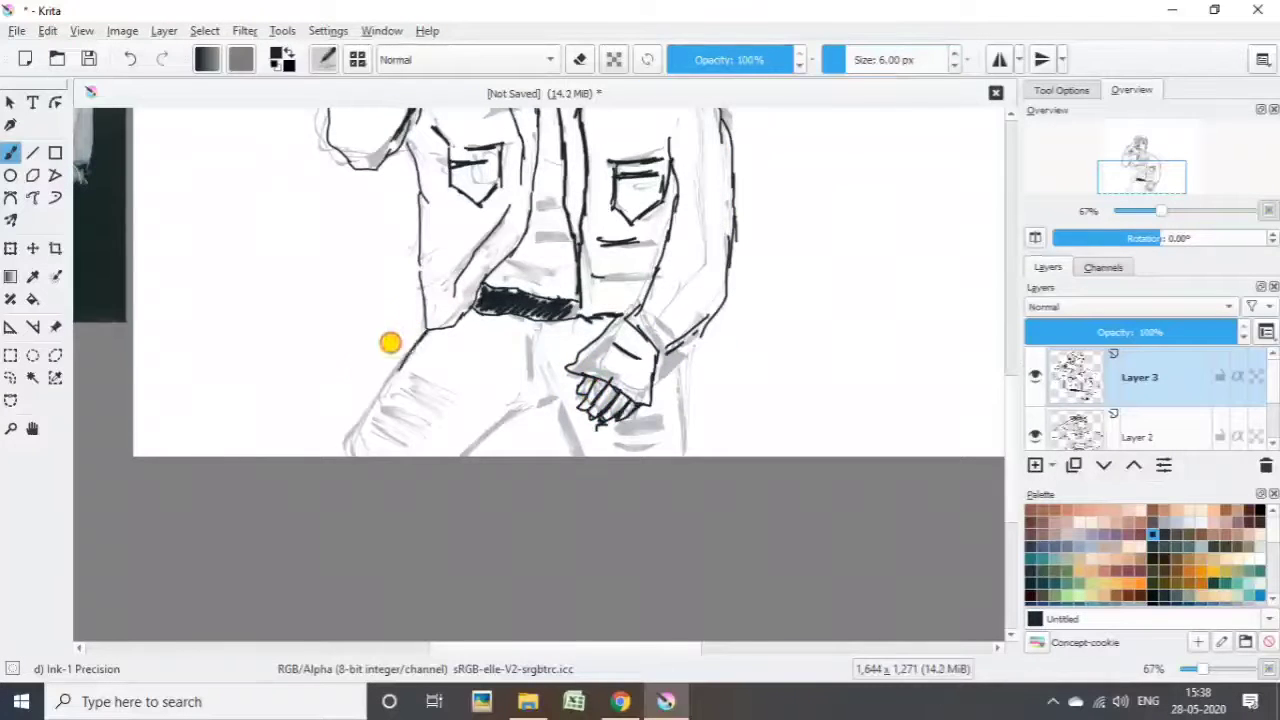
drag(390, 343, 342, 452)
mouse_move(530, 335)
mouse_down()
mouse_move(532, 372)
mouse_move(556, 396)
mouse_up()
drag(535, 388, 497, 420)
drag(650, 322, 690, 440)
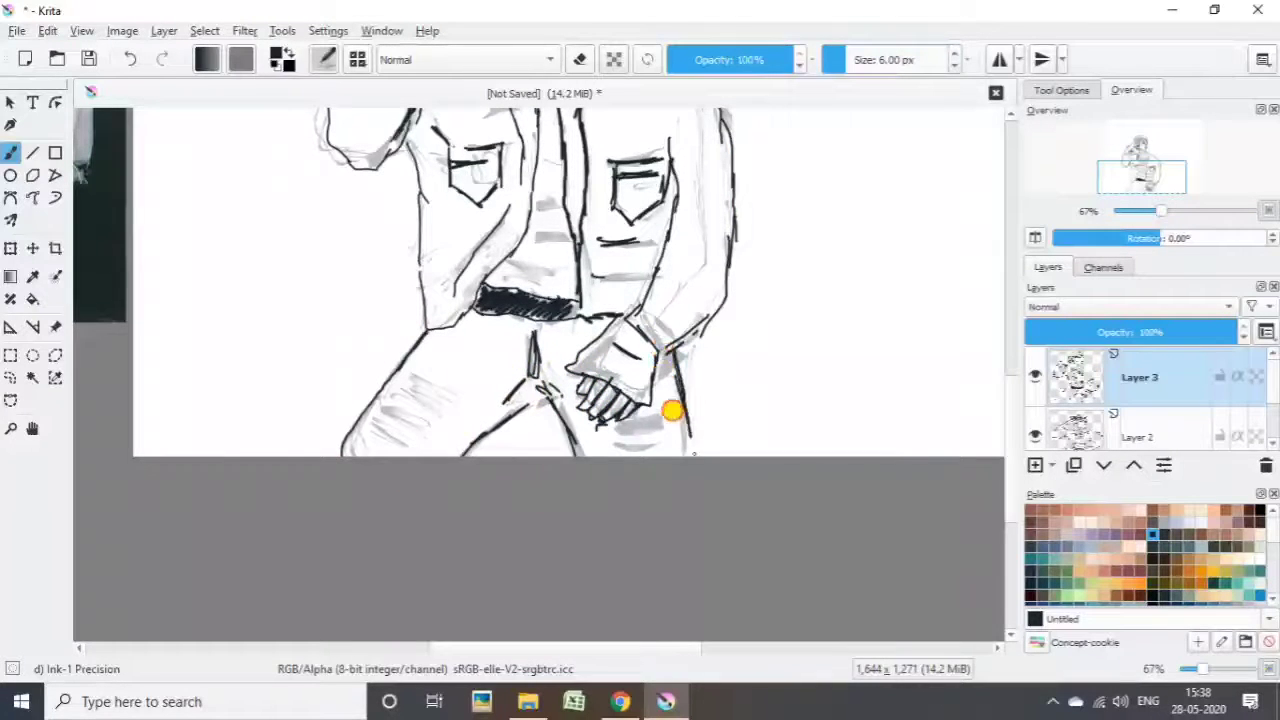
drag(605, 455, 668, 412)
drag(362, 445, 440, 388)
drag(405, 428, 460, 380)
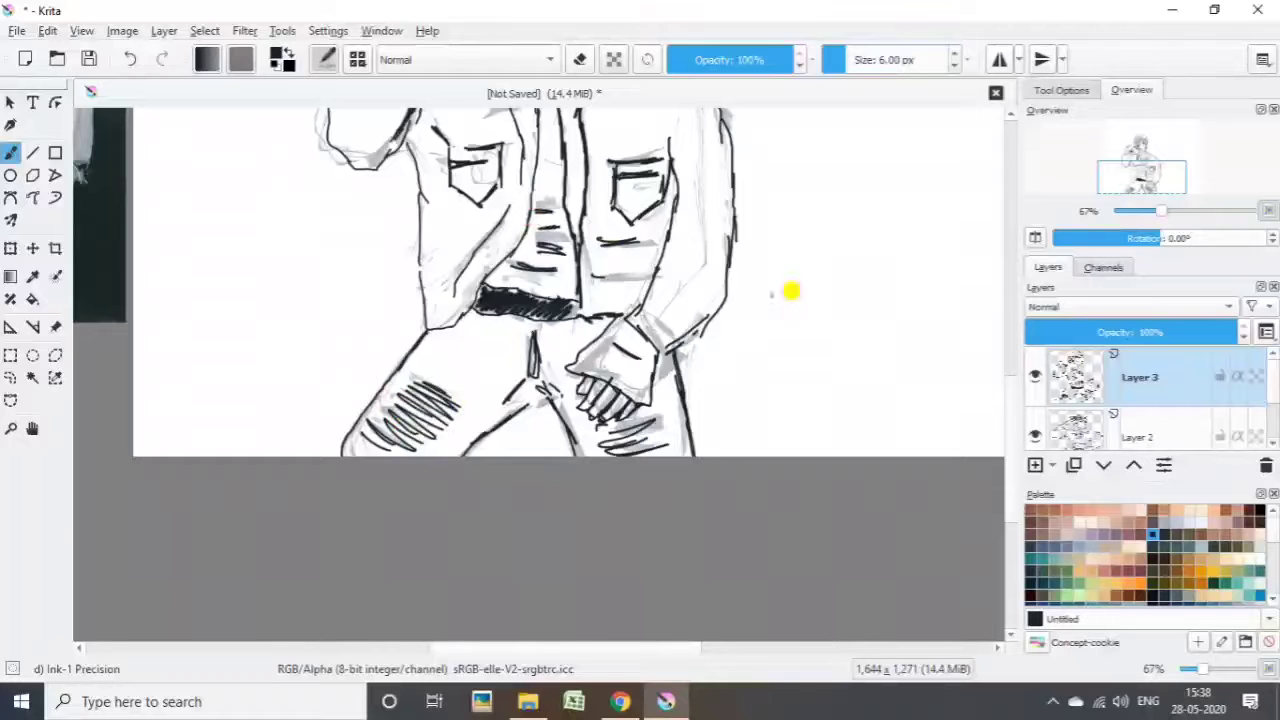
scroll(791, 291, up, 5)
Ink the upper-arm contour and hatch shadows on both collars, both pockets and the right shoulder.
mouse_move(359, 219)
mouse_down()
mouse_move(352, 246)
mouse_move(392, 340)
mouse_up()
mouse_move(500, 365)
mouse_down()
mouse_move(480, 294)
mouse_move(590, 350)
mouse_up()
drag(418, 422, 445, 445)
drag(612, 442, 640, 456)
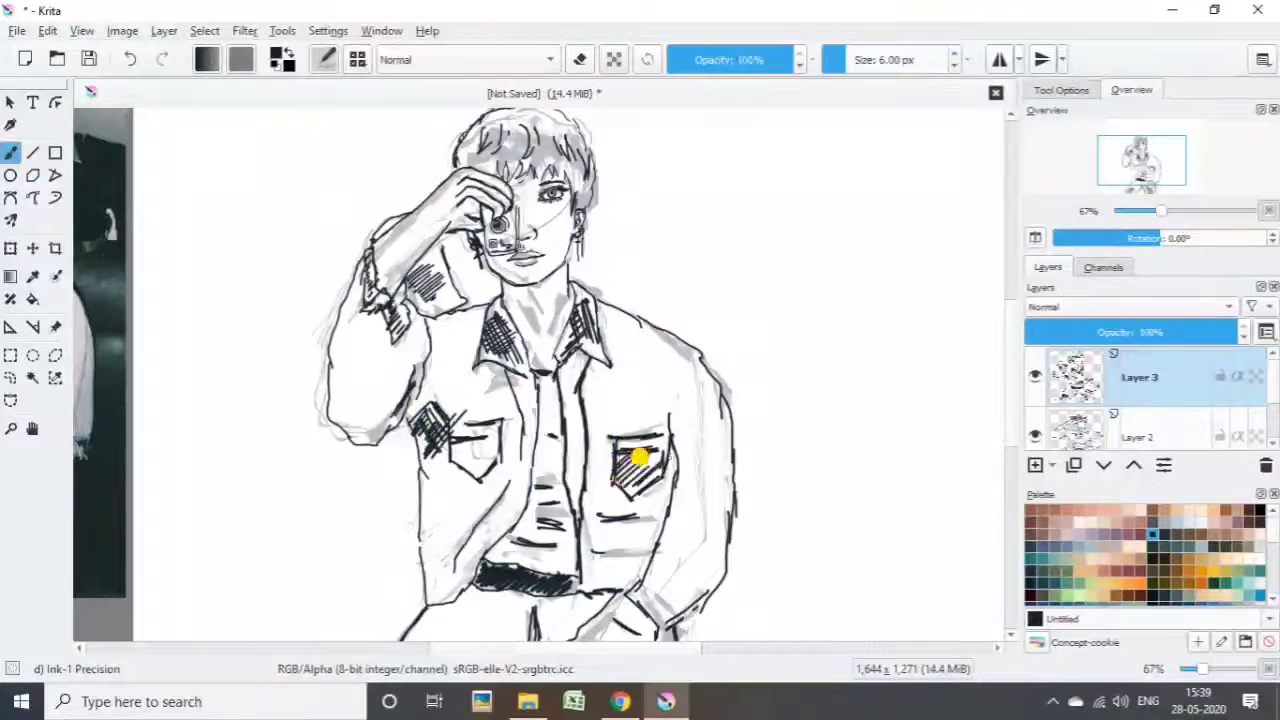
mouse_move(612, 365)
mouse_down()
mouse_move(657, 349)
mouse_move(629, 371)
mouse_move(670, 340)
mouse_up()
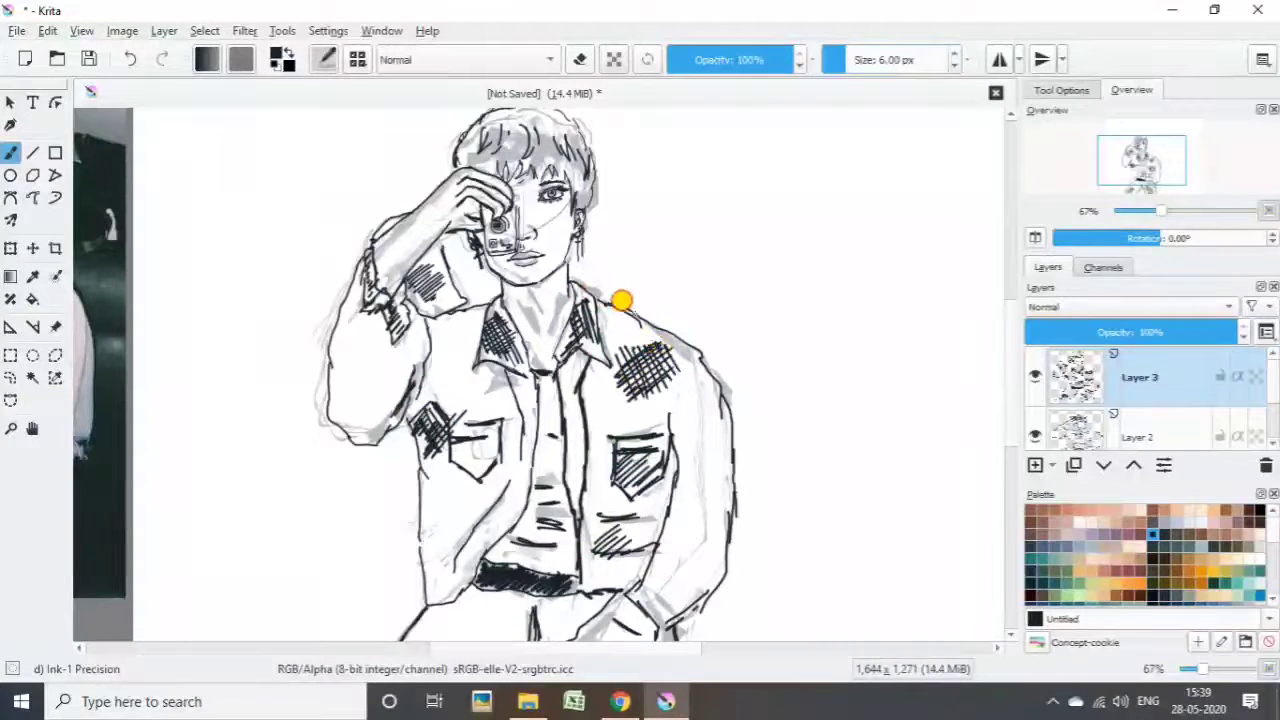
Hatch the right pocket's edge and the left sleeve and elbow, then straighten the canvas view.
drag(670, 449, 651, 494)
mouse_move(385, 410)
mouse_down()
mouse_move(337, 417)
mouse_move(343, 371)
mouse_move(404, 309)
mouse_up()
scroll(1008, 333, down, 2)
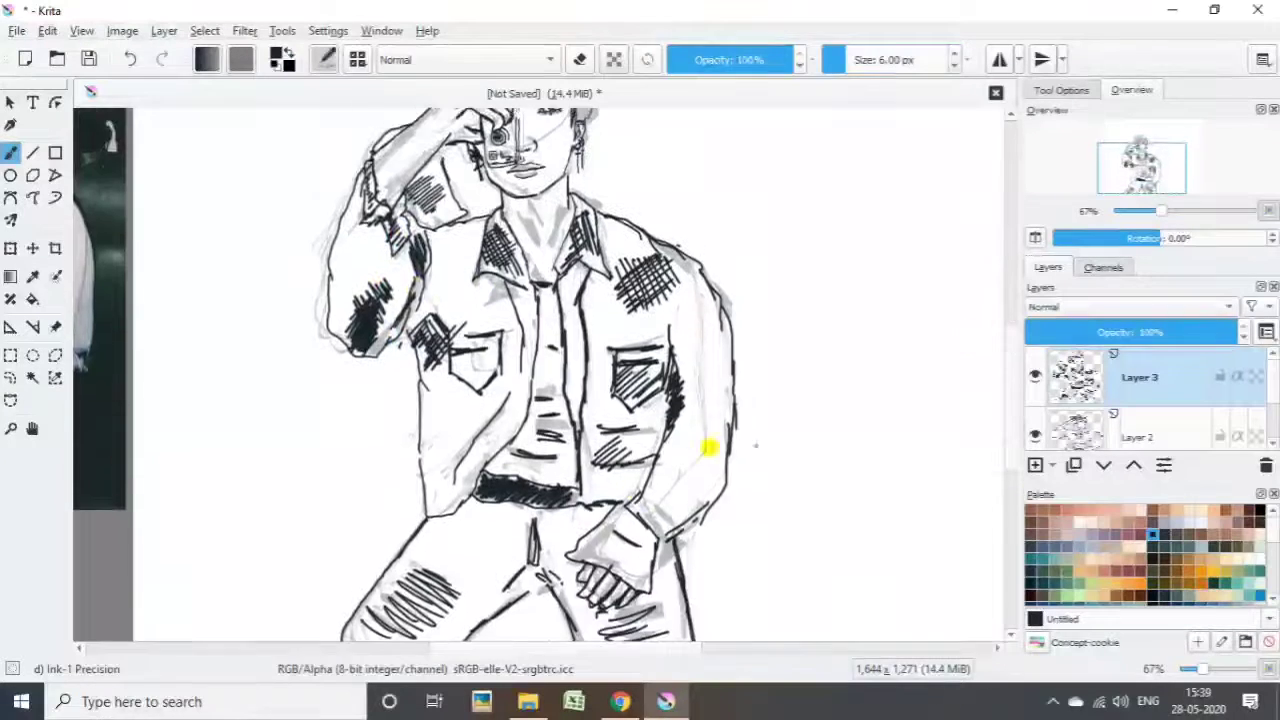
mouse_move(575, 505)
mouse_down()
mouse_move(608, 520)
mouse_move(590, 555)
mouse_up()
mouse_move(1120, 238)
mouse_down()
mouse_move(1143, 214)
mouse_move(1160, 238)
mouse_up()
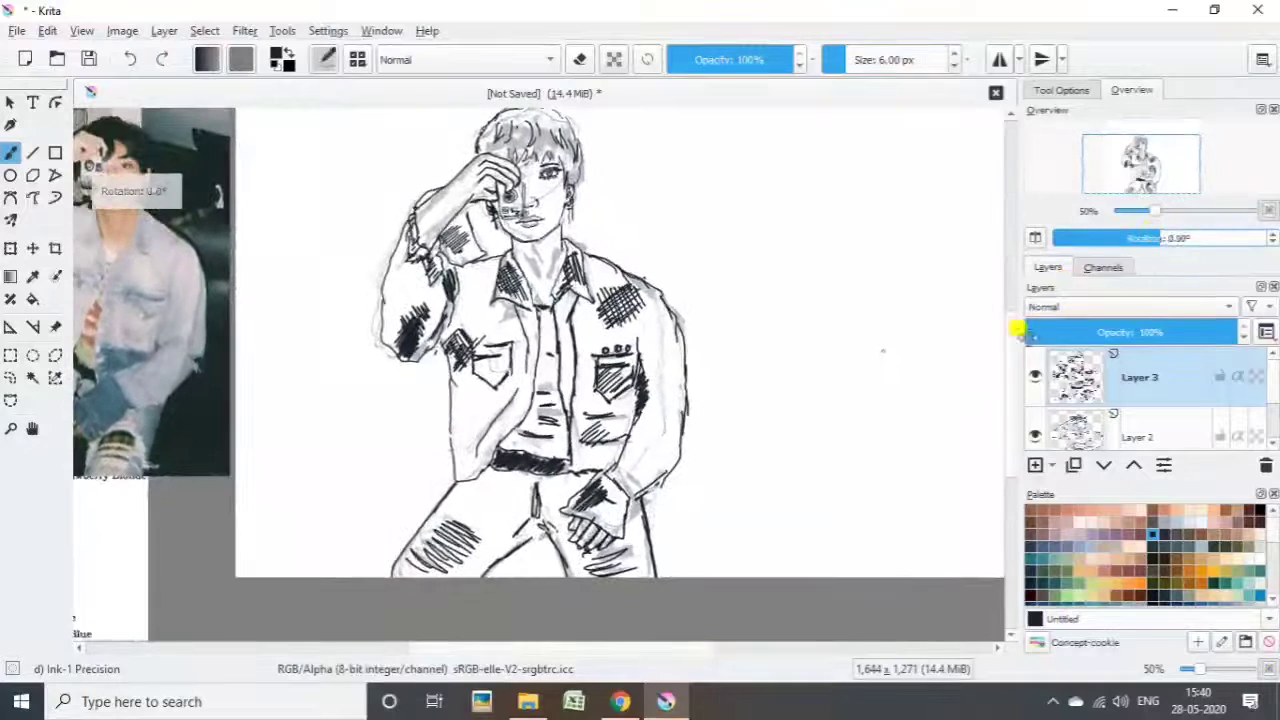
Add a new Layer 4 and move it beneath the ink layer.
click(1035, 464)
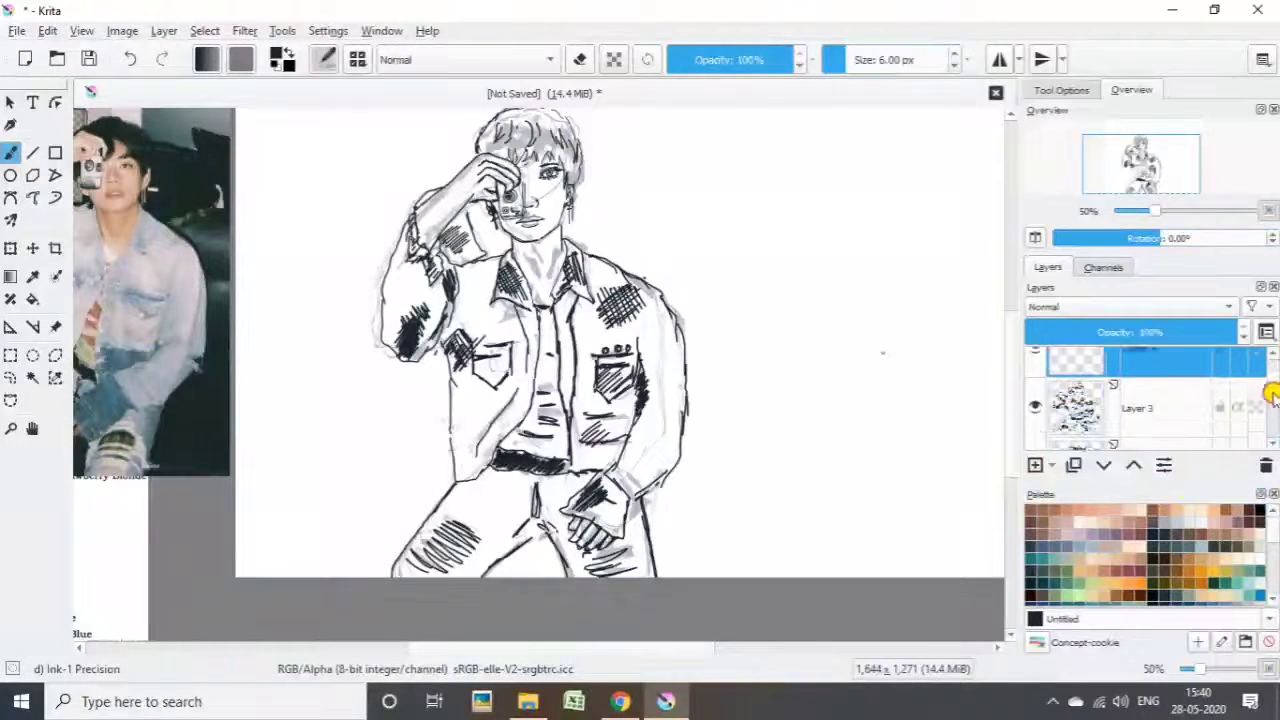
drag(1173, 390, 1128, 410)
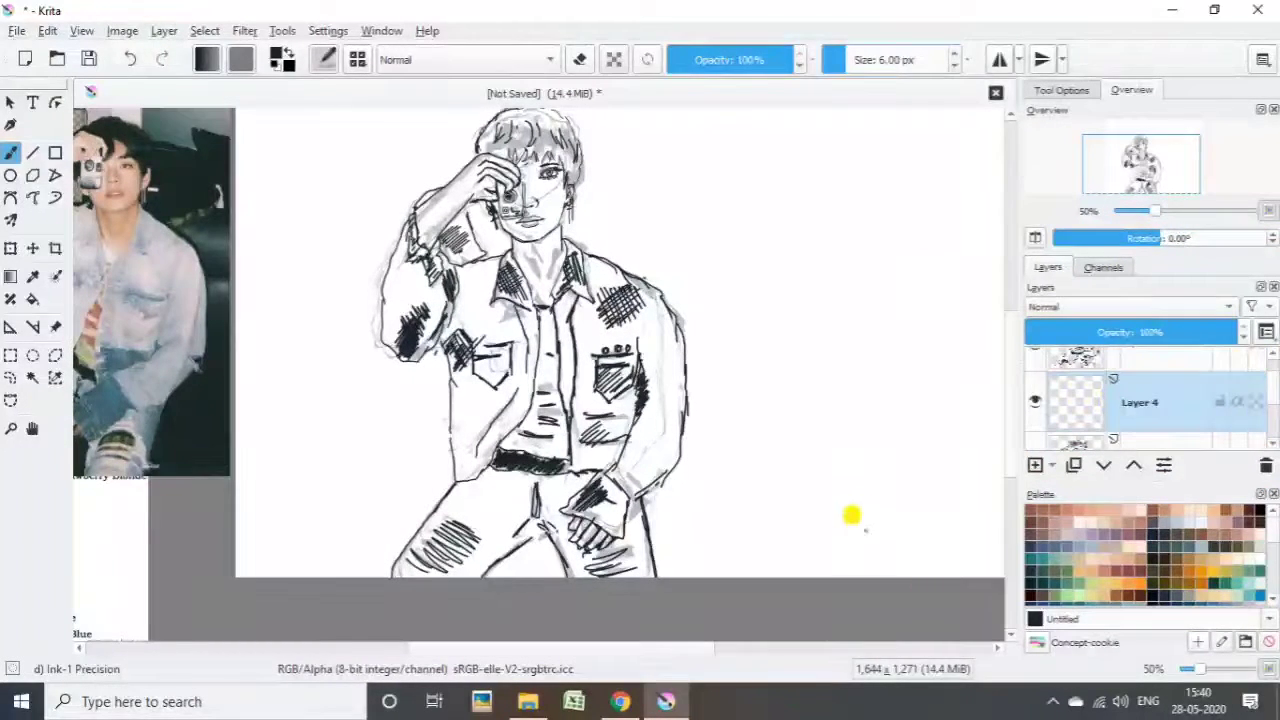
drag(509, 646, 408, 349)
Choose Basic-4 Flow Opacity, place the colour chart beside the photo, and switch to Airbrush Soft.
click(324, 60)
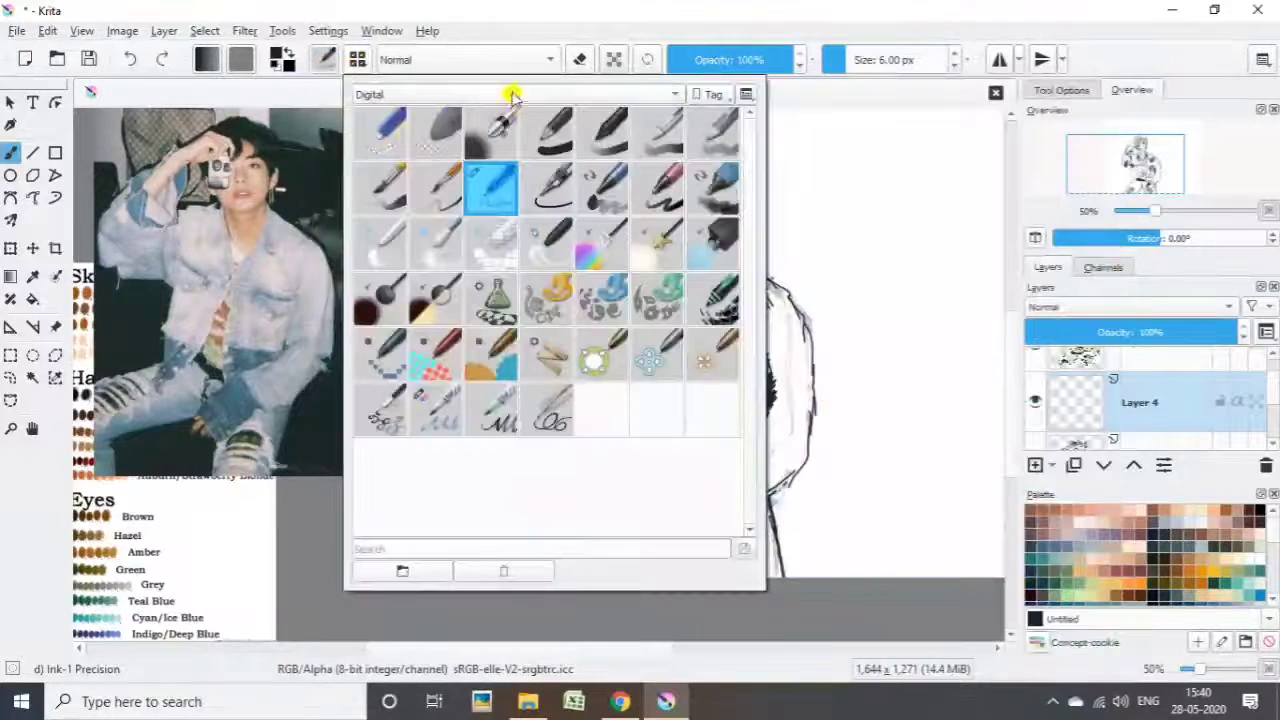
click(662, 132)
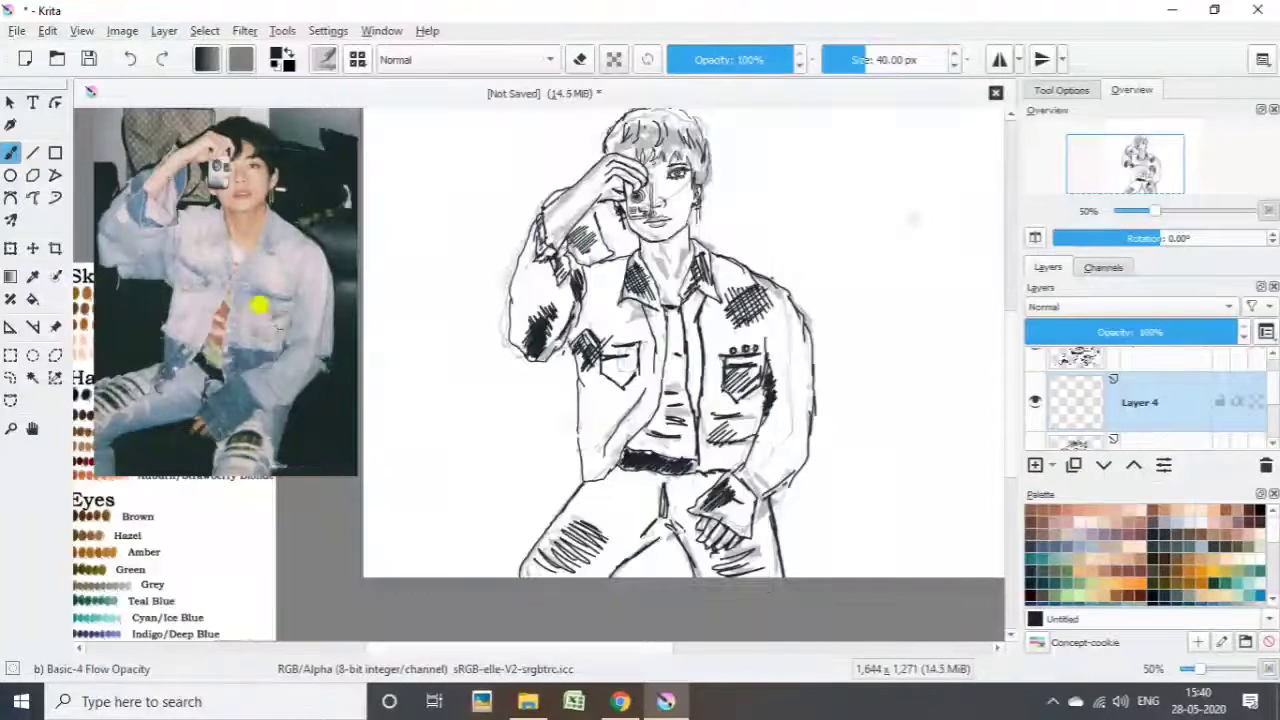
drag(251, 491, 506, 614)
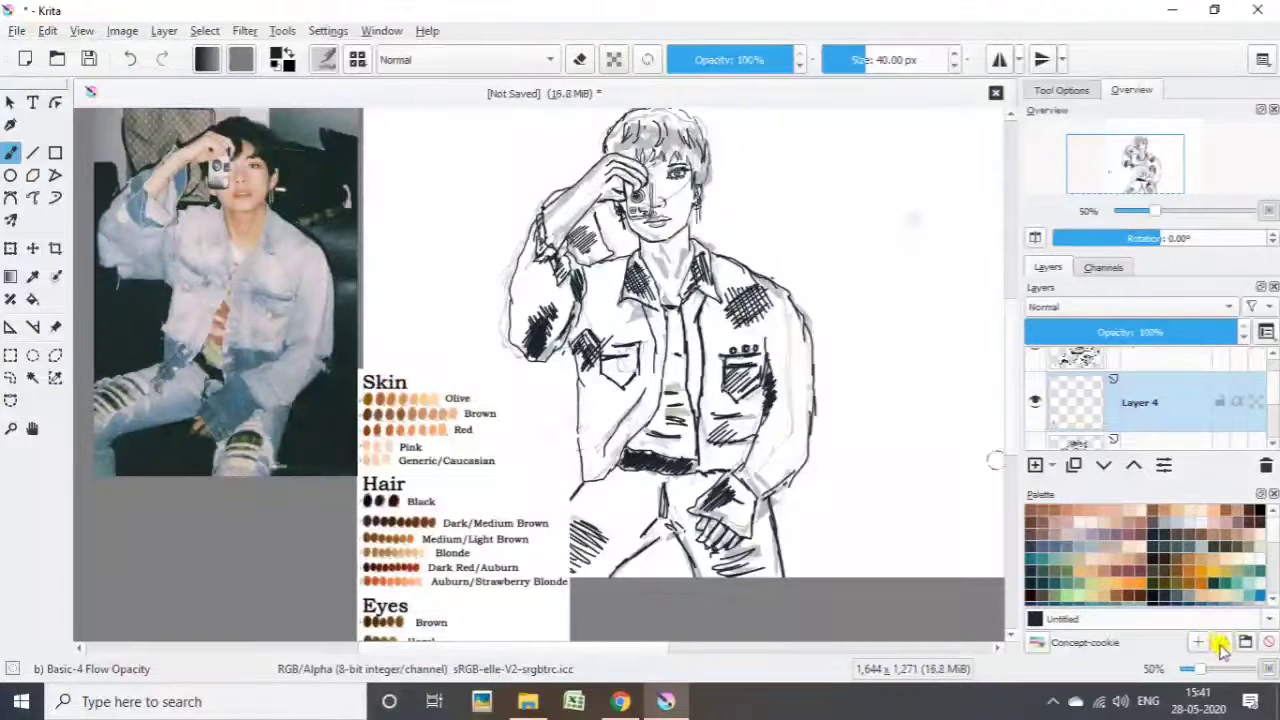
right_click(418, 400)
click(503, 285)
Choose a painting brush preset and sample a skin tone from the photo and colour chart.
click(323, 59)
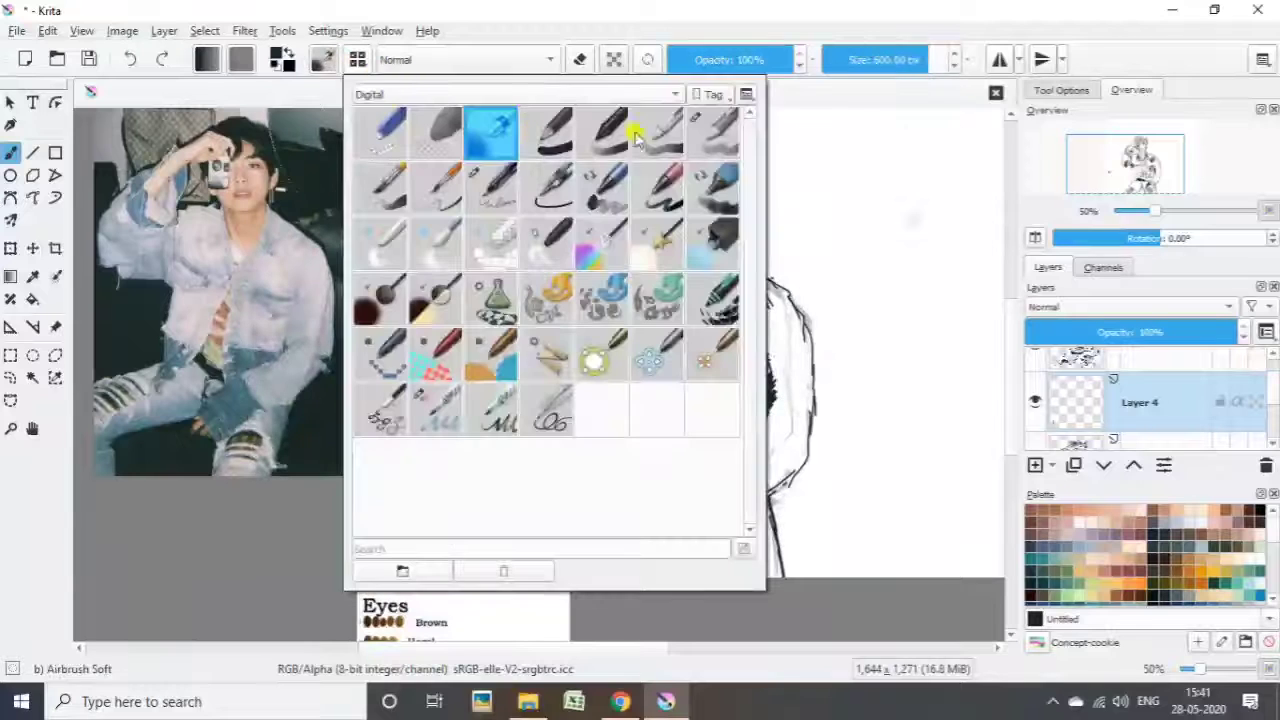
click(634, 137)
key(p)
click(172, 253)
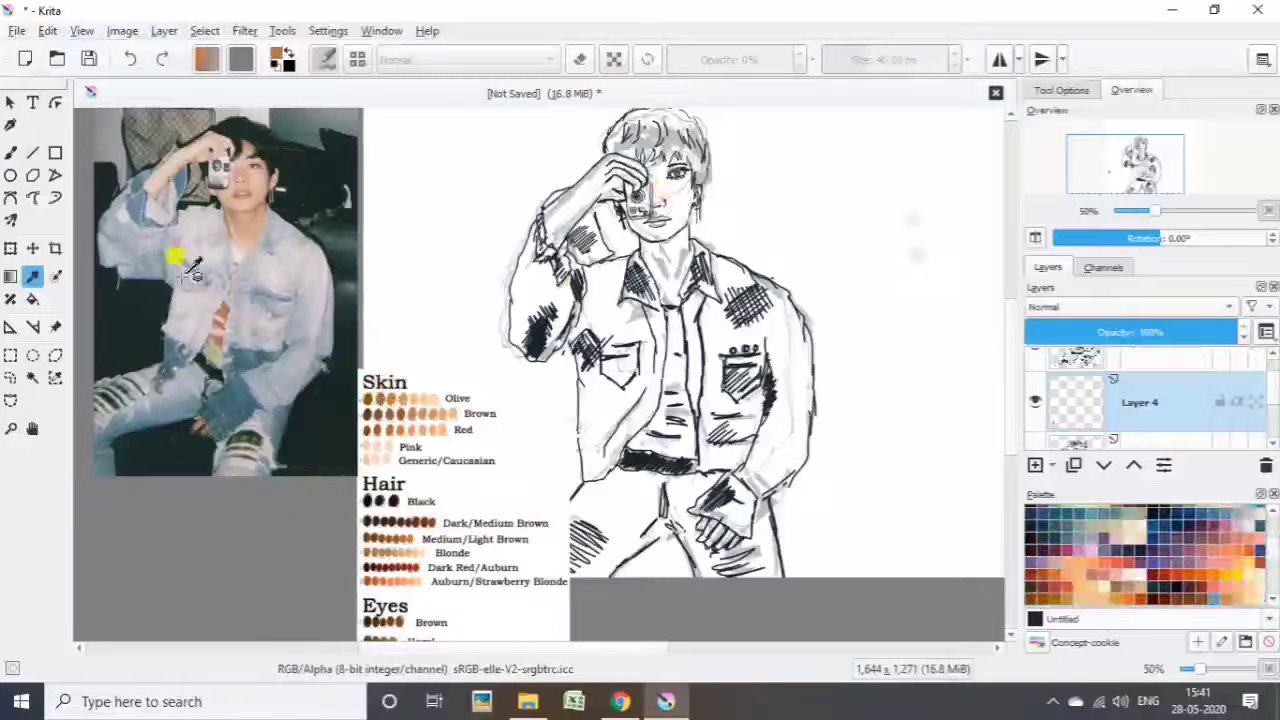
click(643, 271)
click(231, 295)
click(33, 277)
key(b)
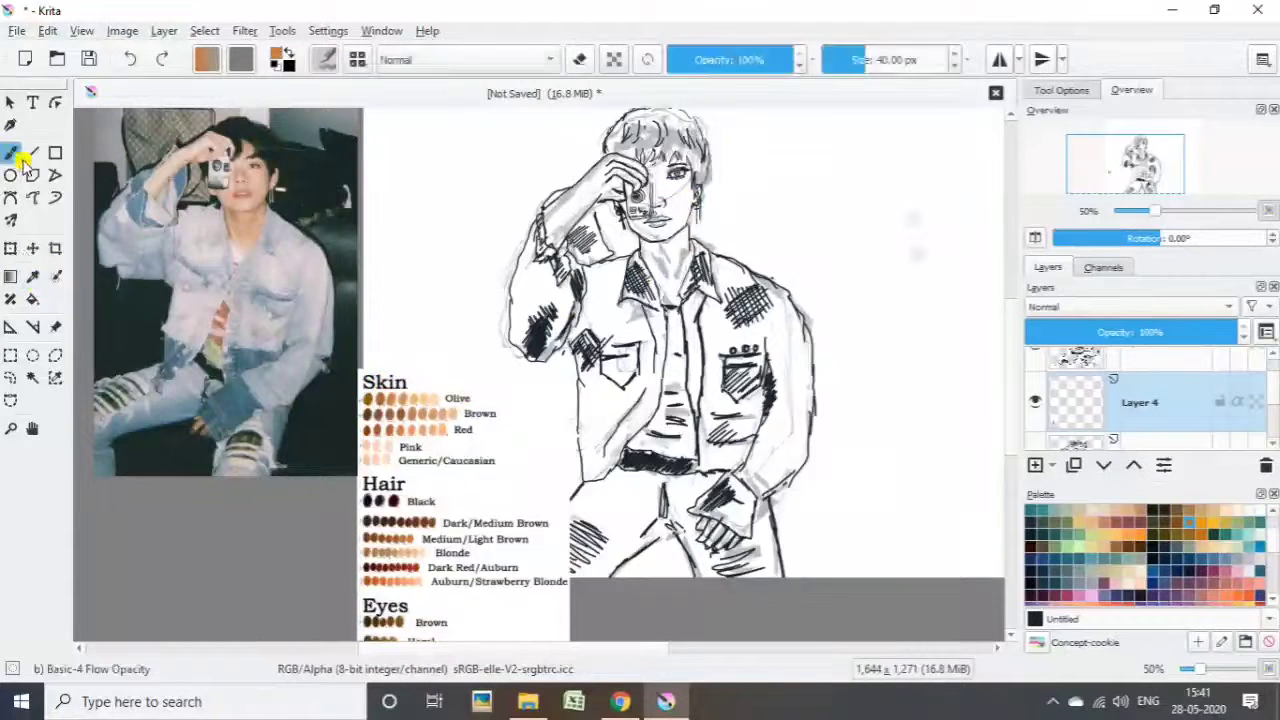
click(433, 313)
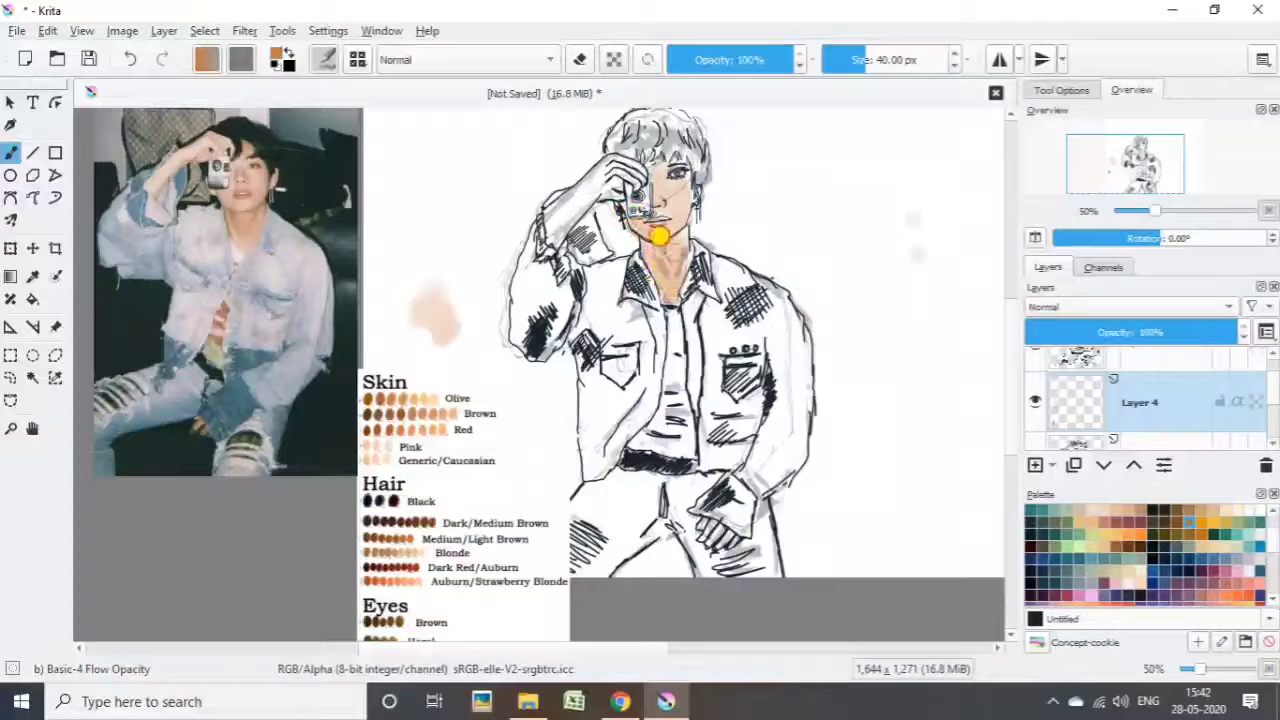
Paint beige and orange-brown skin over the arm, face and neck, with pink across the face.
mouse_move(664, 232)
mouse_down()
mouse_move(563, 186)
mouse_move(549, 194)
mouse_move(550, 230)
mouse_up()
ctrl+click(418, 396)
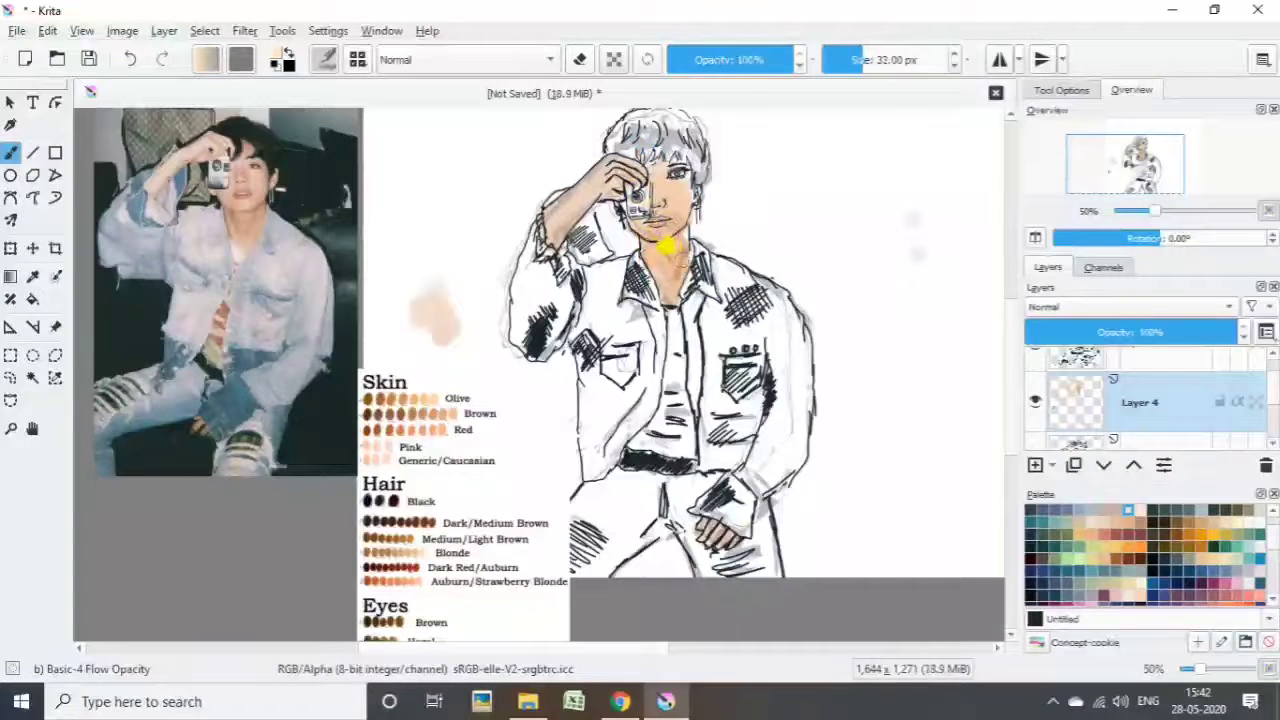
ctrl+click(372, 398)
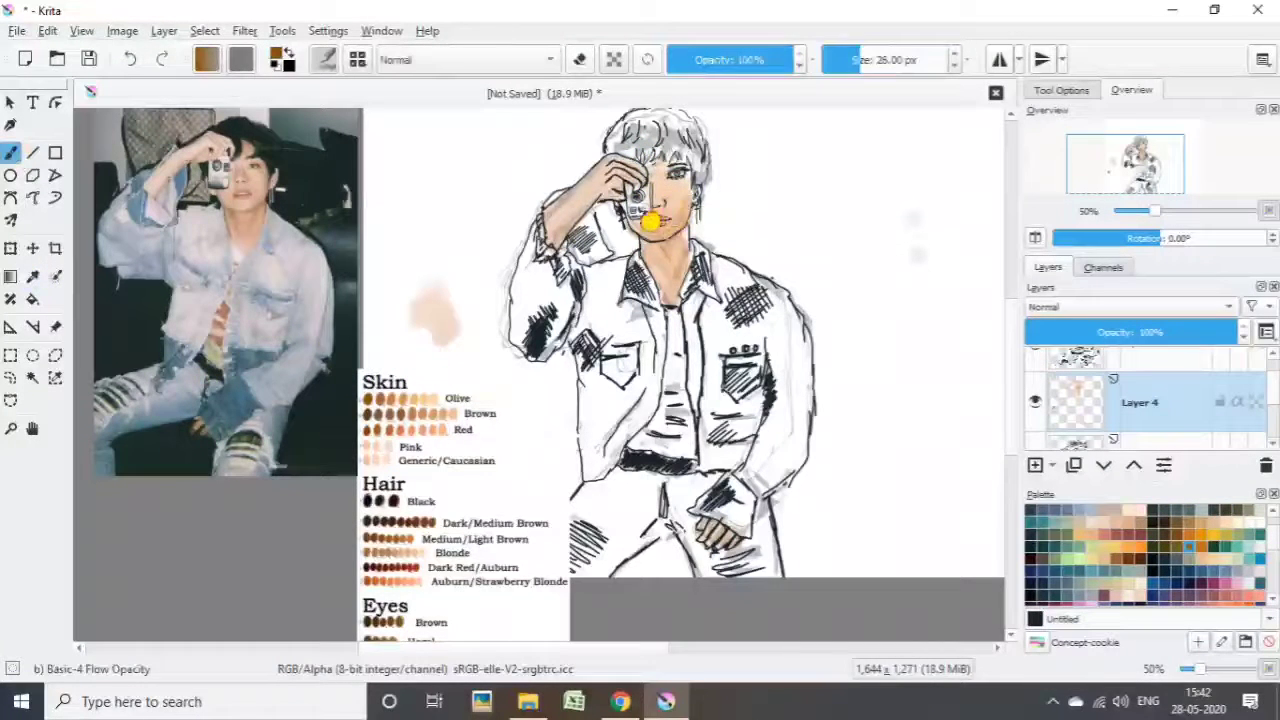
mouse_move(651, 221)
mouse_down()
mouse_move(626, 263)
mouse_move(580, 166)
mouse_up()
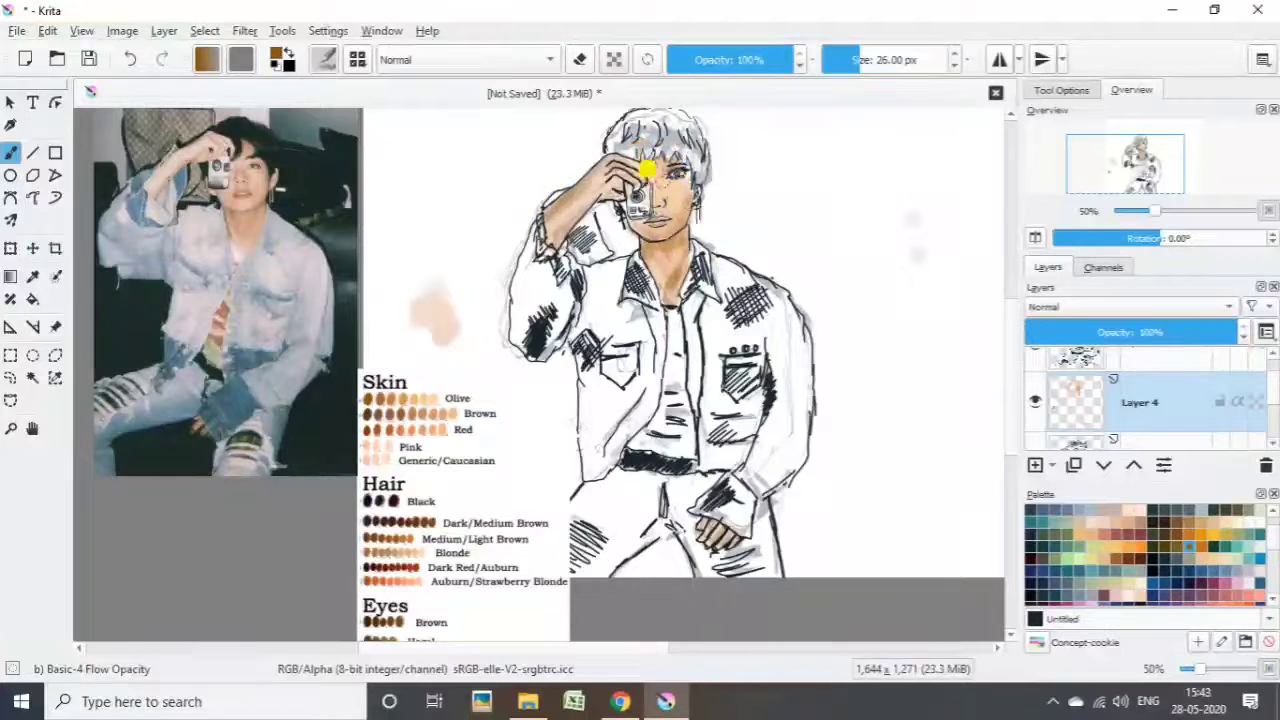
key(bracketleft)
click(1236, 594)
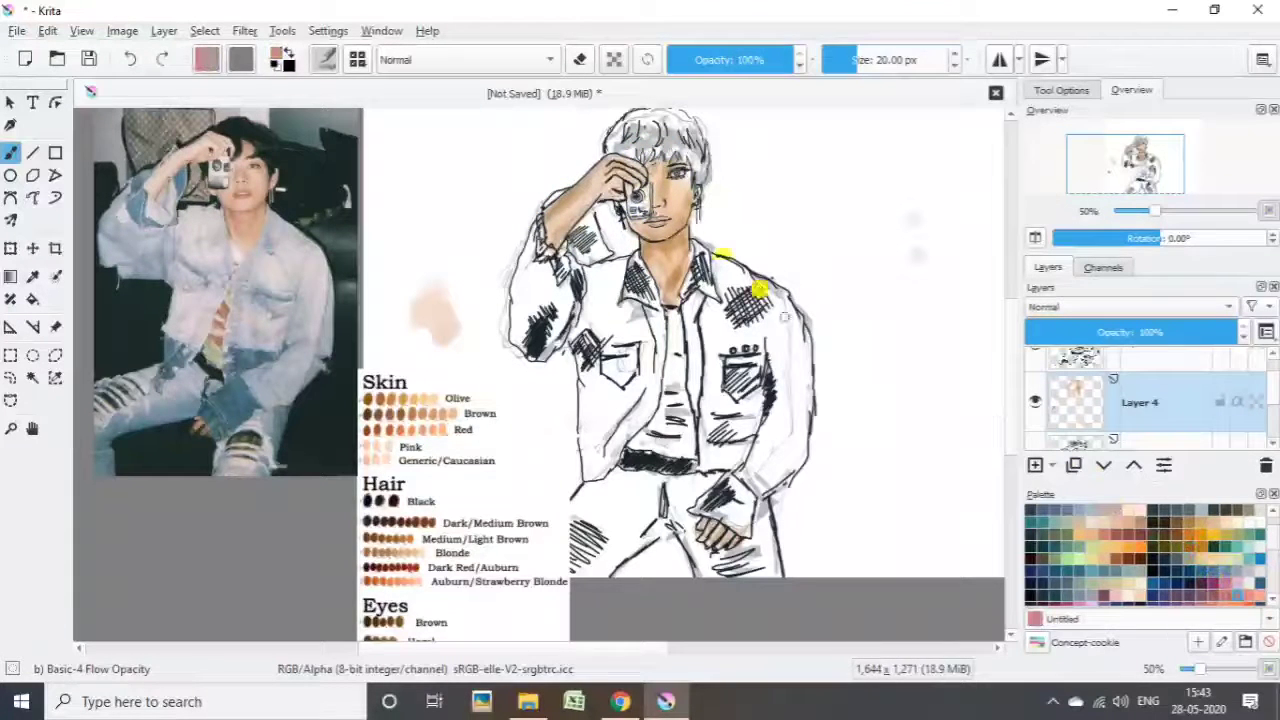
key(bracketleft)
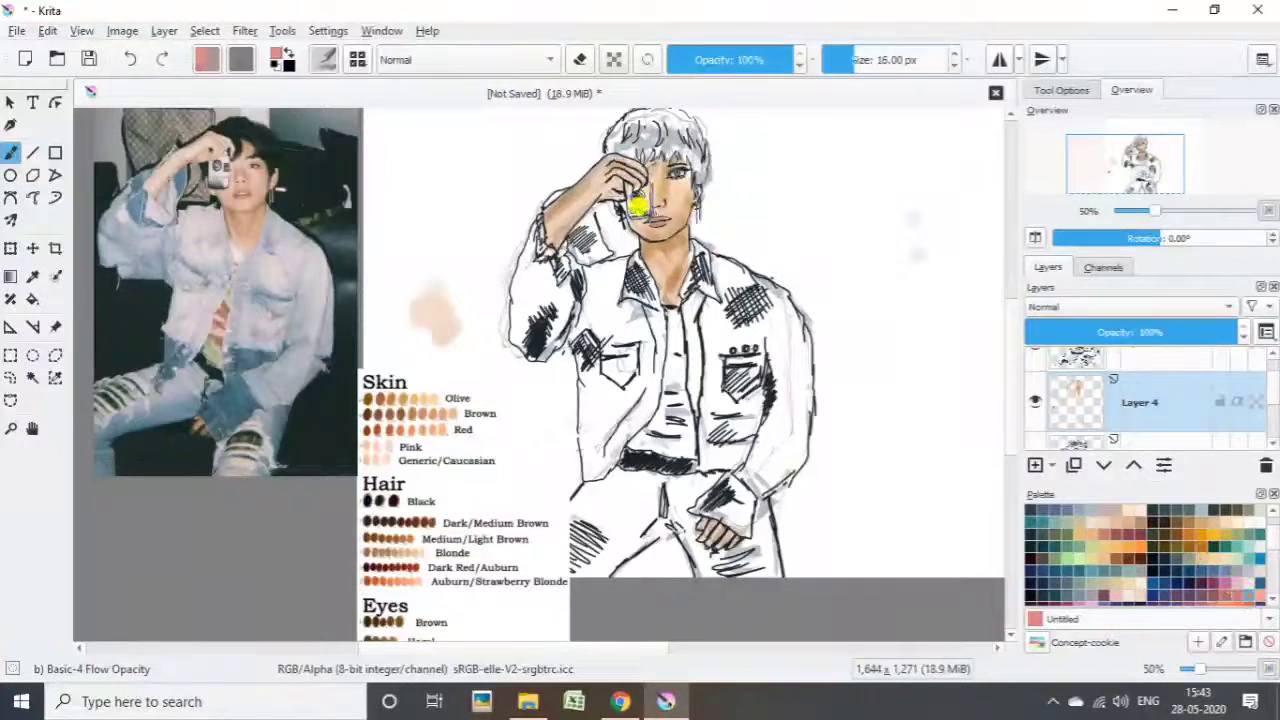
drag(637, 207, 650, 205)
Blend with the Blender Blur brush, then add darker tan skin from the raised arm to the neck.
click(324, 59)
click(714, 129)
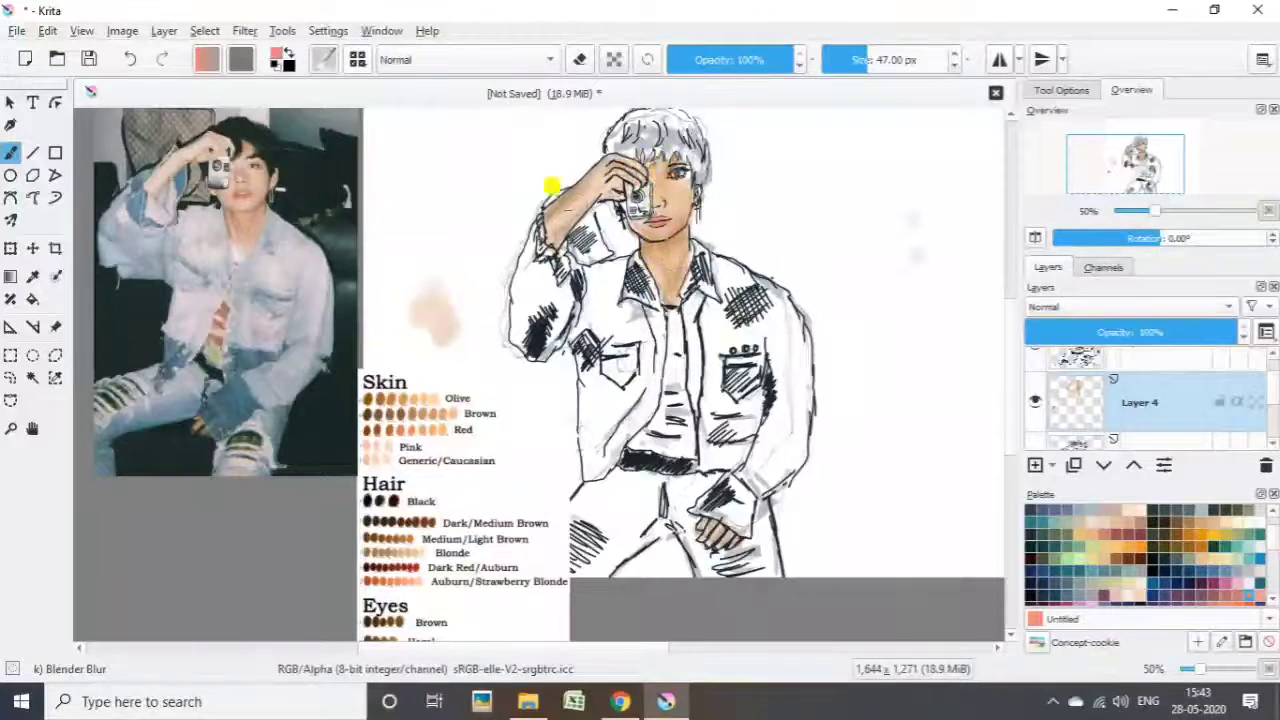
click(32, 276)
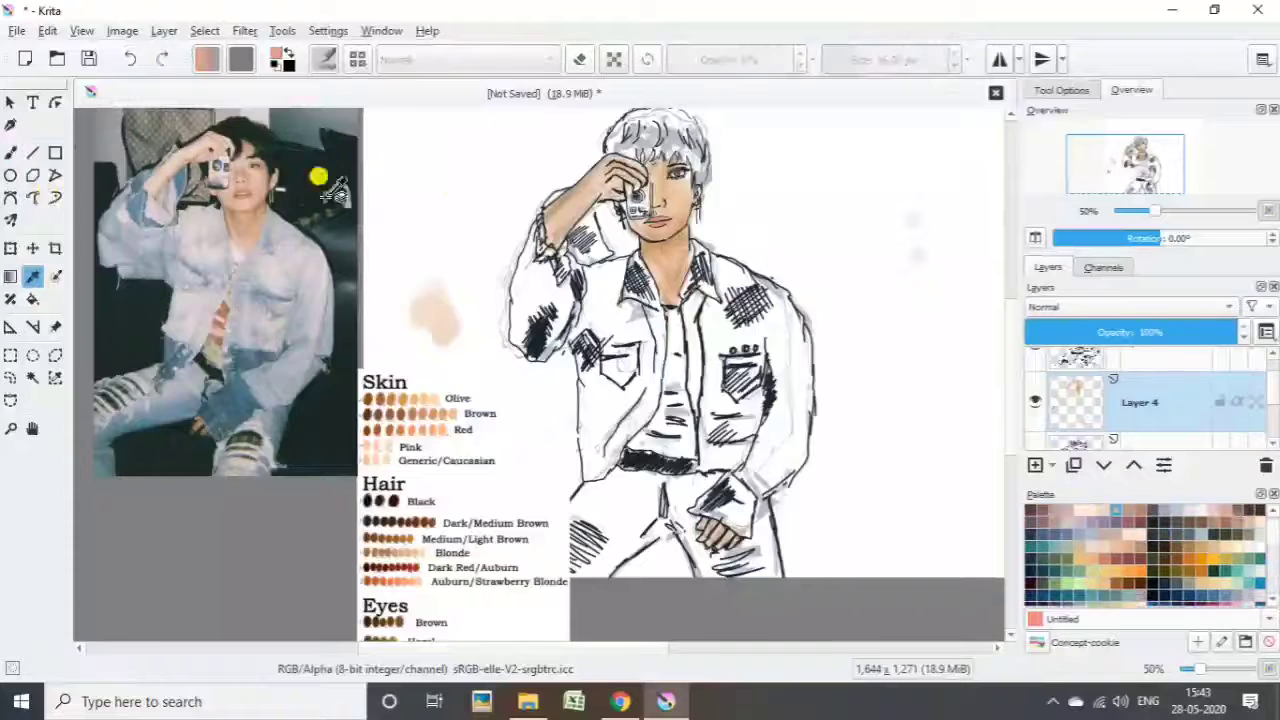
key(b)
ctrl+click(372, 395)
click(822, 318)
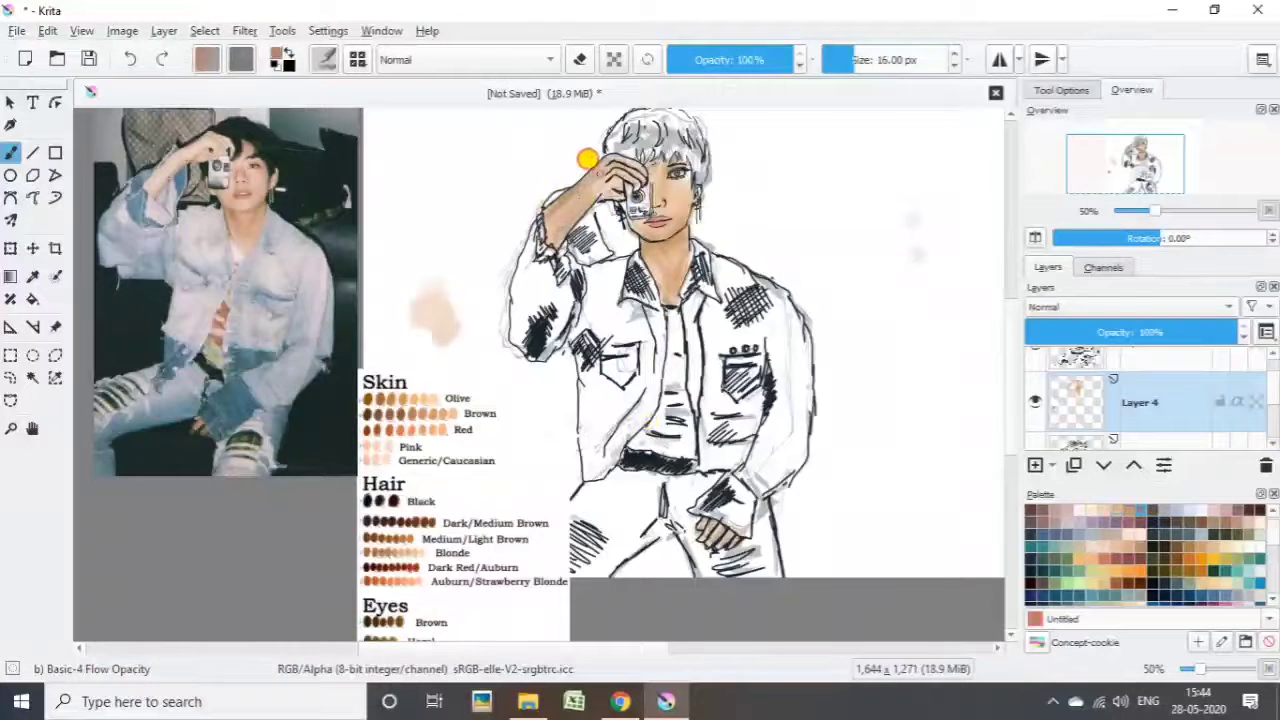
mouse_move(587, 158)
mouse_down()
mouse_move(645, 183)
mouse_move(641, 236)
mouse_up()
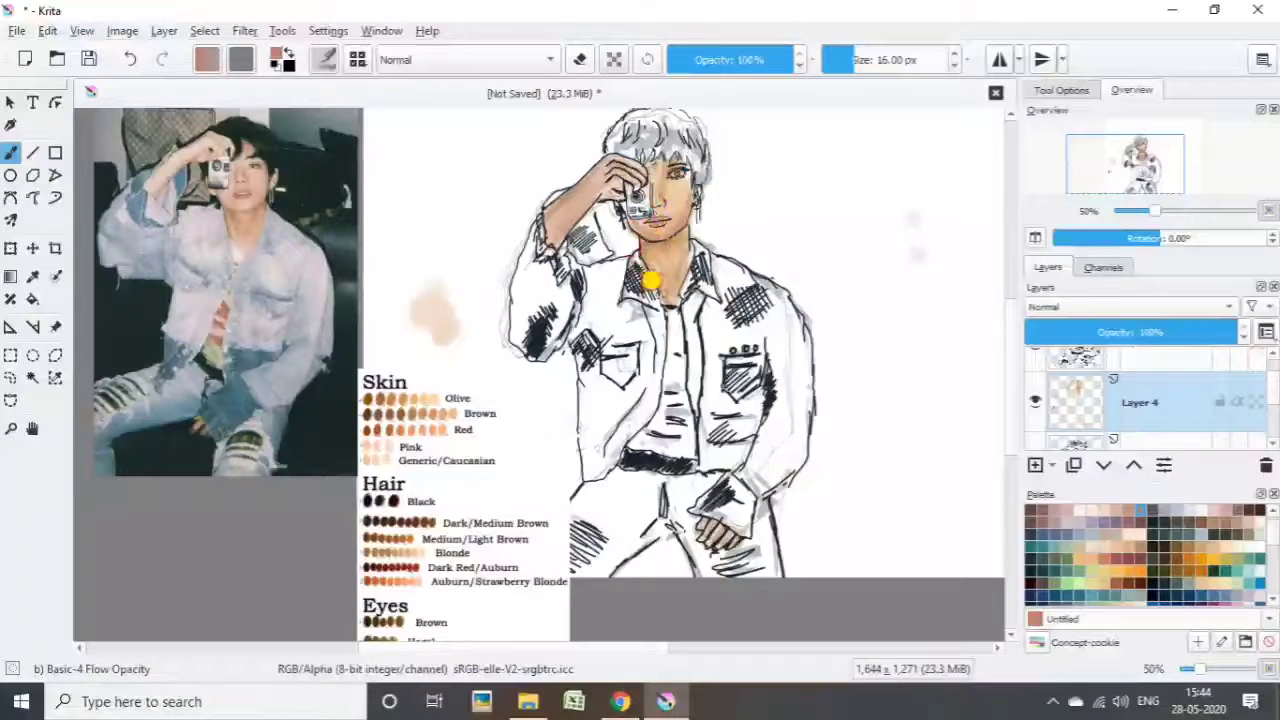
click(691, 506)
Pick an orange and lay the first orange stroke on the shirt.
scroll(1262, 545, down, 3)
click(1200, 543)
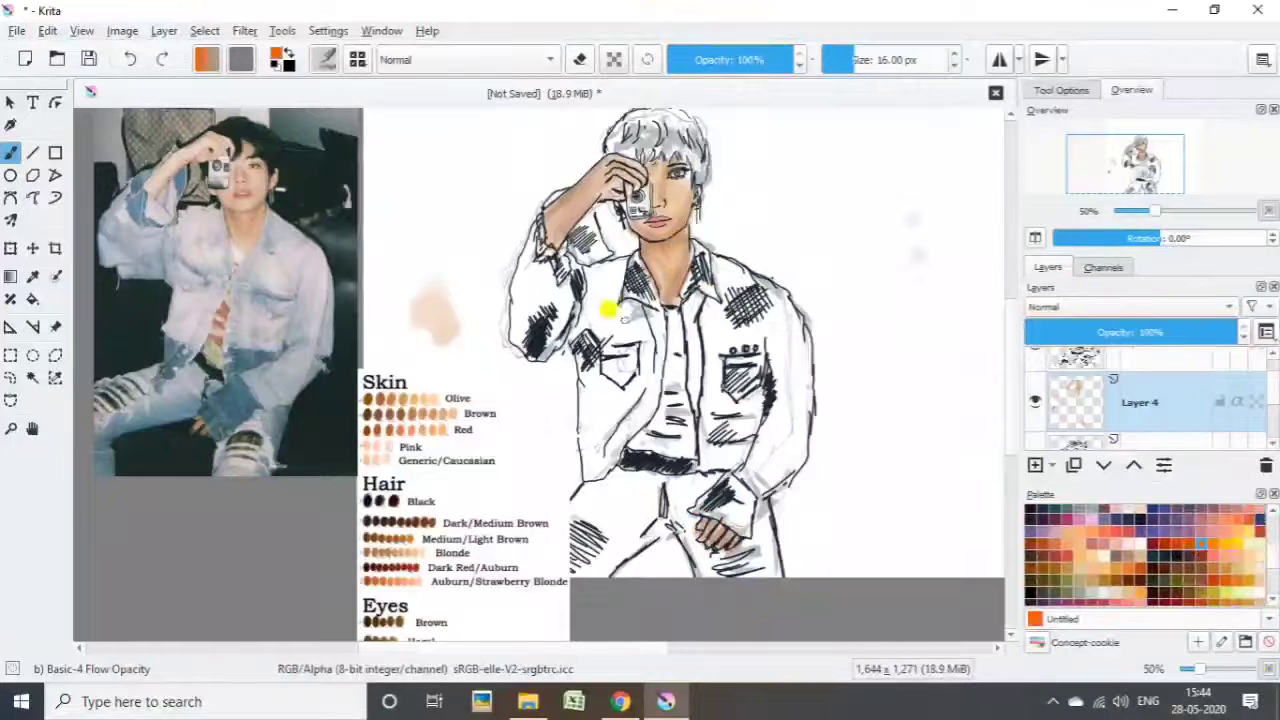
drag(672, 392, 651, 435)
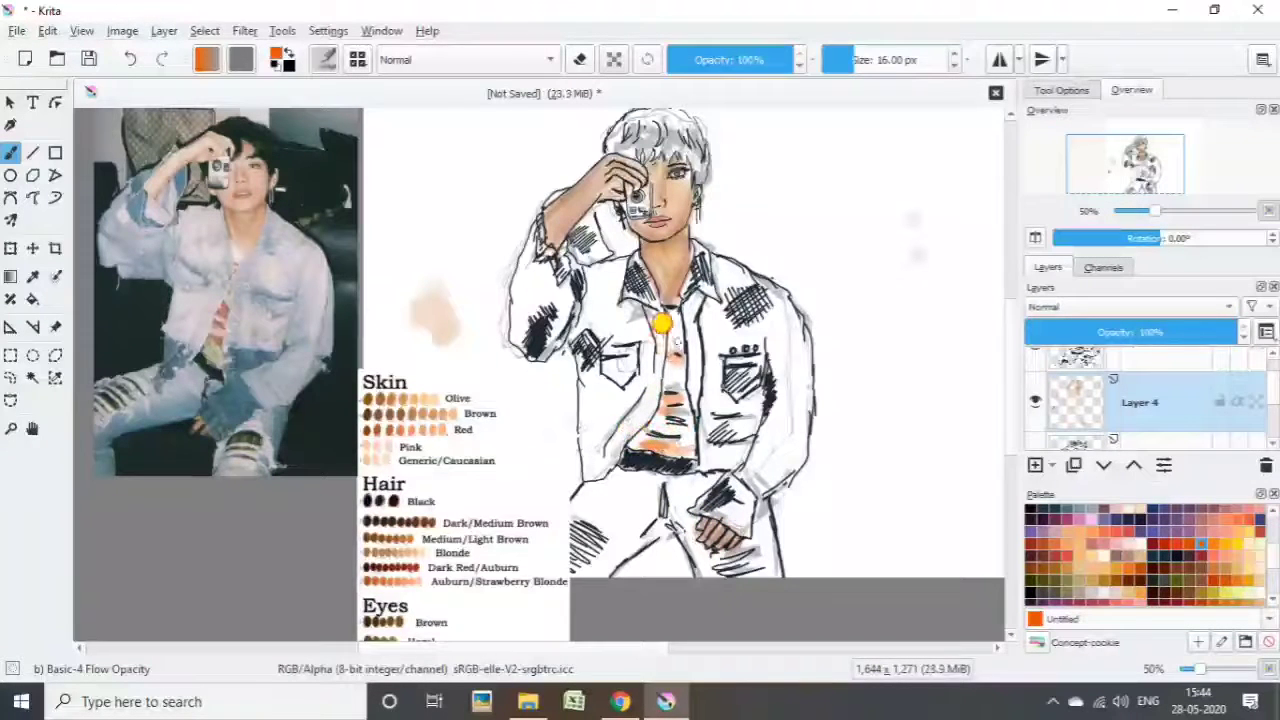
Extend the orange down the shirt, then choose slate blue-grey and a 41 px brush.
drag(662, 323, 661, 378)
click(1031, 531)
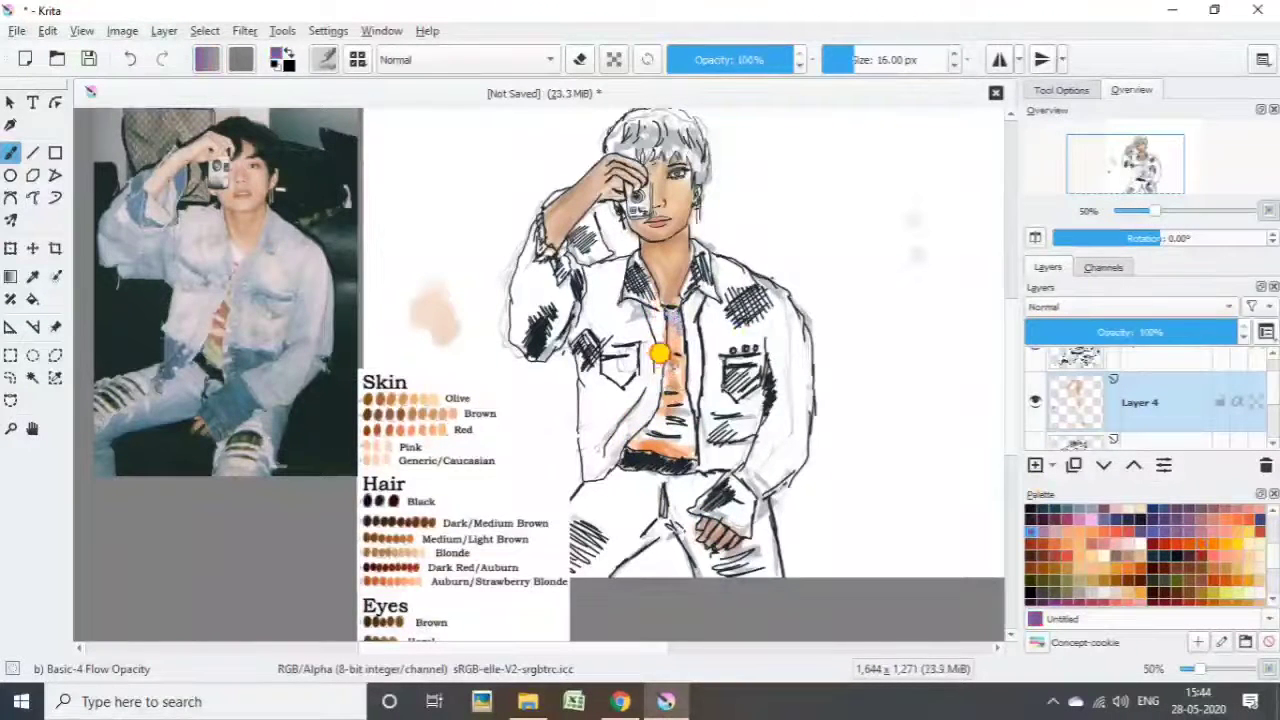
click(1177, 580)
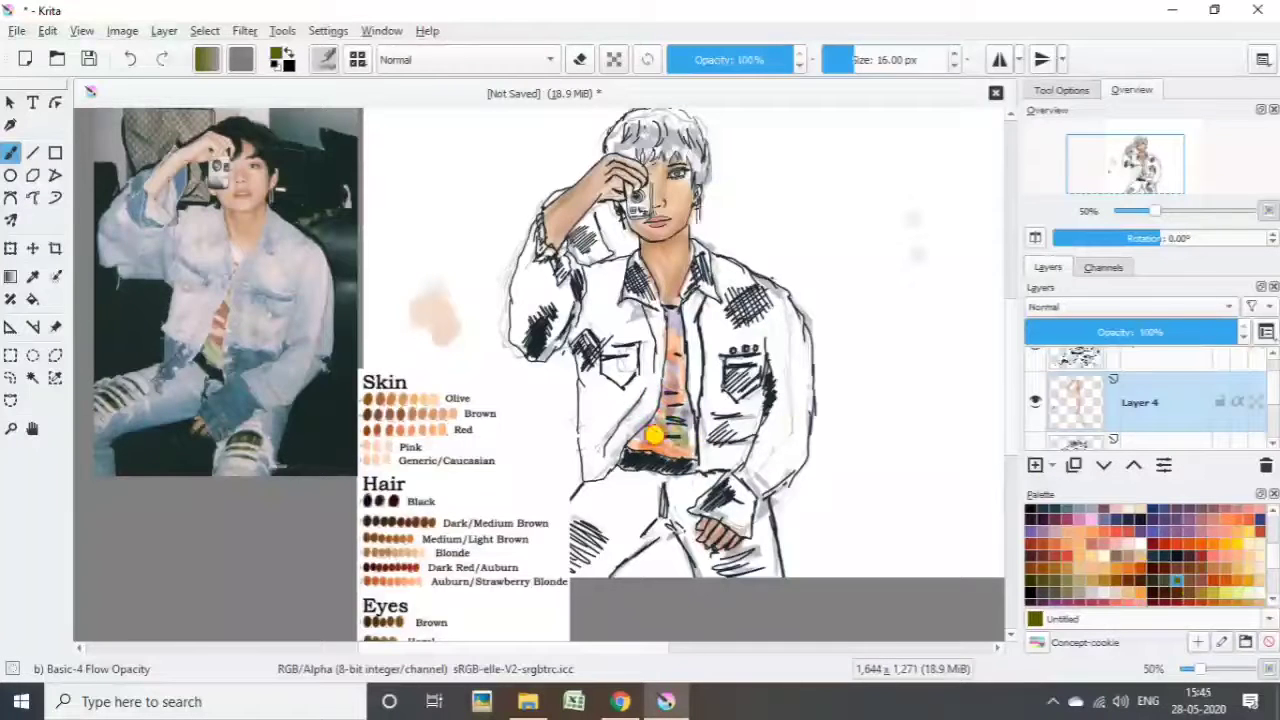
click(1065, 514)
key(bracketright)
key(bracketright)
key(bracketright)
Paint slate blue-grey over the jacket sides, sleeves, chest, collar and lower jacket, then select Blender Blur.
mouse_move(620, 262)
mouse_down()
mouse_move(571, 380)
mouse_move(621, 257)
mouse_move(623, 400)
mouse_move(580, 460)
mouse_move(606, 371)
mouse_move(574, 420)
mouse_move(508, 306)
mouse_move(551, 197)
mouse_move(509, 329)
mouse_up()
key(bracketright)
key(bracketright)
mouse_move(690, 300)
mouse_down()
mouse_move(714, 303)
mouse_move(738, 283)
mouse_move(778, 340)
mouse_move(763, 391)
mouse_move(694, 486)
mouse_move(770, 445)
mouse_move(689, 434)
mouse_move(560, 491)
mouse_move(623, 523)
mouse_move(640, 480)
mouse_up()
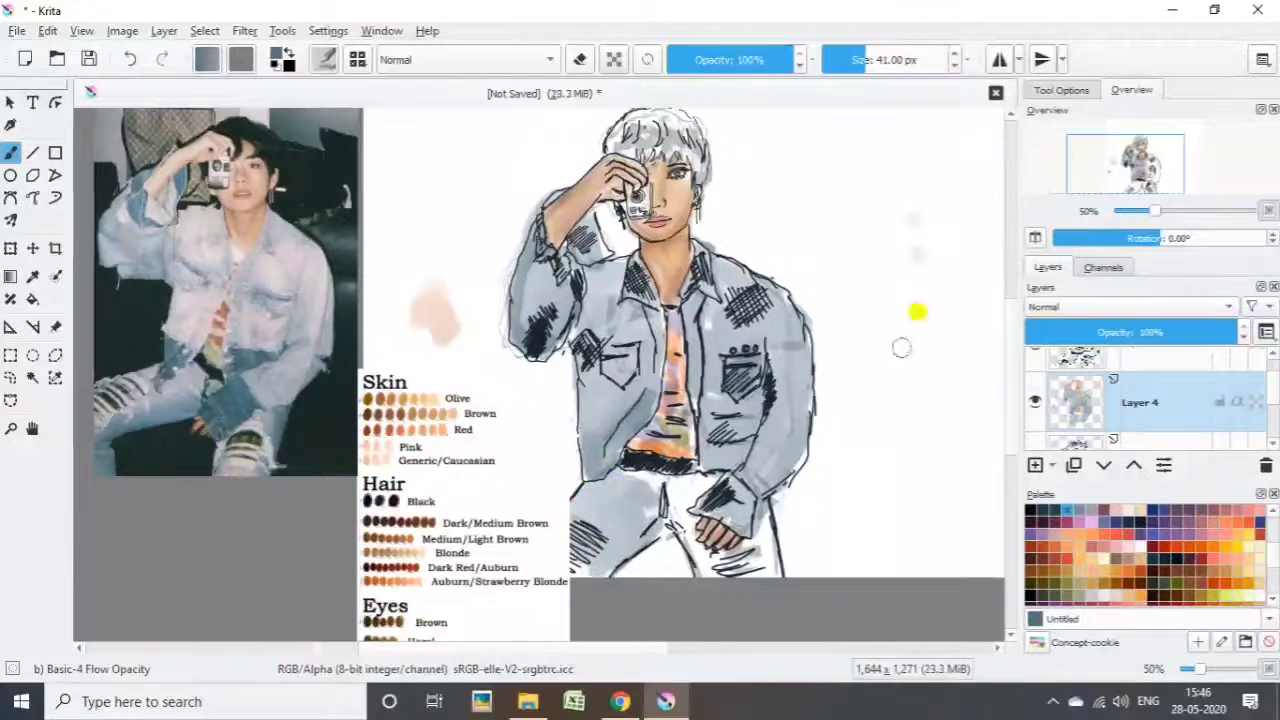
drag(901, 347, 953, 317)
mouse_move(680, 443)
mouse_down()
mouse_move(734, 437)
mouse_move(762, 512)
mouse_move(600, 491)
mouse_move(657, 457)
mouse_move(643, 457)
mouse_up()
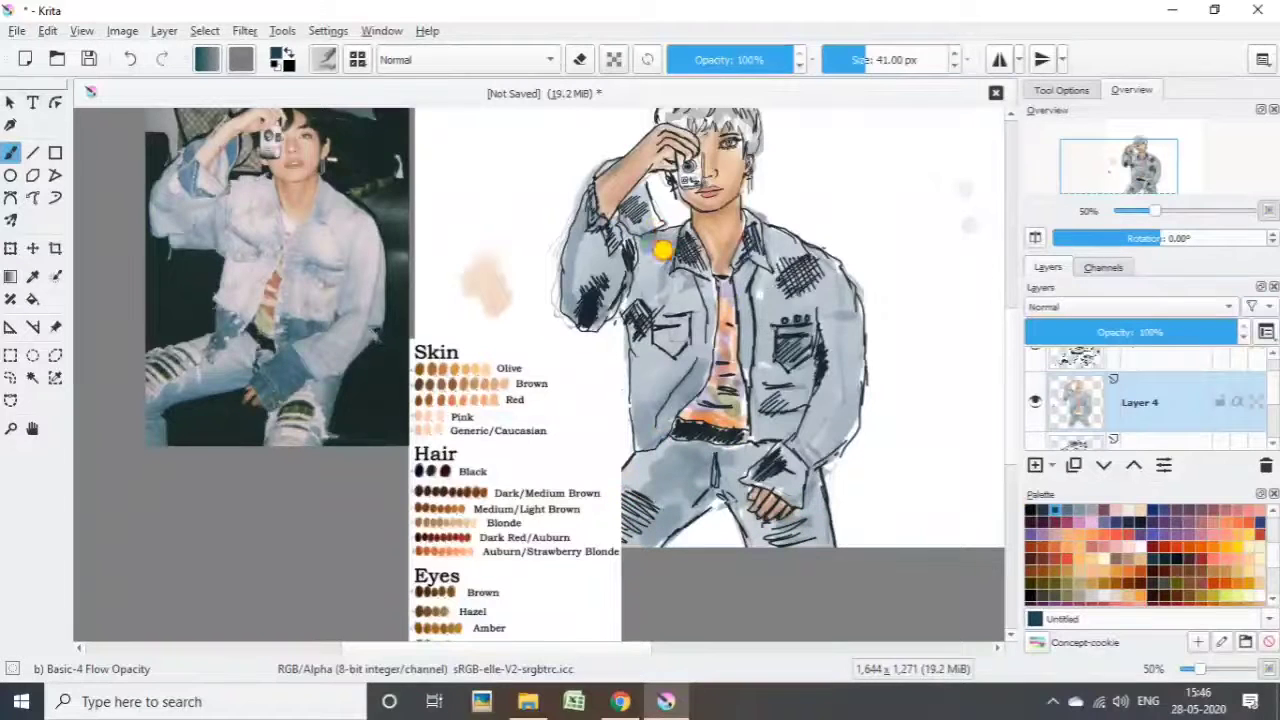
mouse_move(663, 250)
mouse_down()
mouse_move(740, 330)
mouse_move(609, 297)
mouse_move(650, 430)
mouse_move(762, 236)
mouse_move(831, 406)
mouse_move(629, 446)
mouse_move(731, 486)
mouse_move(760, 436)
mouse_up()
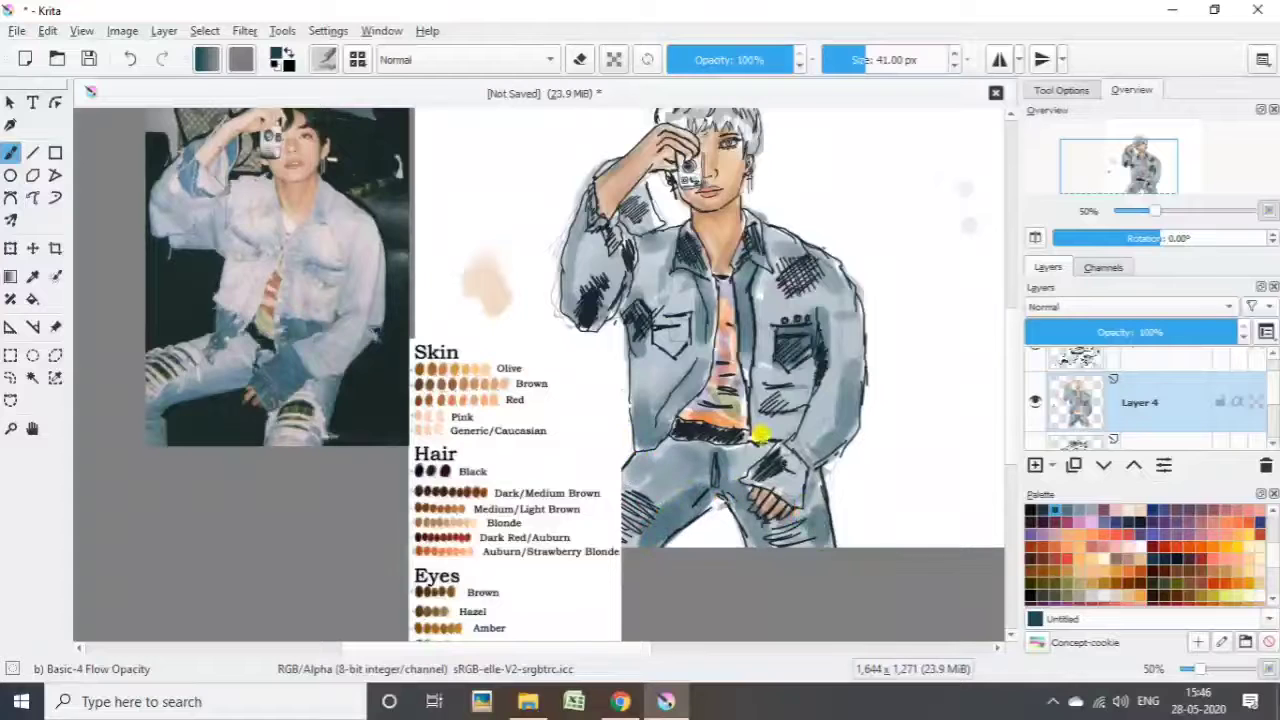
mouse_move(590, 230)
mouse_down()
mouse_move(571, 297)
mouse_move(633, 203)
mouse_move(643, 373)
mouse_move(675, 461)
mouse_move(810, 490)
mouse_up()
click(325, 59)
key(slash)
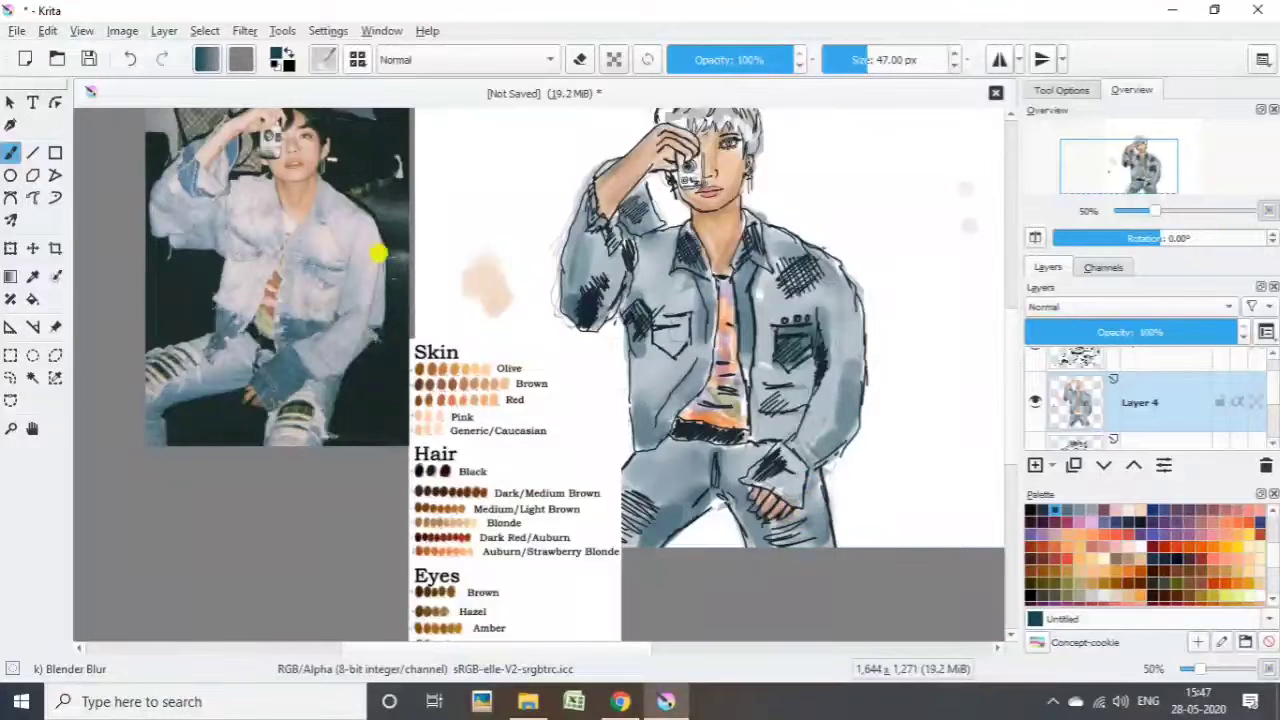
Return to the flow-opacity brush in black and darken the top of the hair.
click(1040, 537)
key(F5)
key(F6)
click(683, 147)
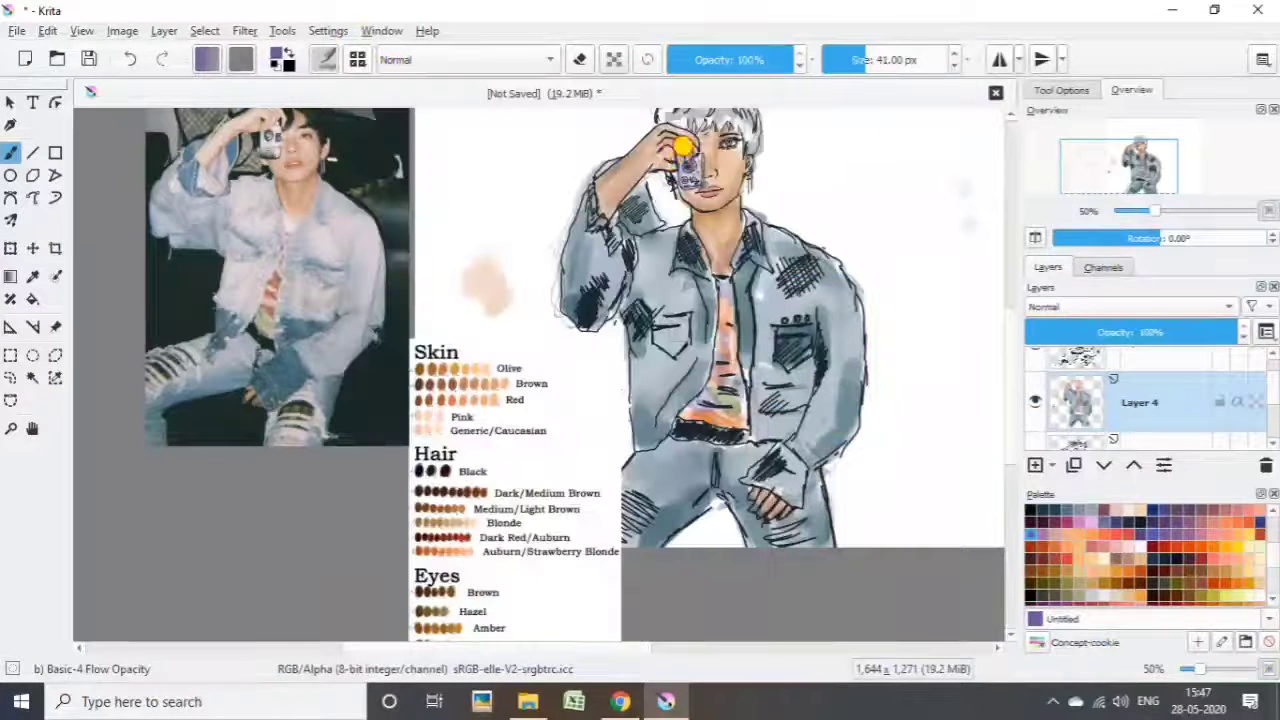
key(d)
key(bracketleft)
key(bracketleft)
key(bracketleft)
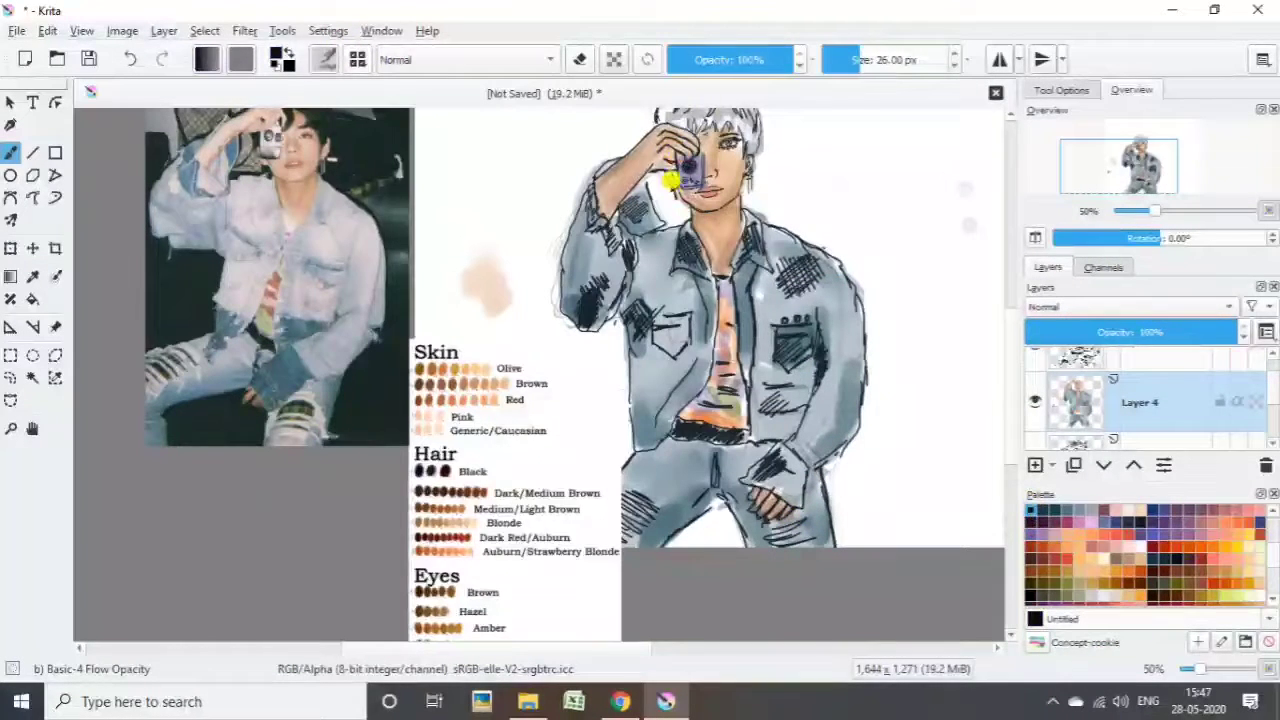
scroll(1006, 345, up, 2)
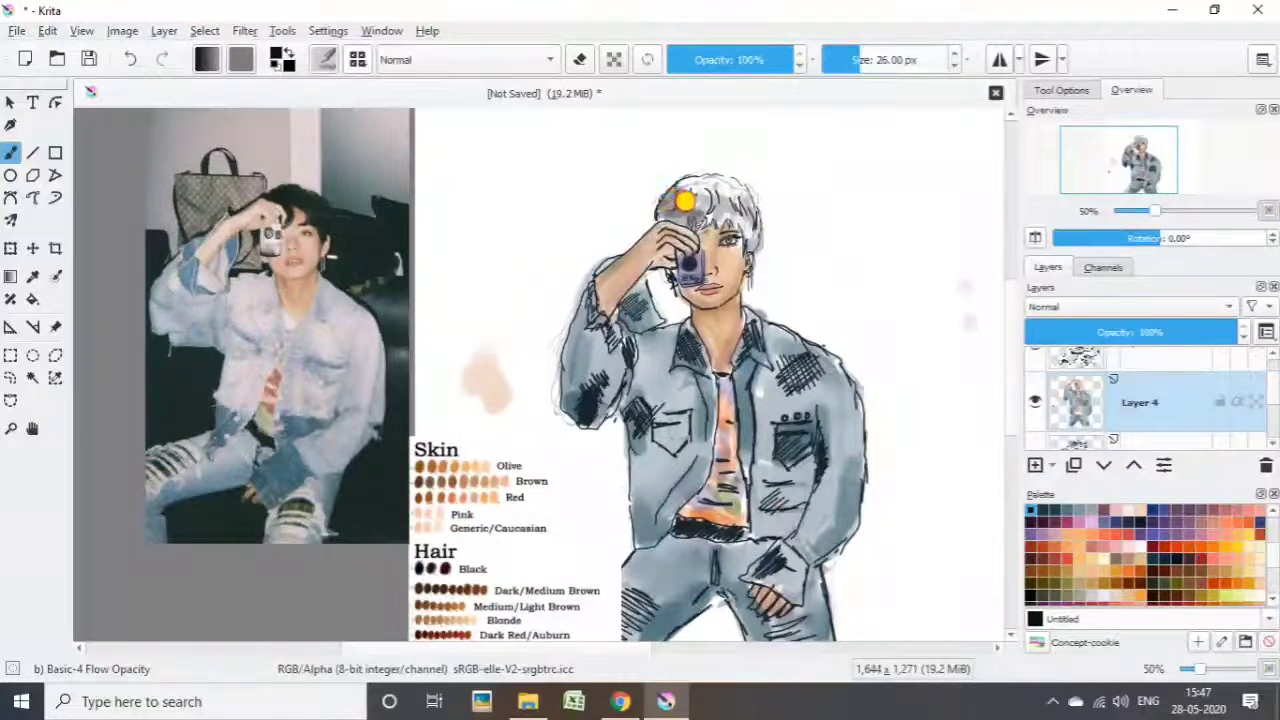
mouse_move(729, 194)
mouse_down()
mouse_move(703, 181)
mouse_move(733, 206)
mouse_up()
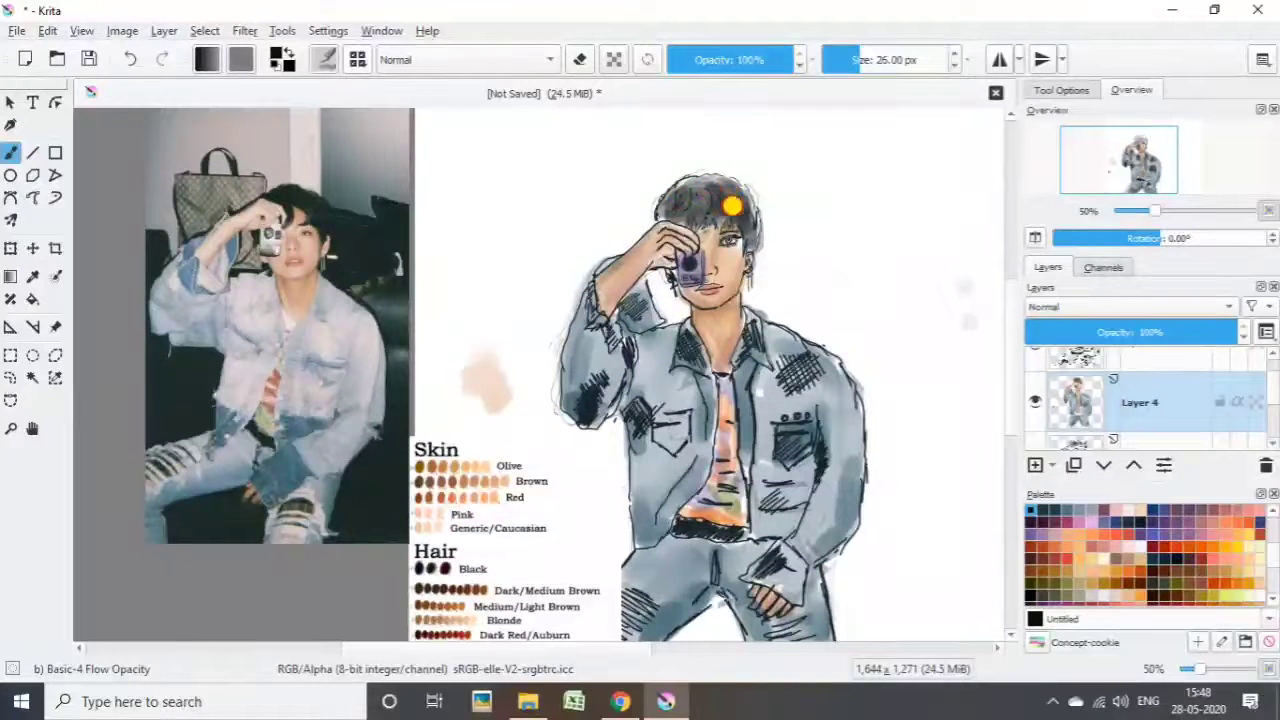
Fade the sketch layer, Layer 2, almost invisible and reselect Layer 4.
click(1128, 510)
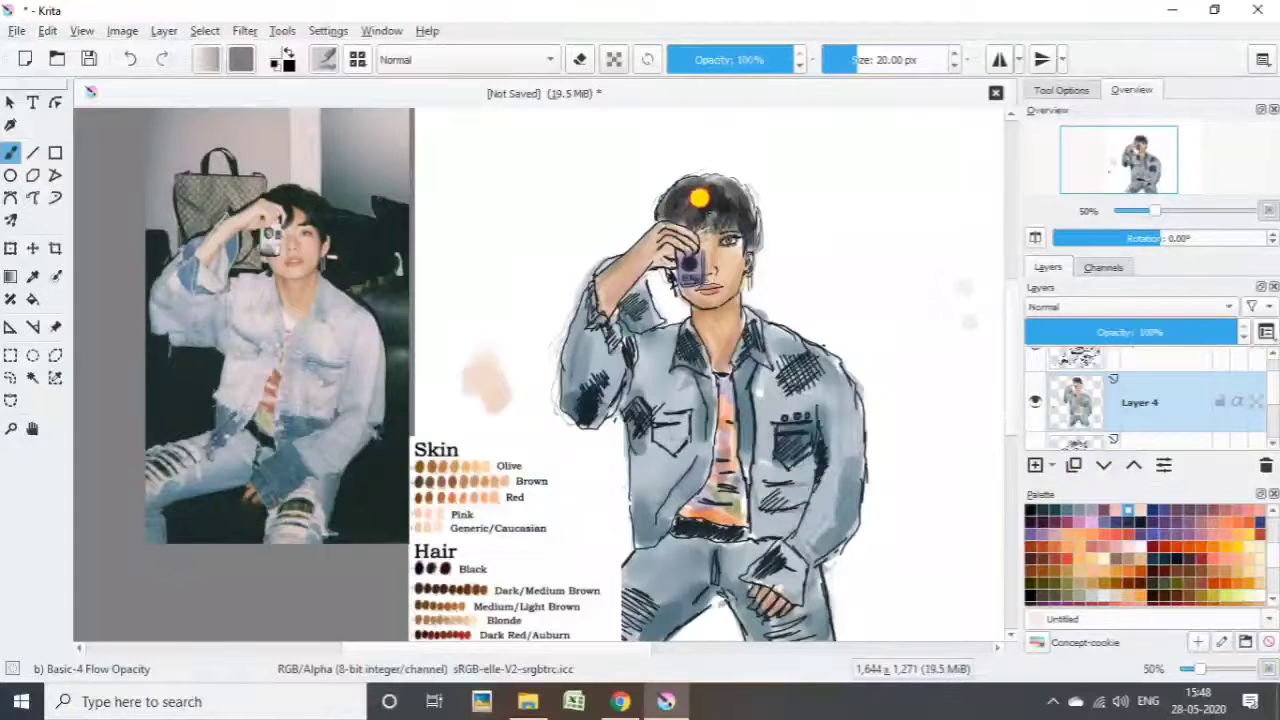
scroll(1070, 440, down, 1)
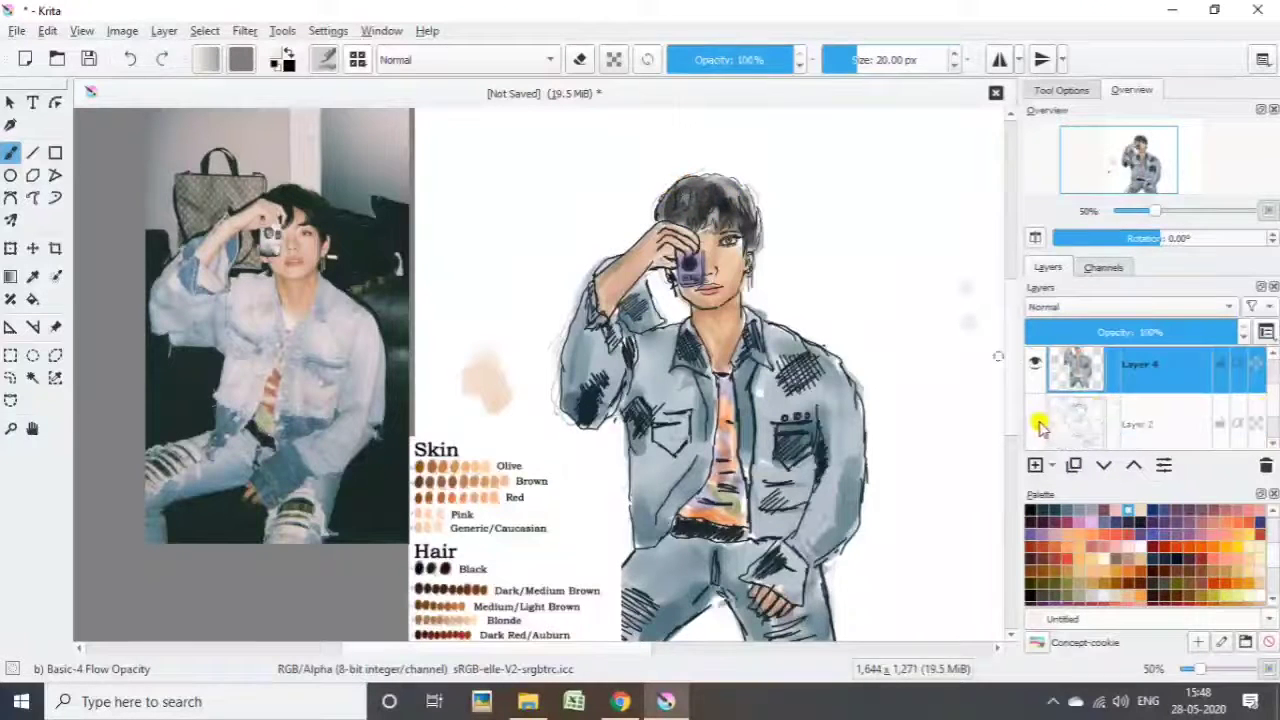
click(1134, 420)
drag(1134, 332, 1018, 340)
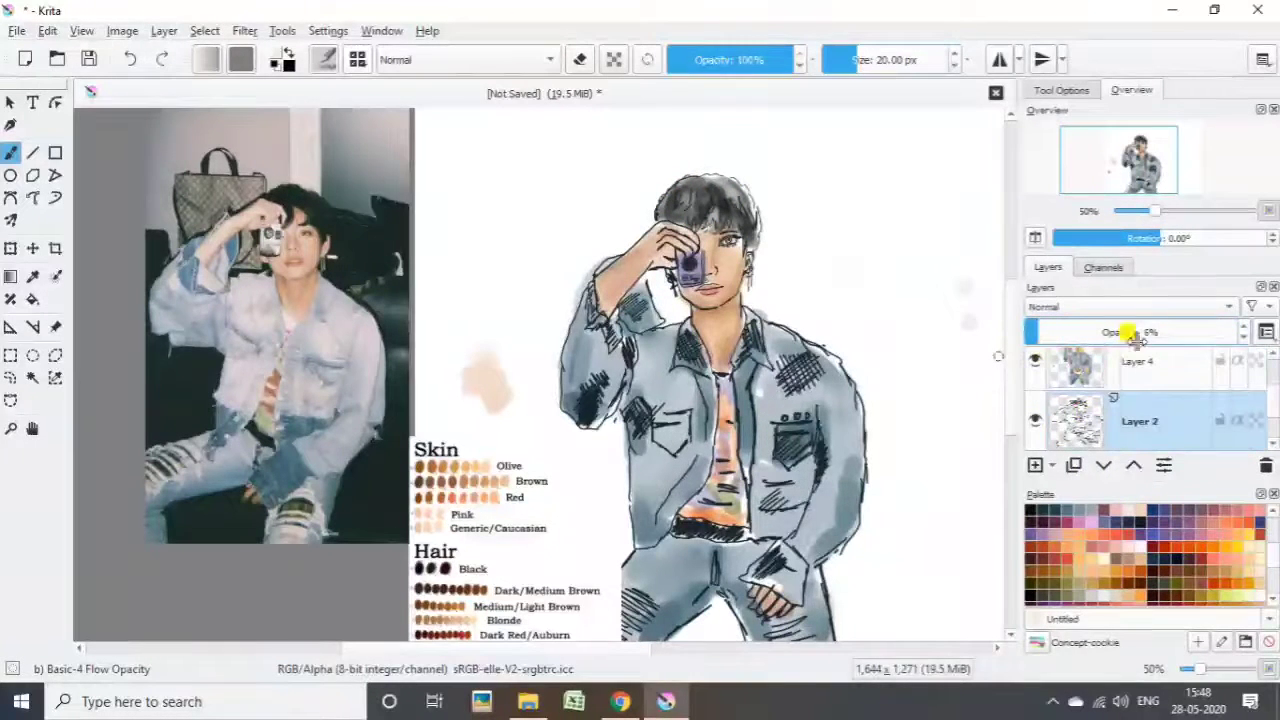
scroll(1140, 400, up, 1)
click(1140, 402)
With a larger Sketching-2 Chrome brush, hatch the jacket sleeve and fill in the hair dark.
click(325, 59)
click(492, 410)
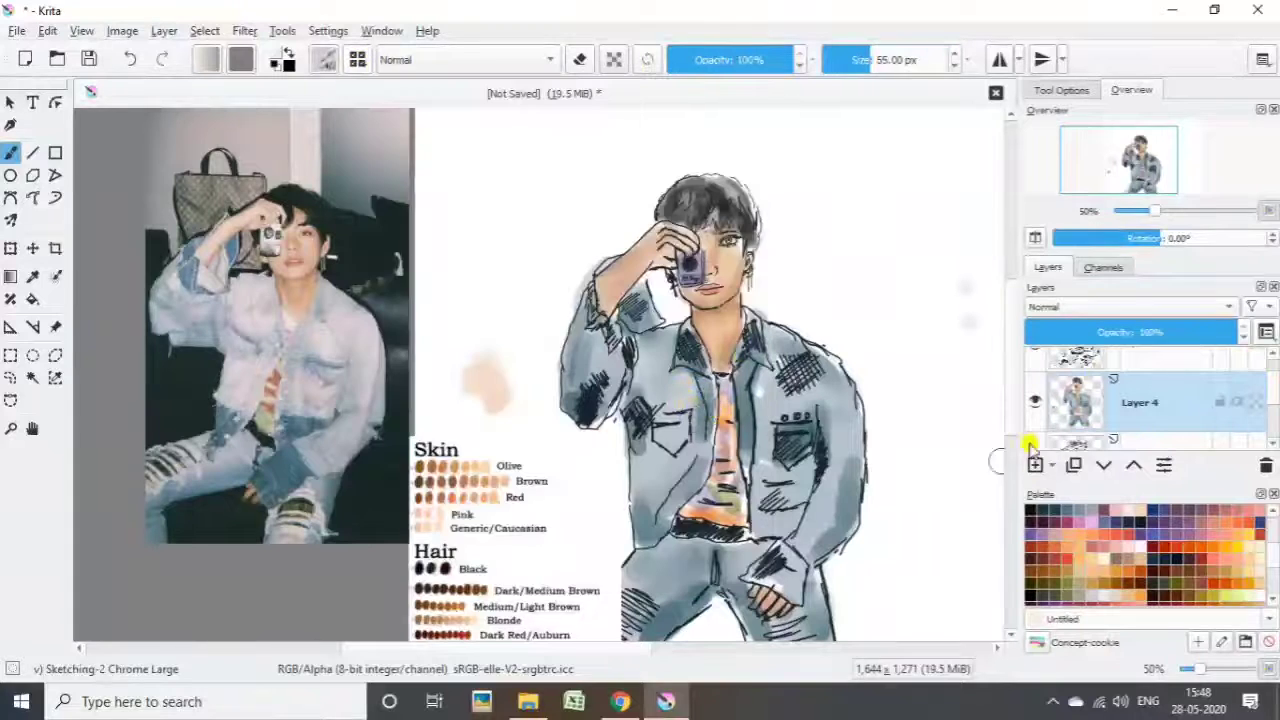
click(1055, 510)
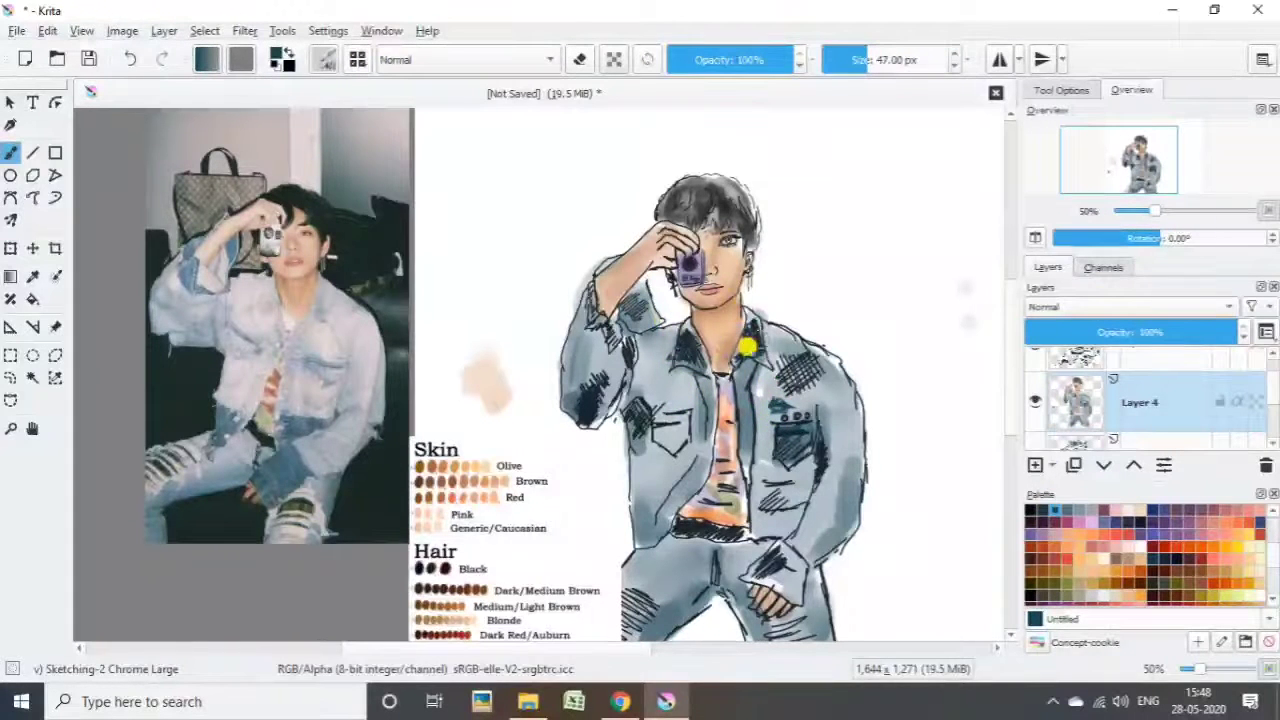
drag(587, 385, 627, 345)
drag(684, 182, 726, 210)
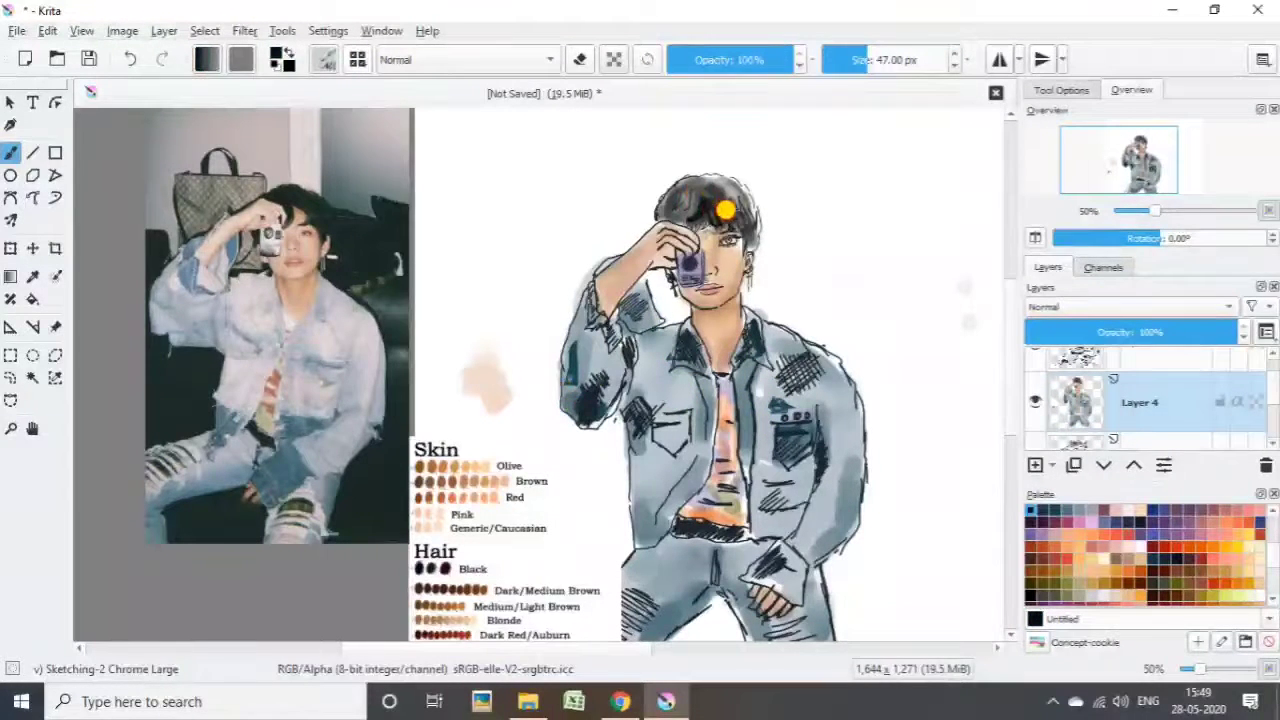
mouse_move(661, 175)
mouse_down()
mouse_move(676, 201)
mouse_move(737, 197)
mouse_move(646, 203)
mouse_move(687, 199)
mouse_up()
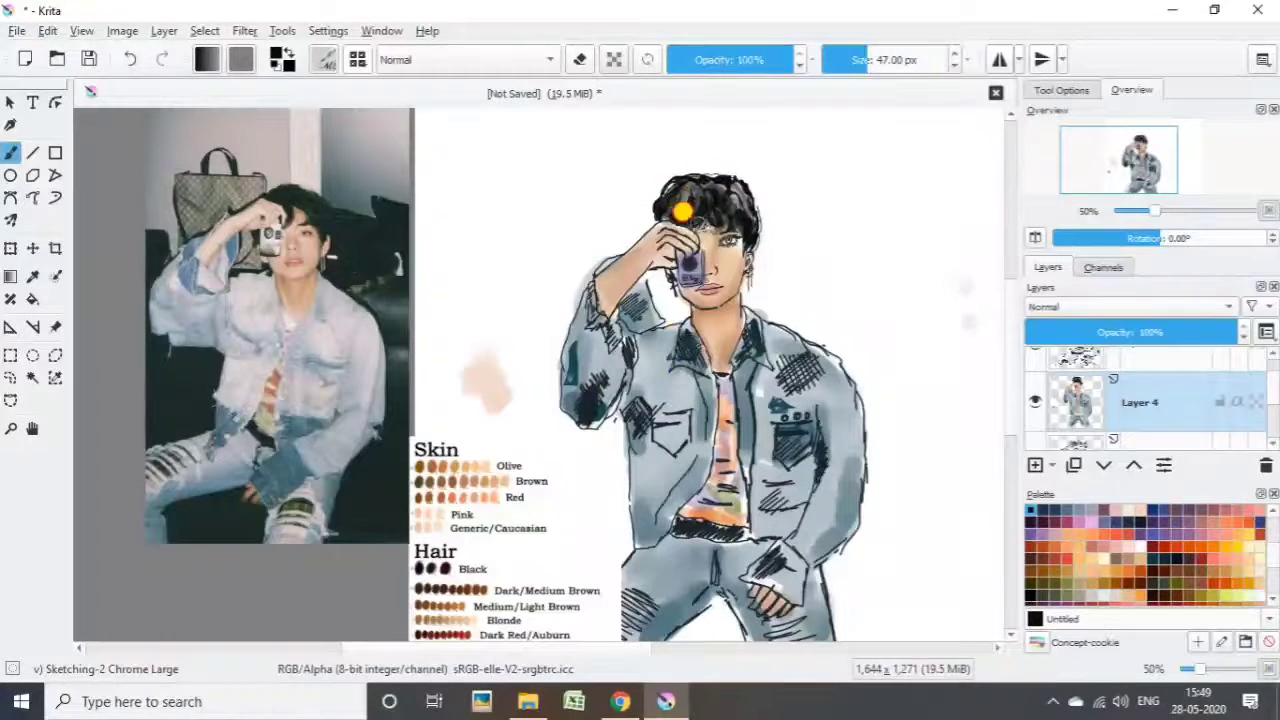
Zoom in on the eye and thicken the upper eyelash line with a 7 px brush.
scroll(845, 316, up, 2)
scroll(760, 300, up, 1)
scroll(700, 260, up, 2)
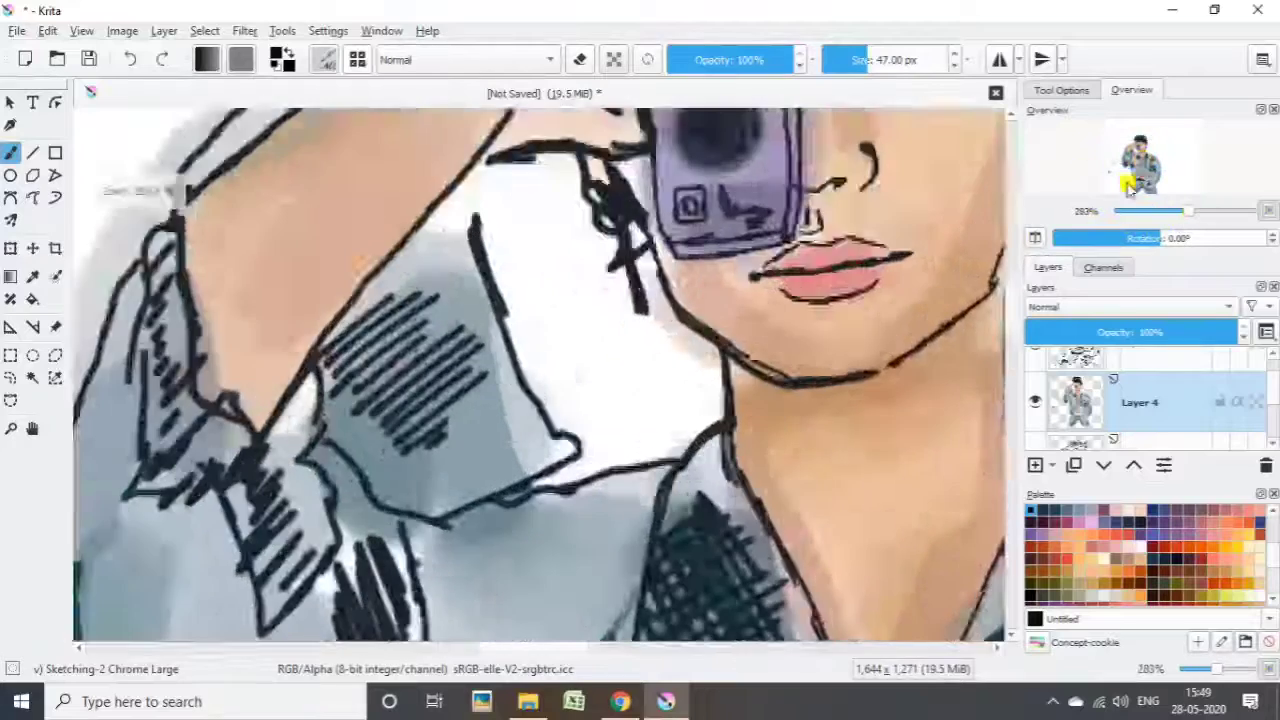
scroll(432, 374, down, 1)
scroll(432, 374, up, 1)
key(bracketleft)
key(bracketleft)
key(bracketleft)
key(bracketleft)
key(bracketleft)
key(bracketleft)
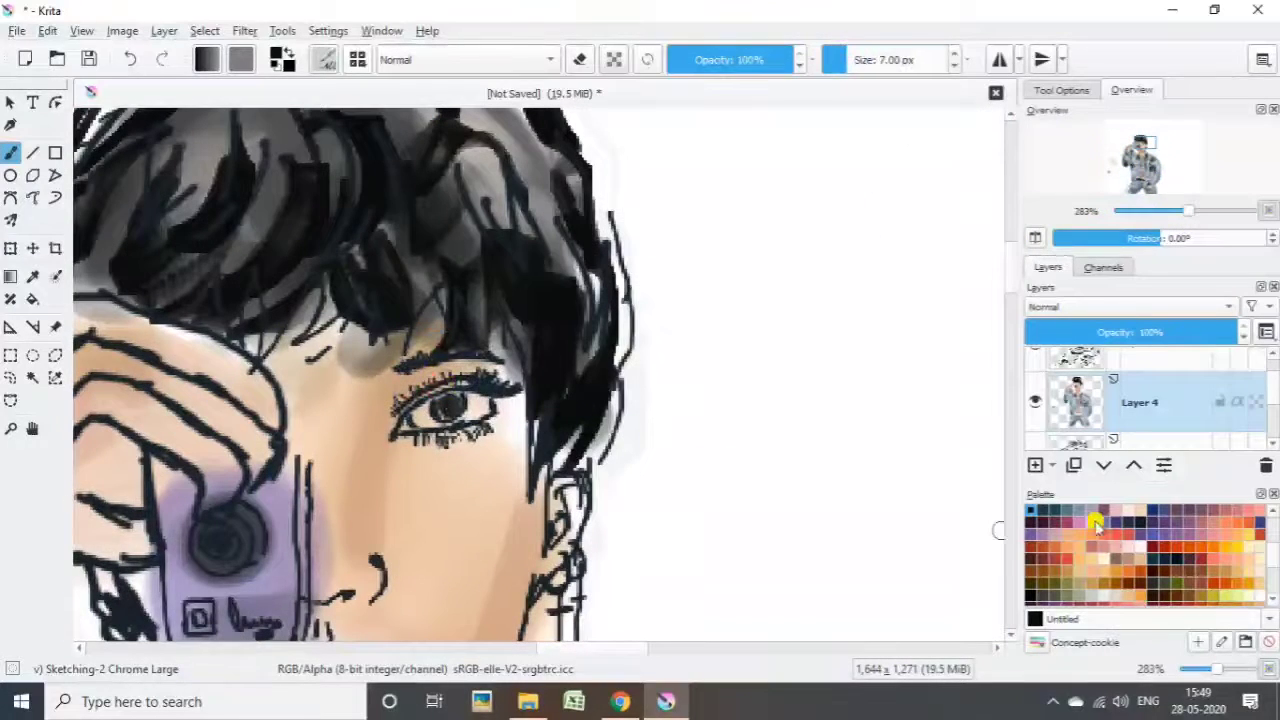
mouse_move(380, 417)
mouse_down()
mouse_move(471, 374)
mouse_move(583, 389)
mouse_move(433, 384)
mouse_up()
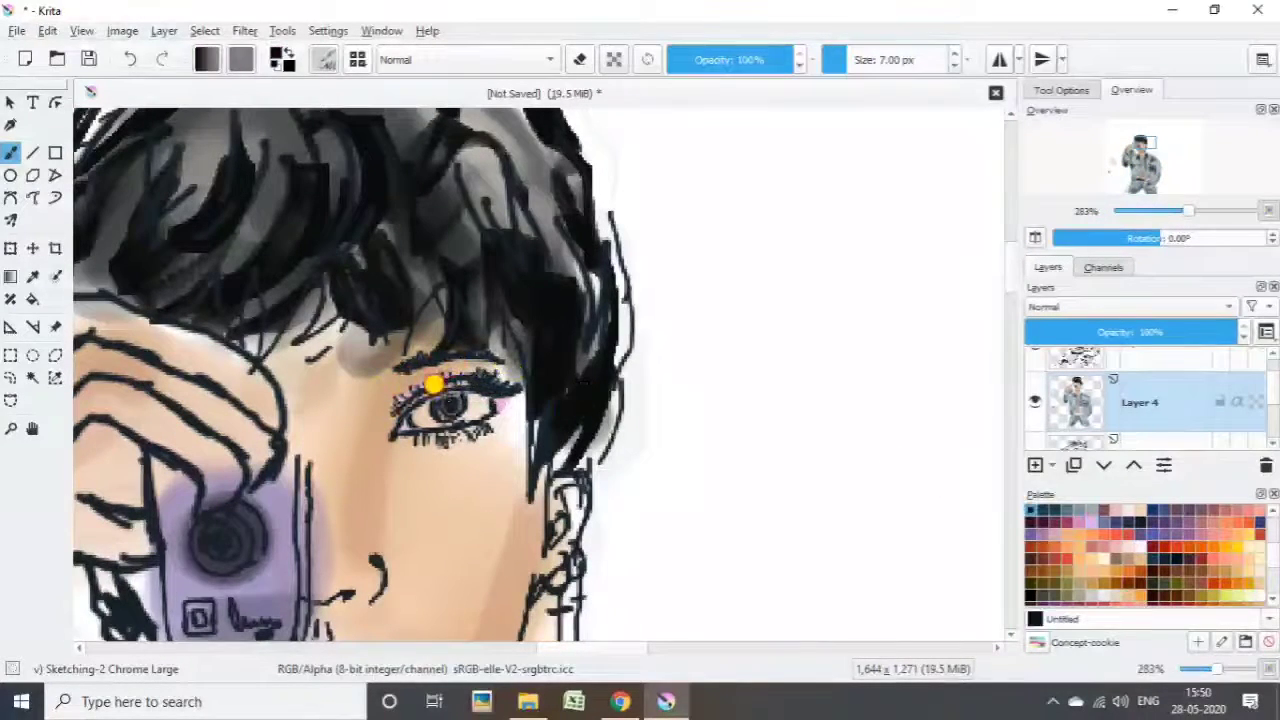
Shrink the colour-chart reference image and move it to the bottom of the canvas.
click(1128, 510)
key(bracketleft)
drag(1188, 211, 1160, 211)
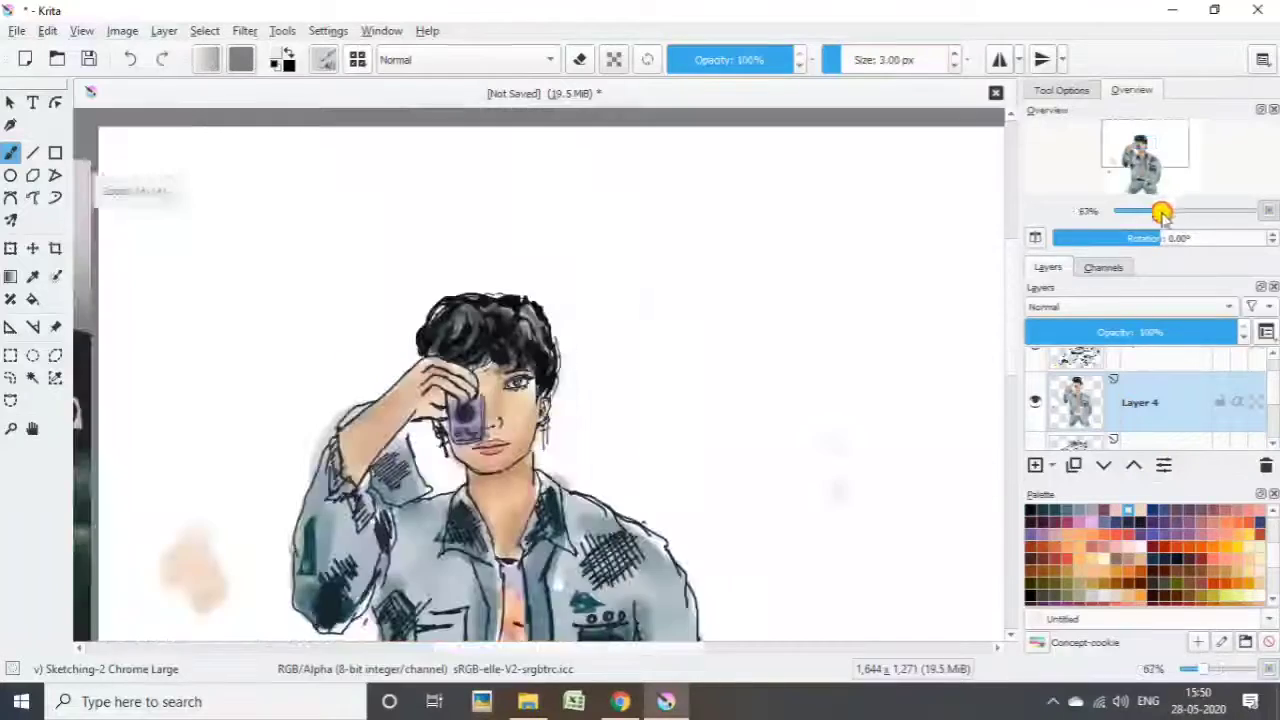
scroll(1000, 374, down, 5)
scroll(1000, 374, down, 3)
click(32, 275)
click(55, 327)
mouse_move(300, 355)
mouse_down()
mouse_move(329, 374)
mouse_move(737, 371)
mouse_up()
drag(600, 329, 668, 601)
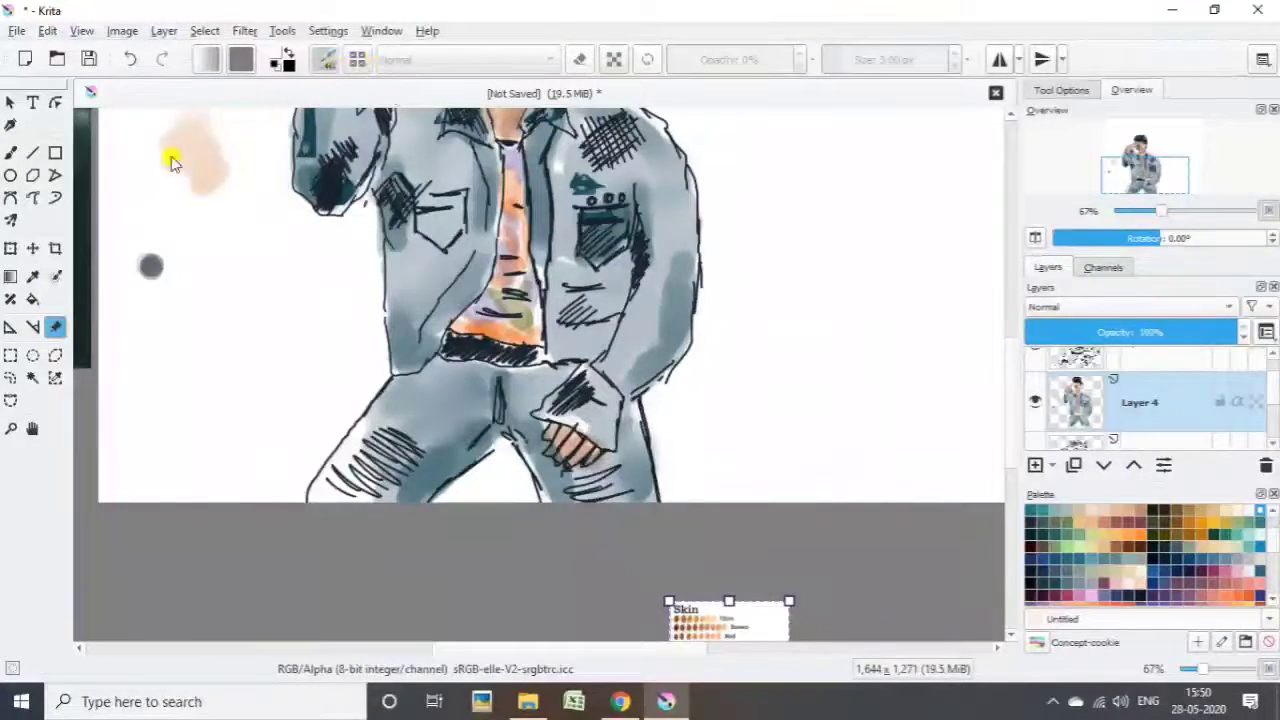
With Basic-4 Flow Opacity at 28 px, add light blue and pale highlights to jeans and sleeve.
key(b)
click(325, 59)
click(491, 405)
mouse_move(345, 470)
mouse_down()
mouse_move(337, 429)
mouse_move(352, 408)
mouse_move(377, 480)
mouse_move(395, 430)
mouse_move(425, 420)
mouse_up()
click(1092, 512)
drag(560, 500, 620, 455)
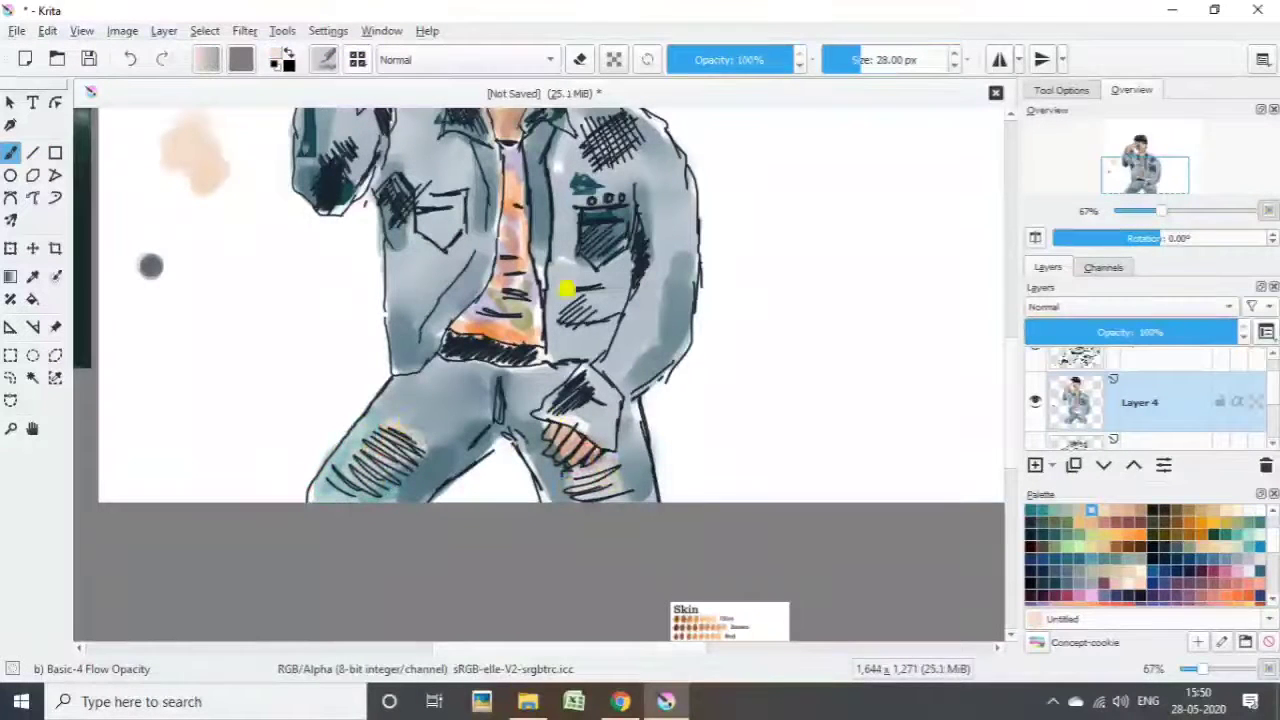
drag(660, 300, 665, 362)
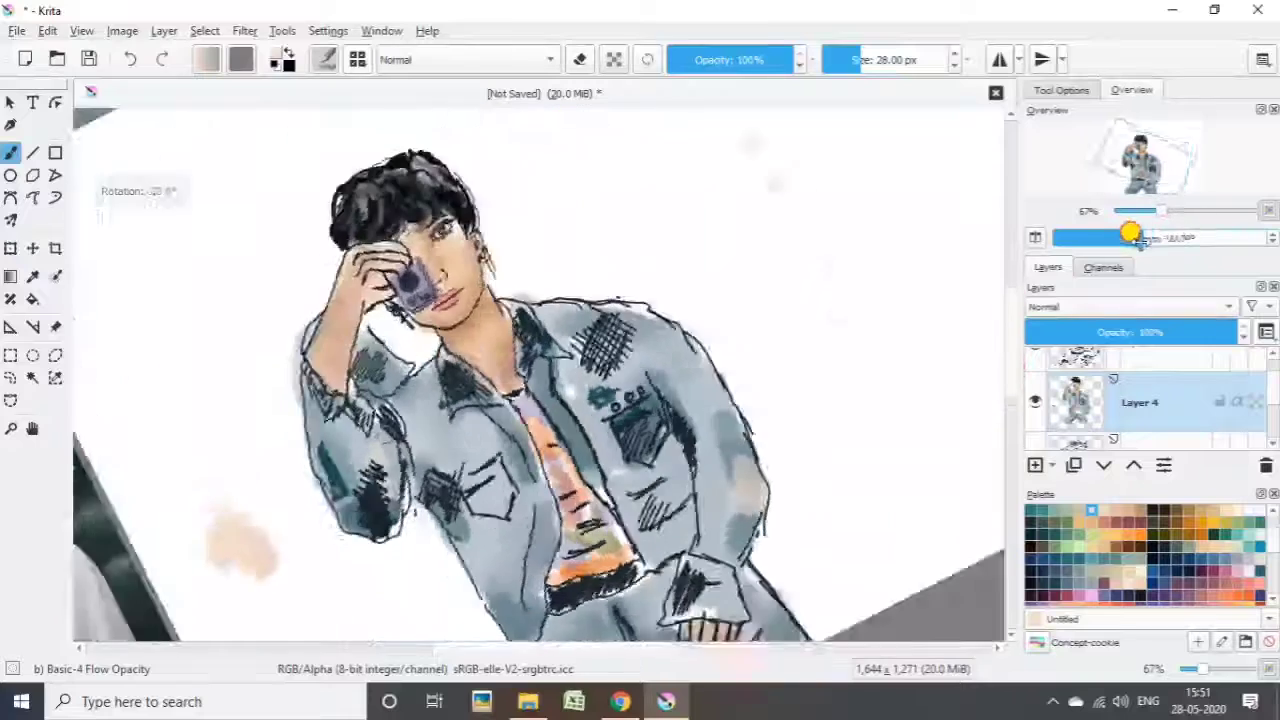
drag(1160, 211, 1146, 211)
Add Layer 5 and shade the background with a dark 600 px Airbrush Soft.
click(1035, 465)
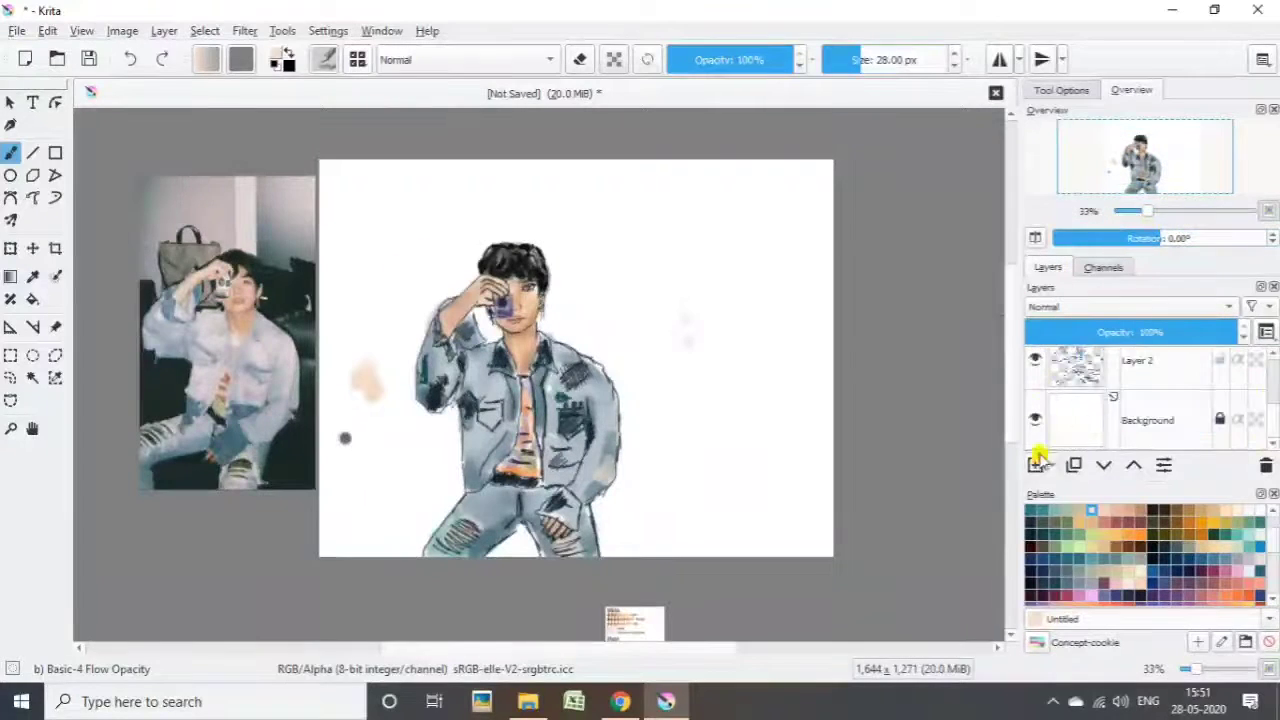
click(324, 59)
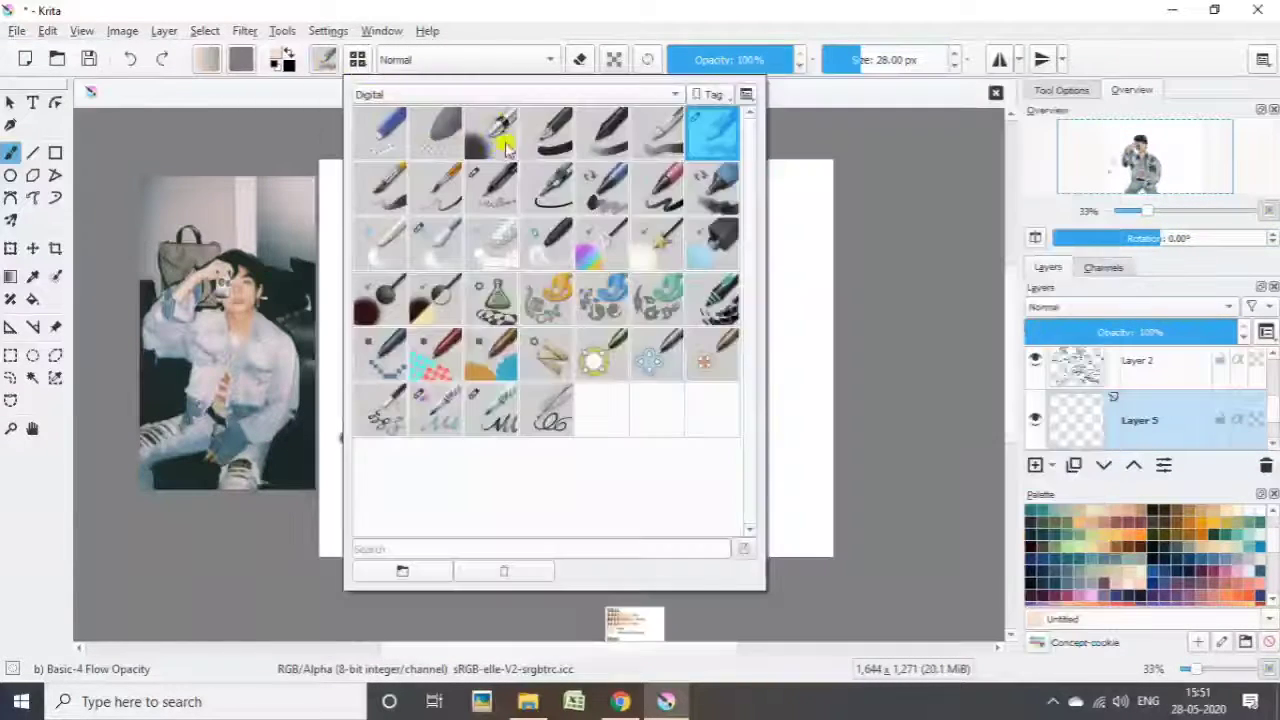
click(489, 129)
click(1140, 510)
mouse_move(700, 250)
mouse_down()
mouse_move(434, 223)
mouse_move(611, 486)
mouse_move(717, 240)
mouse_move(360, 204)
mouse_move(349, 437)
mouse_move(757, 286)
mouse_move(760, 480)
mouse_up()
scroll(1057, 403, down, 1)
Hide the colour and line-art layers and spread broad grey strokes with a 342 px Basic-4 brush.
click(1057, 403)
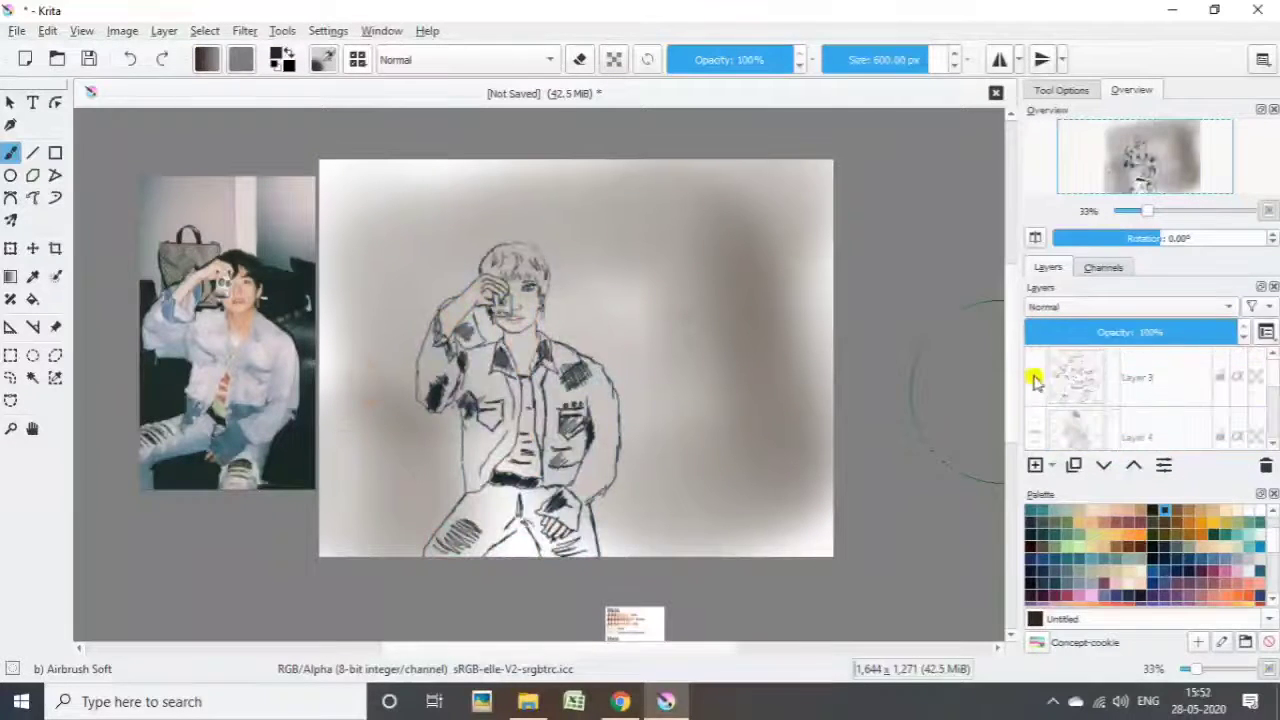
click(1140, 385)
click(324, 59)
key(F6)
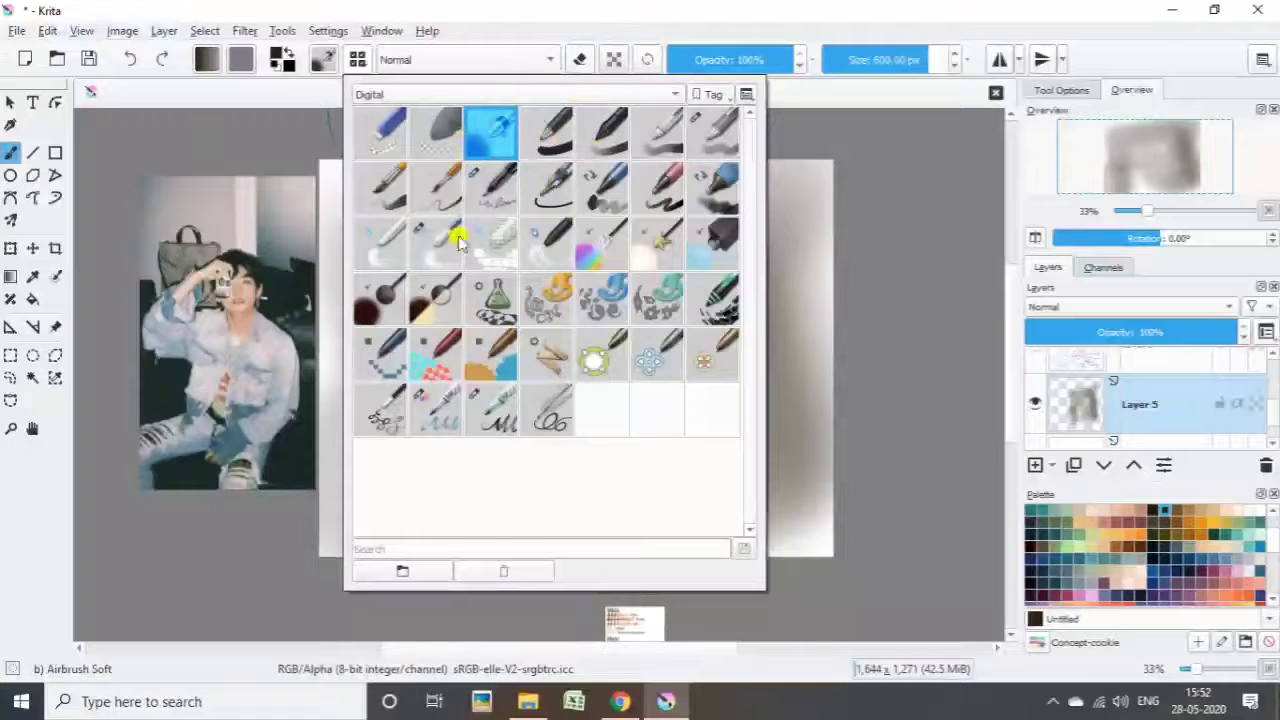
click(712, 130)
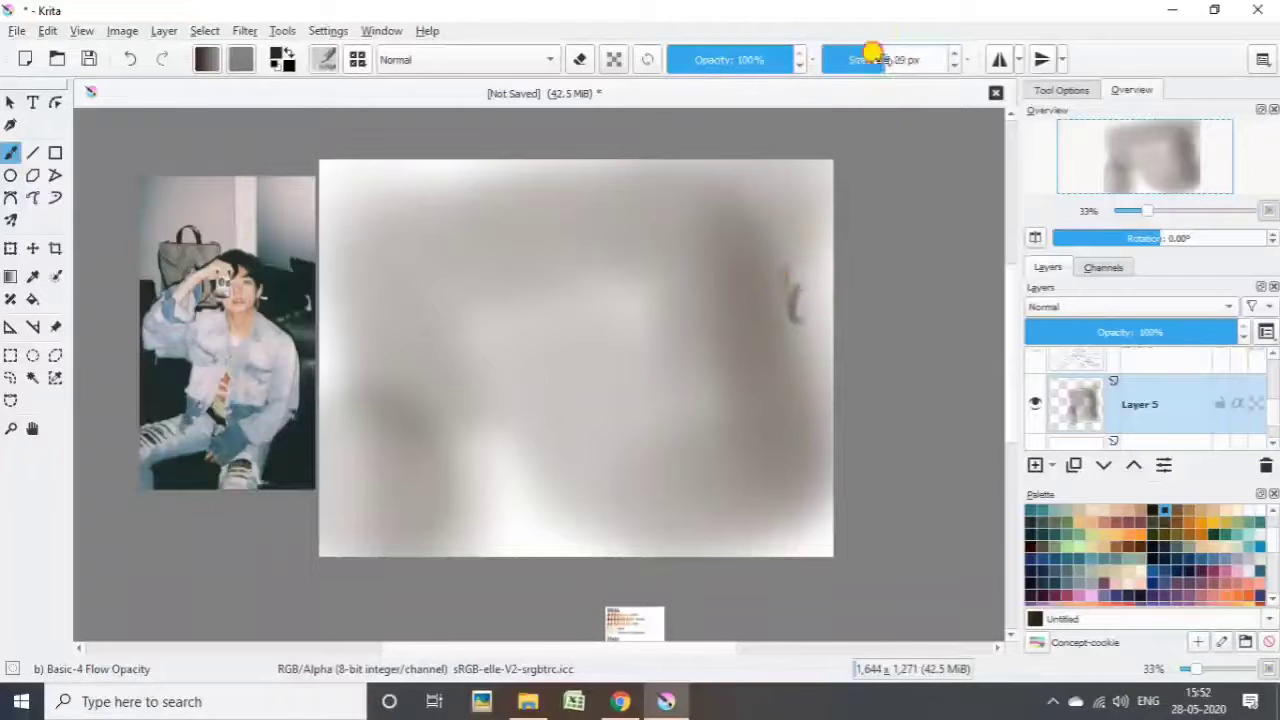
drag(872, 52, 905, 59)
mouse_move(408, 292)
mouse_down()
mouse_move(414, 246)
mouse_move(363, 443)
mouse_move(611, 480)
mouse_move(743, 156)
mouse_move(790, 320)
mouse_up()
drag(457, 266, 313, 218)
Fill the layer with a diagonal yellow-to-red gradient and lower its opacity.
click(10, 276)
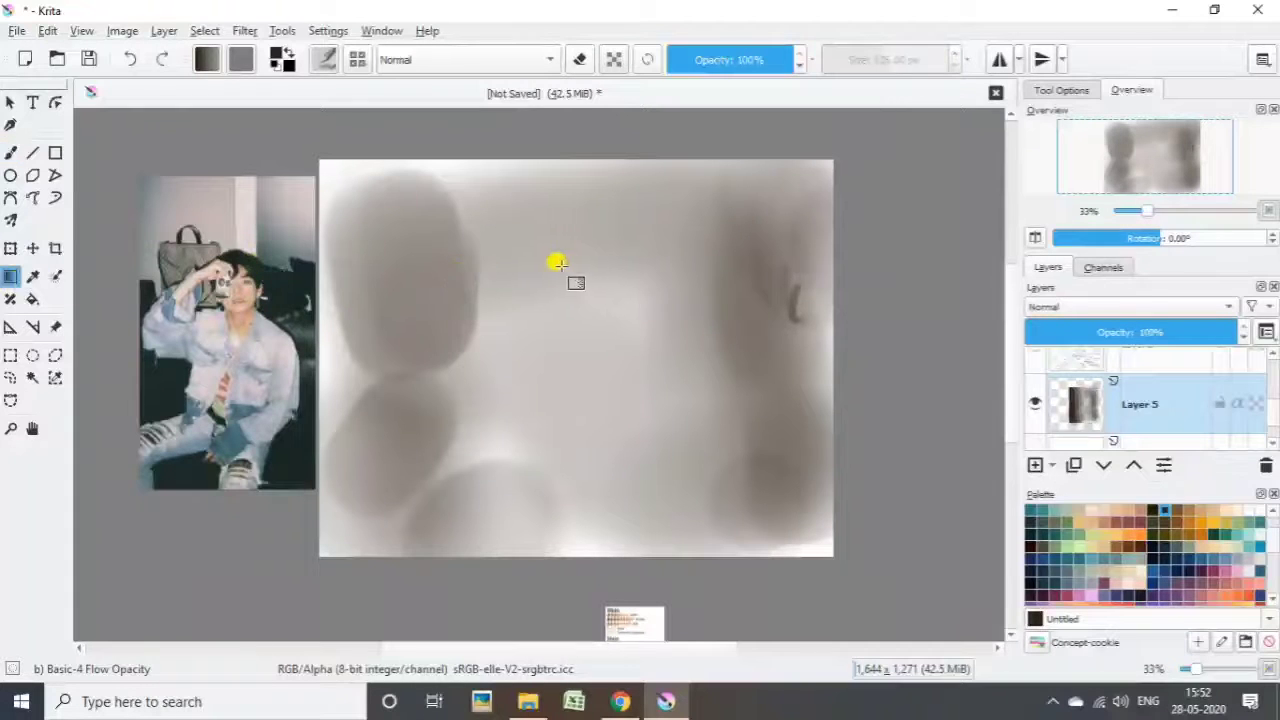
drag(557, 263, 543, 376)
drag(1240, 332, 1080, 332)
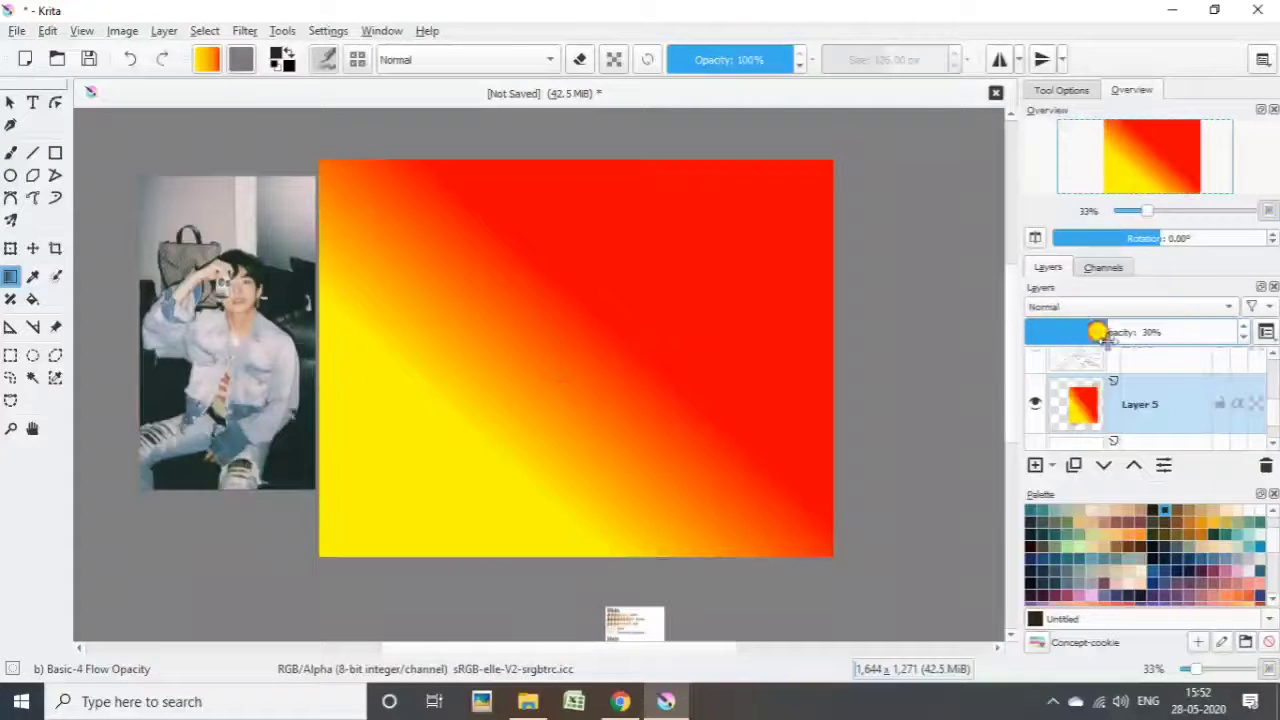
Add Layer 6, select the Charcoal Rock Soft brush, and show the figure layers again.
click(1035, 465)
key(b)
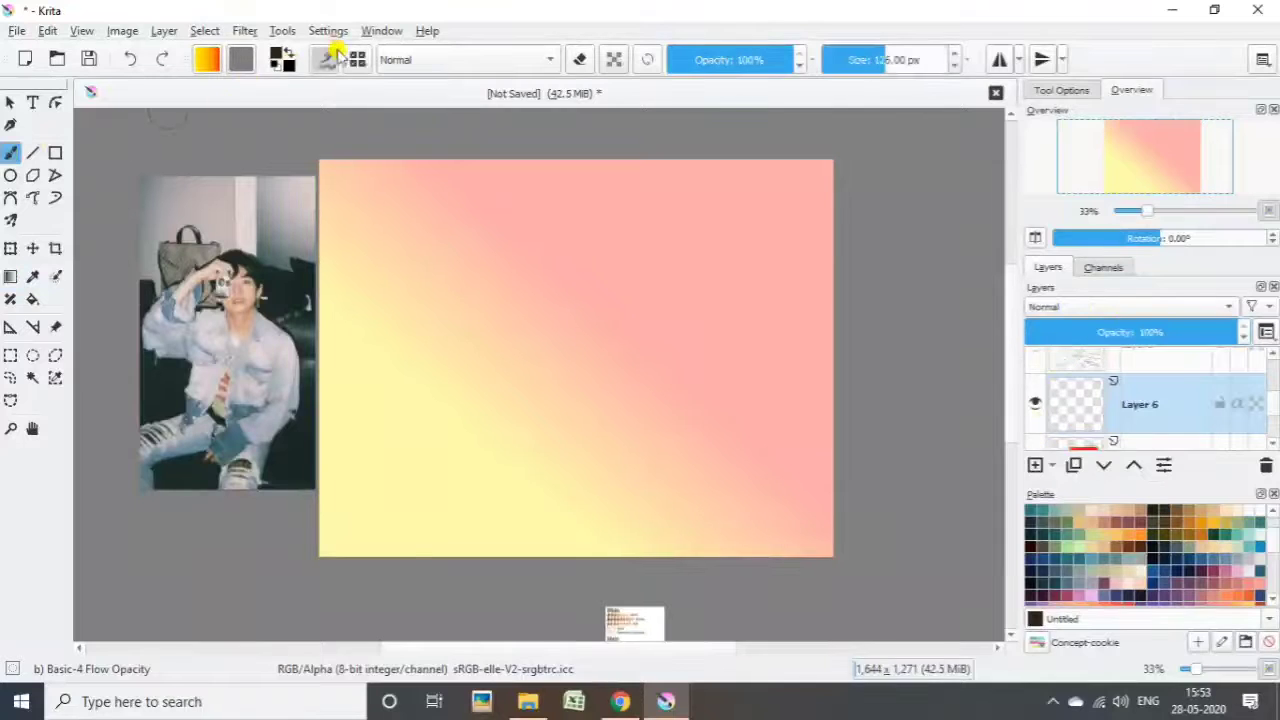
click(324, 59)
click(718, 278)
click(800, 287)
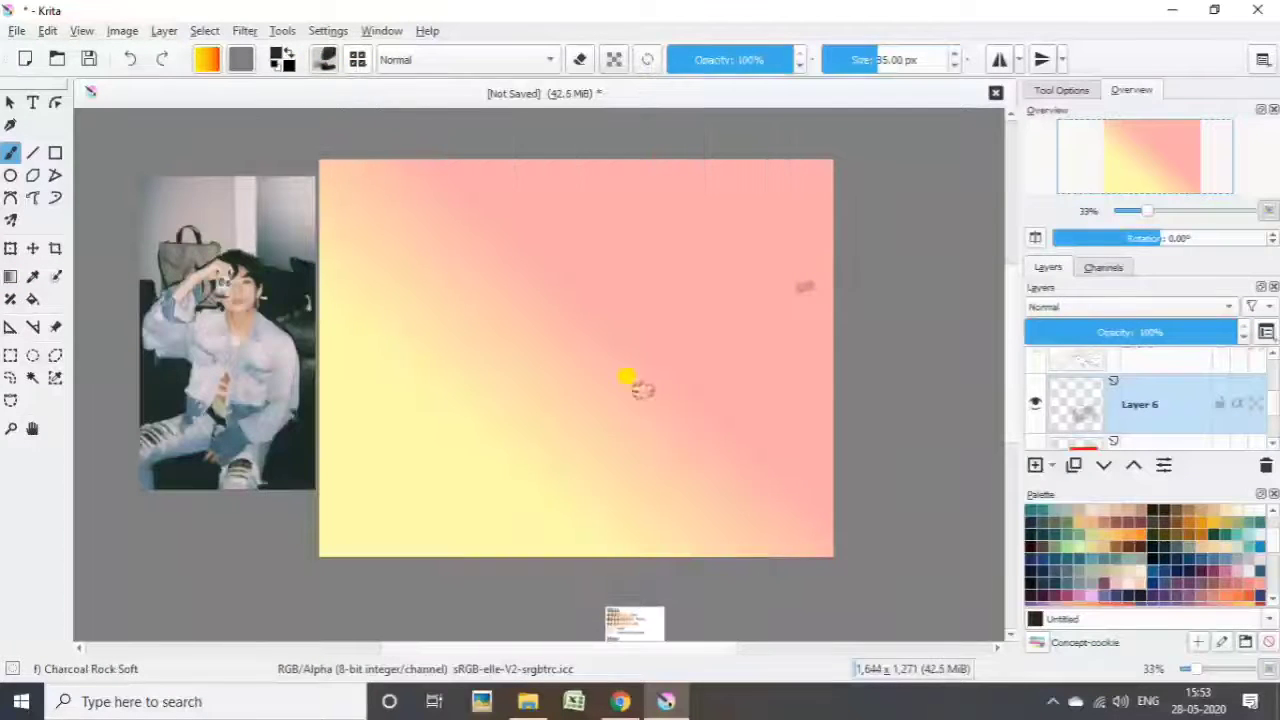
scroll(1150, 400, up, 3)
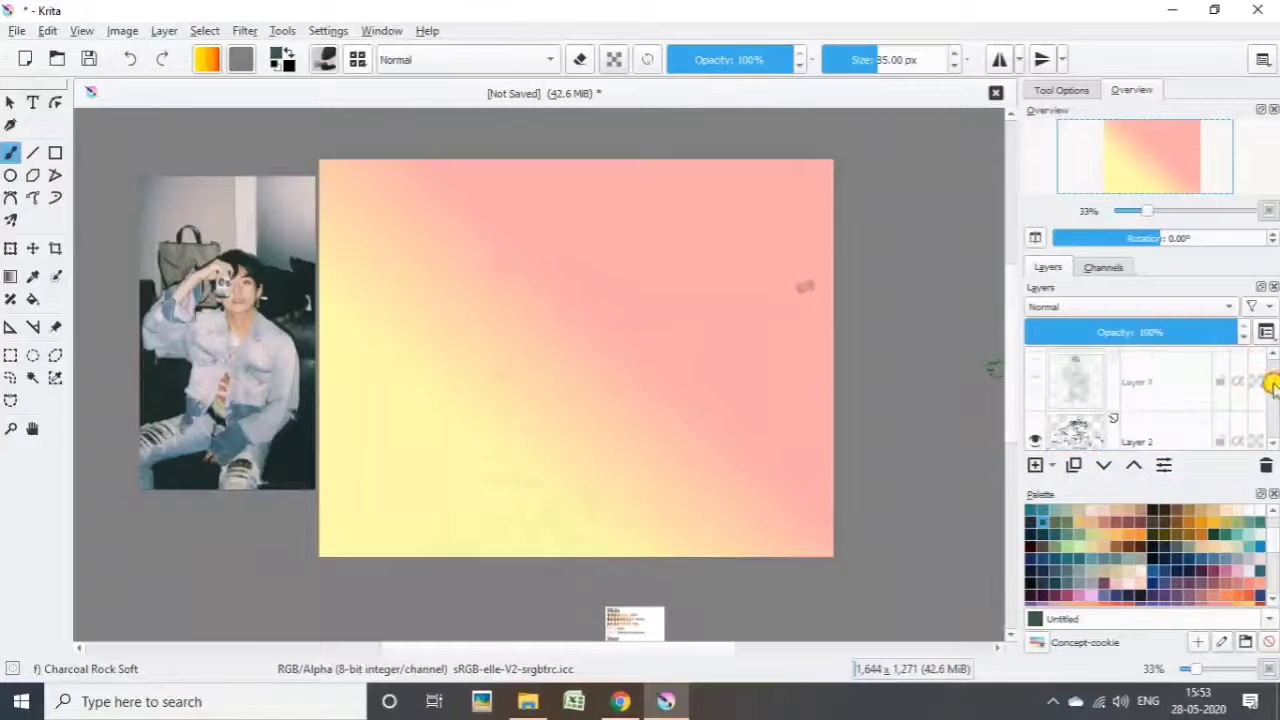
click(1035, 377)
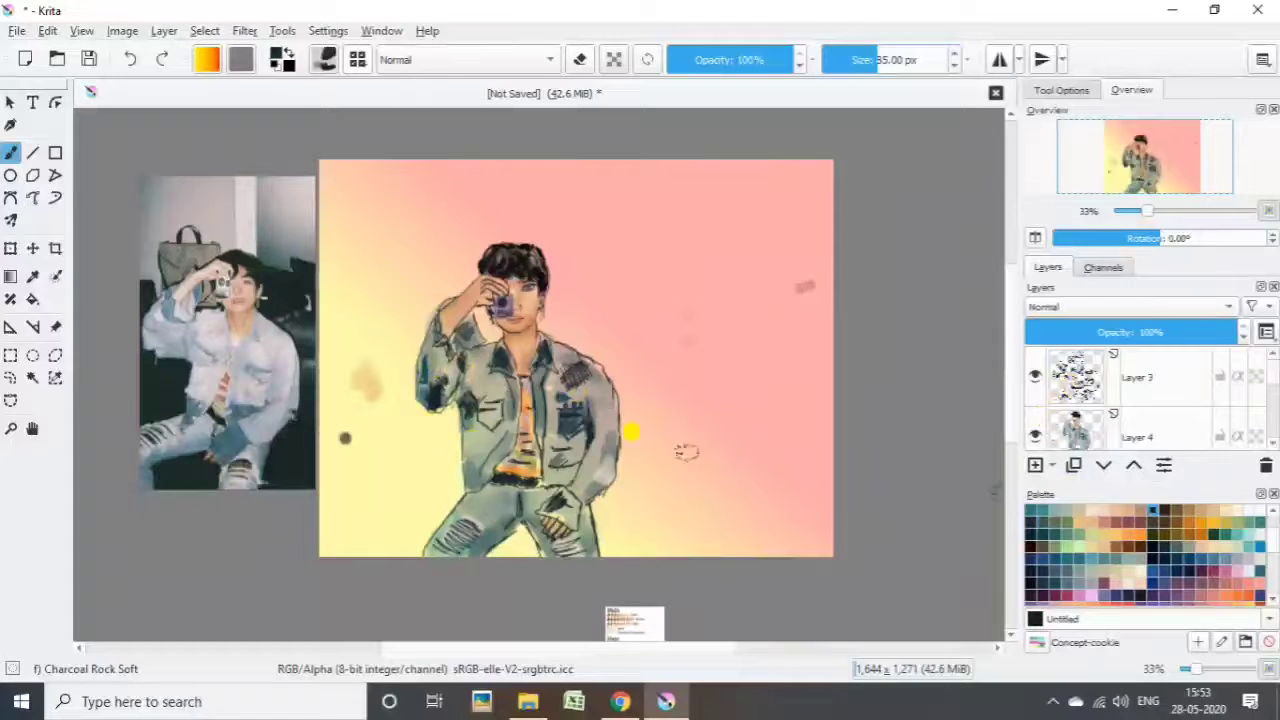
Block in the dark sofa on the left with Charcoal Rock Soft and Basic-1 strokes.
mouse_move(400, 420)
mouse_down()
mouse_move(415, 440)
mouse_move(366, 322)
mouse_move(382, 432)
mouse_move(432, 463)
mouse_move(339, 535)
mouse_move(440, 450)
mouse_up()
scroll(1150, 400, down, 3)
mouse_move(350, 320)
mouse_down()
mouse_move(309, 420)
mouse_move(340, 545)
mouse_up()
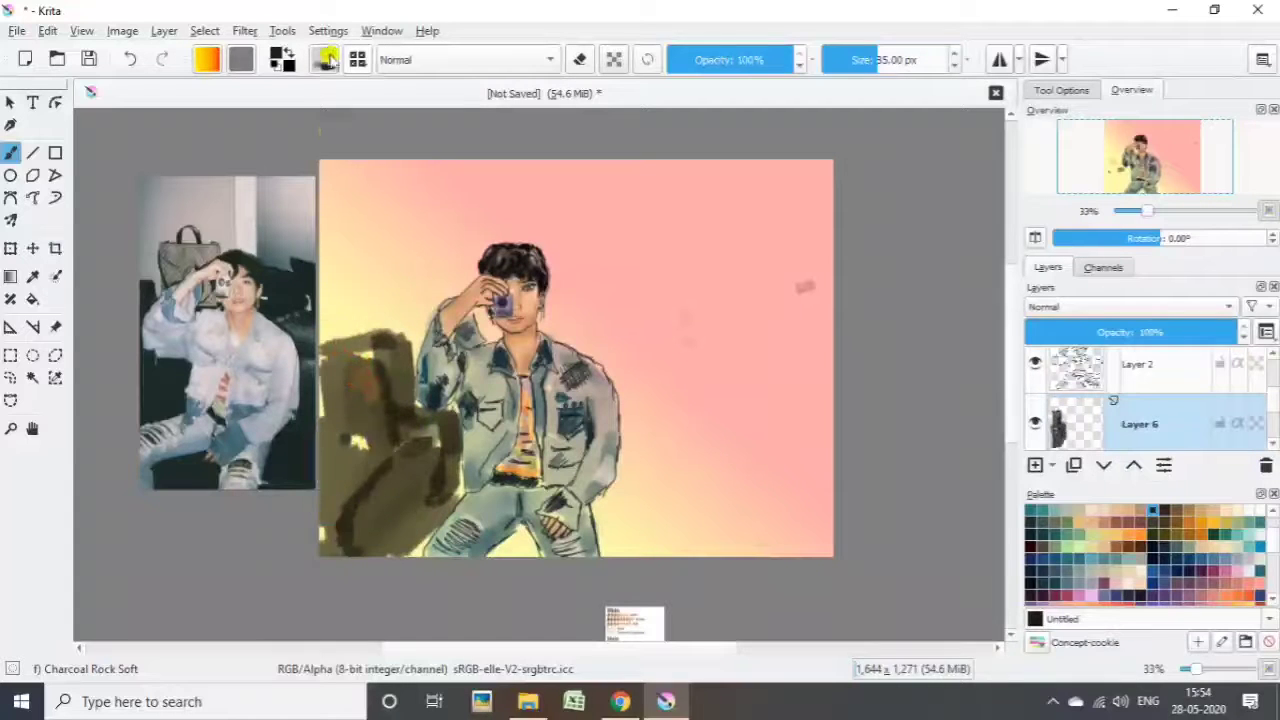
click(330, 60)
click(571, 157)
mouse_move(314, 337)
mouse_down()
mouse_move(391, 386)
mouse_move(437, 390)
mouse_move(434, 460)
mouse_move(346, 531)
mouse_move(311, 420)
mouse_move(309, 480)
mouse_move(346, 520)
mouse_move(417, 496)
mouse_up()
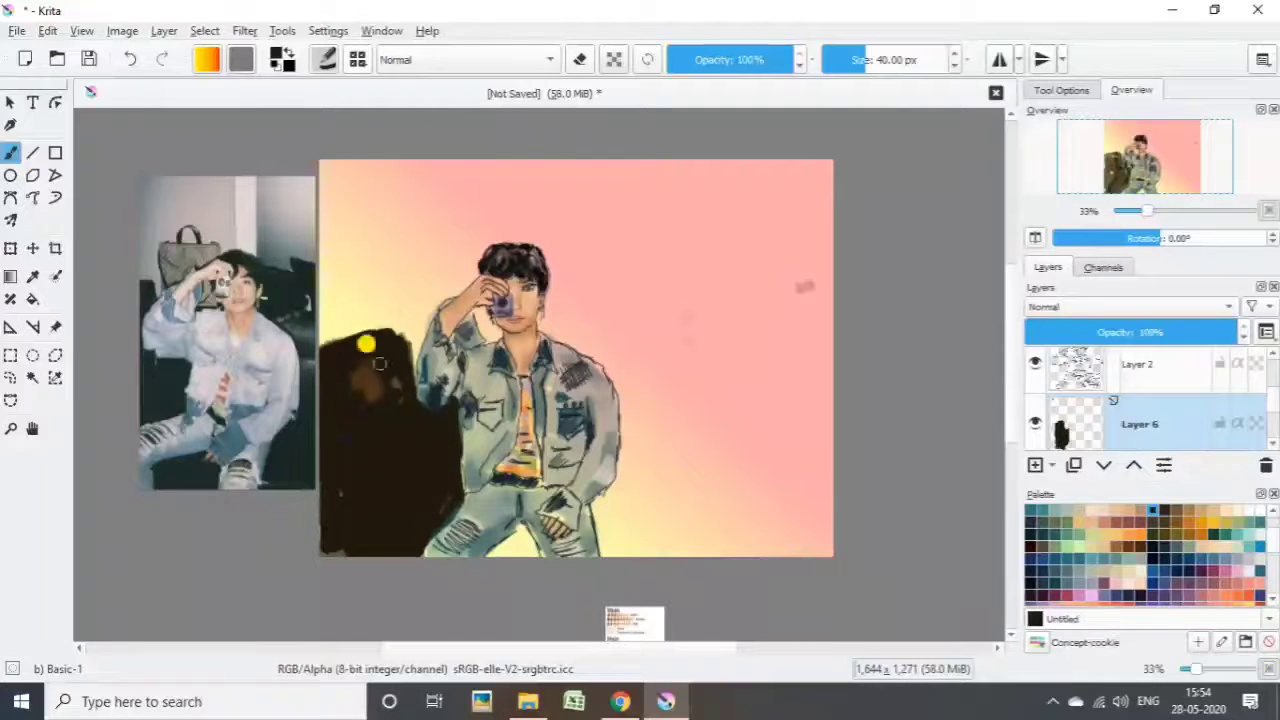
Extend the sofa upward, paint a grey-green bag behind the raised arm, and start its black outline.
drag(366, 344, 304, 343)
click(1052, 518)
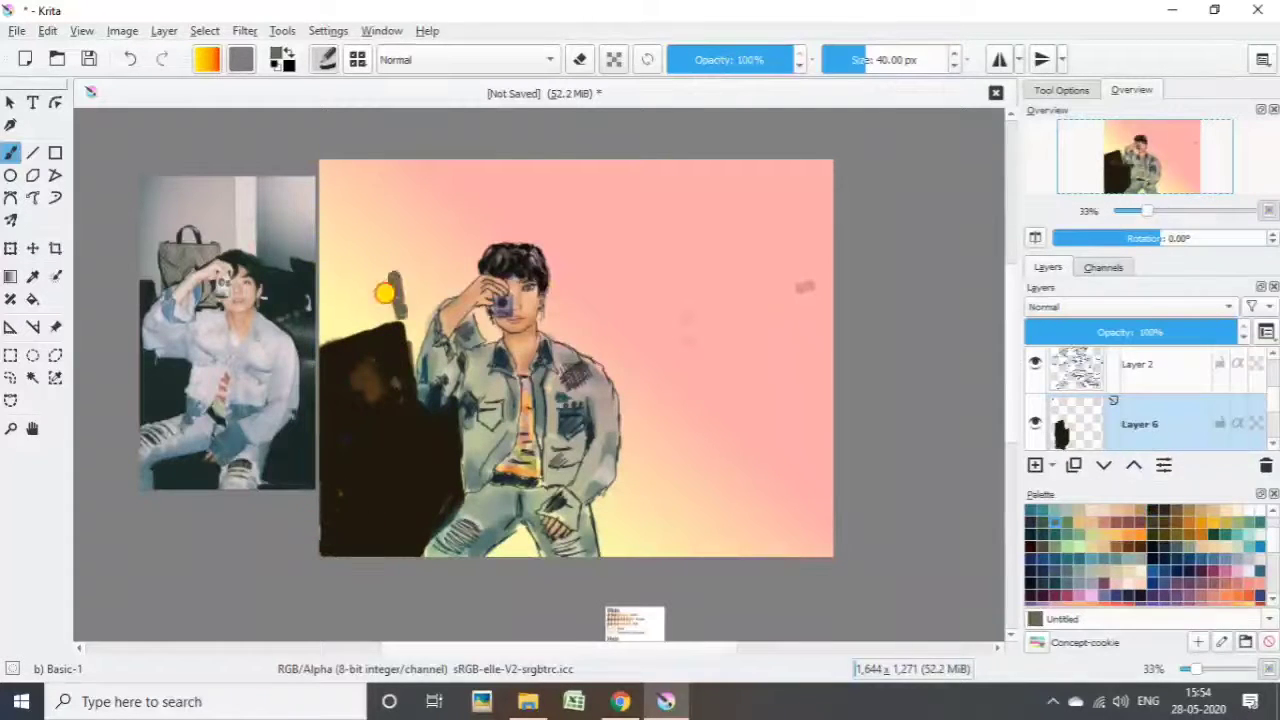
mouse_move(385, 293)
mouse_down()
mouse_move(455, 255)
mouse_move(390, 300)
mouse_move(420, 300)
mouse_move(450, 244)
mouse_up()
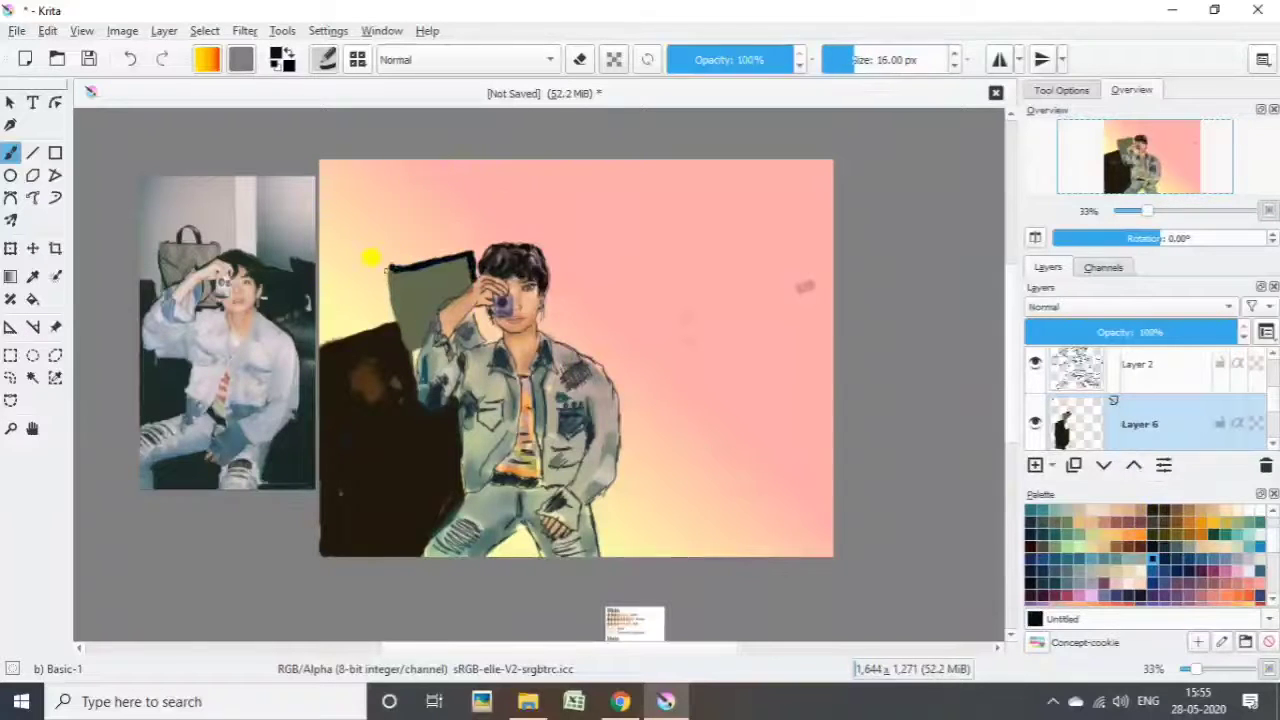
key(bracketleft)
key(bracketleft)
mouse_move(410, 258)
mouse_down()
mouse_move(389, 289)
mouse_move(430, 300)
mouse_move(404, 268)
mouse_up()
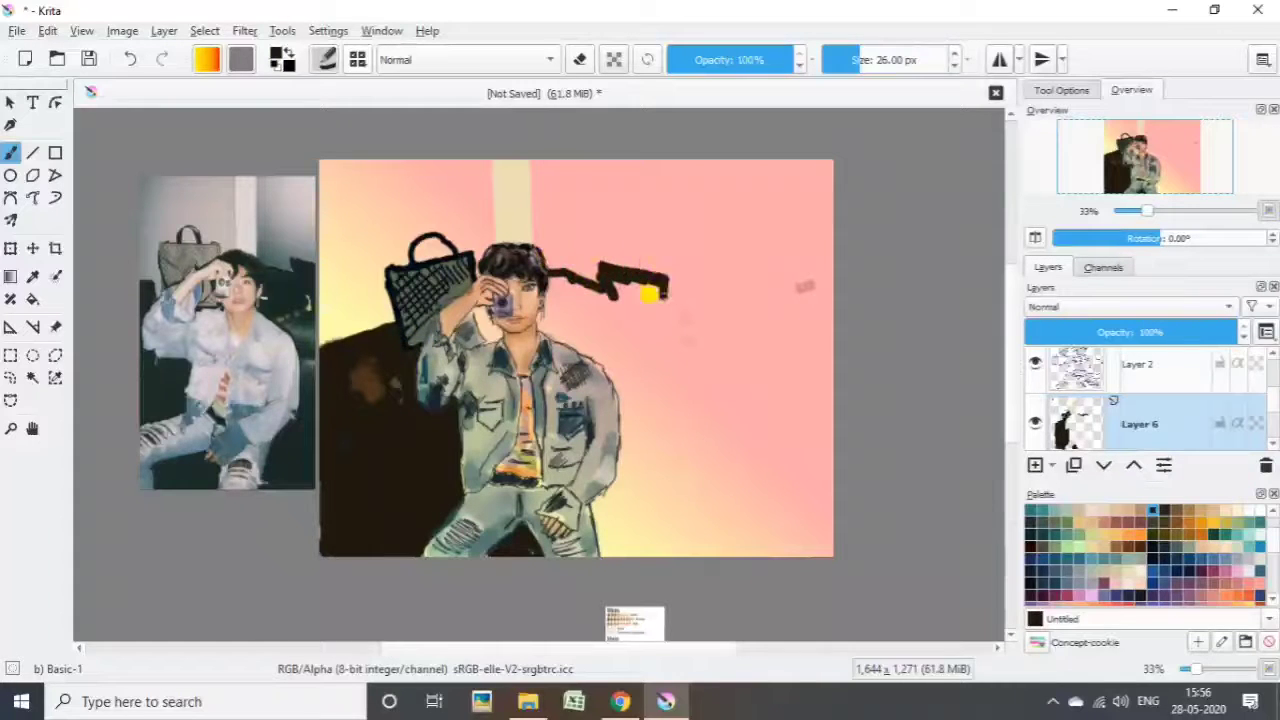
Fill black beside the head, undo a stray stroke, then outline the sofa arm and fill it black at 59 px.
drag(557, 287, 580, 274)
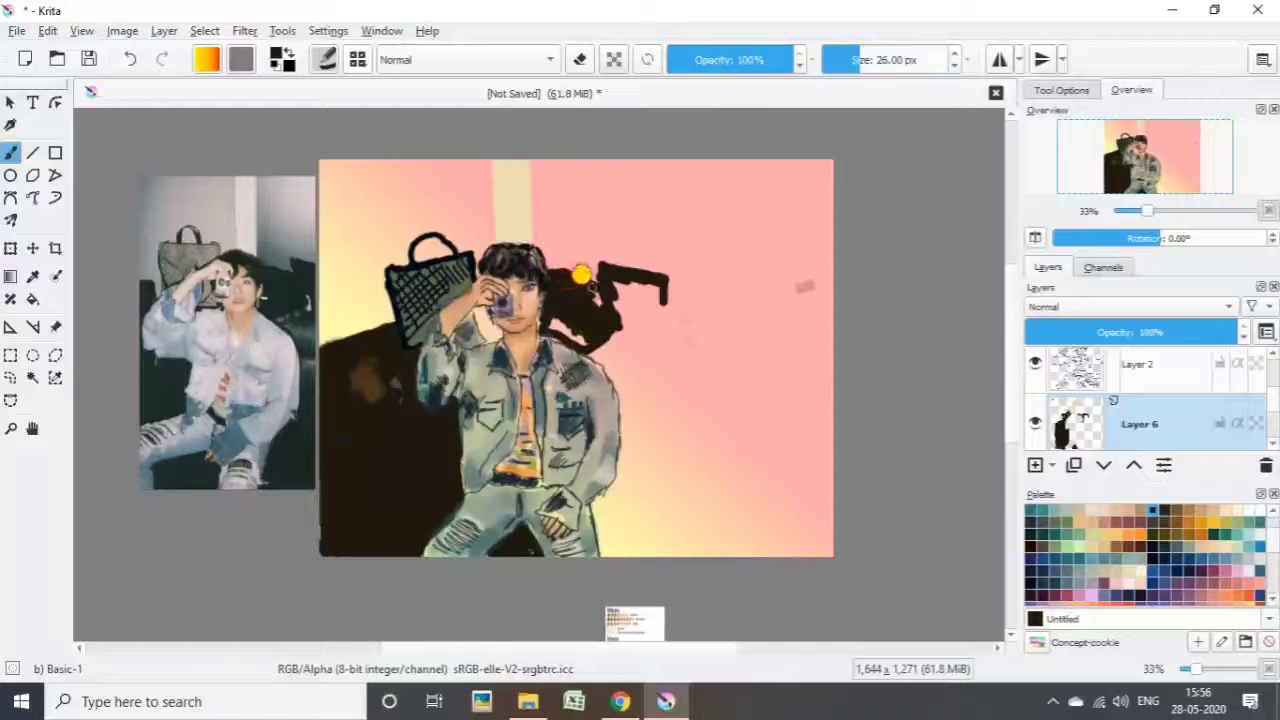
key(ctrl+z)
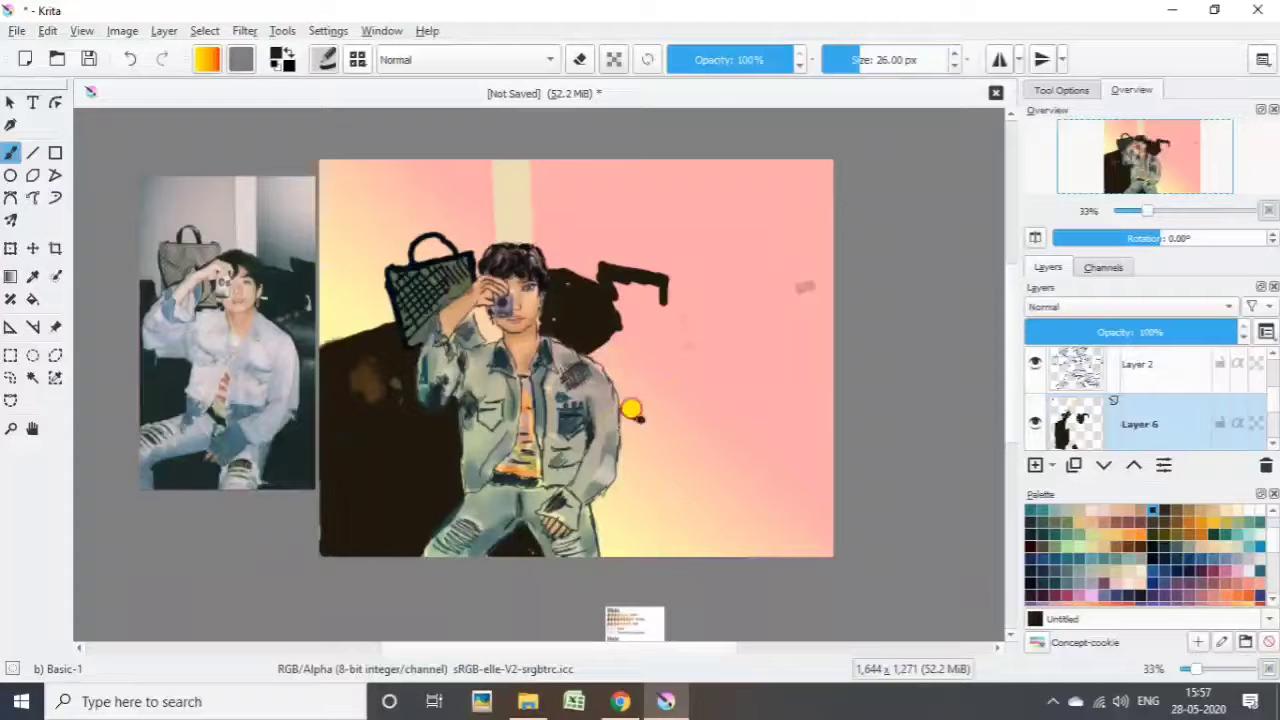
drag(620, 322, 733, 403)
drag(703, 465, 764, 490)
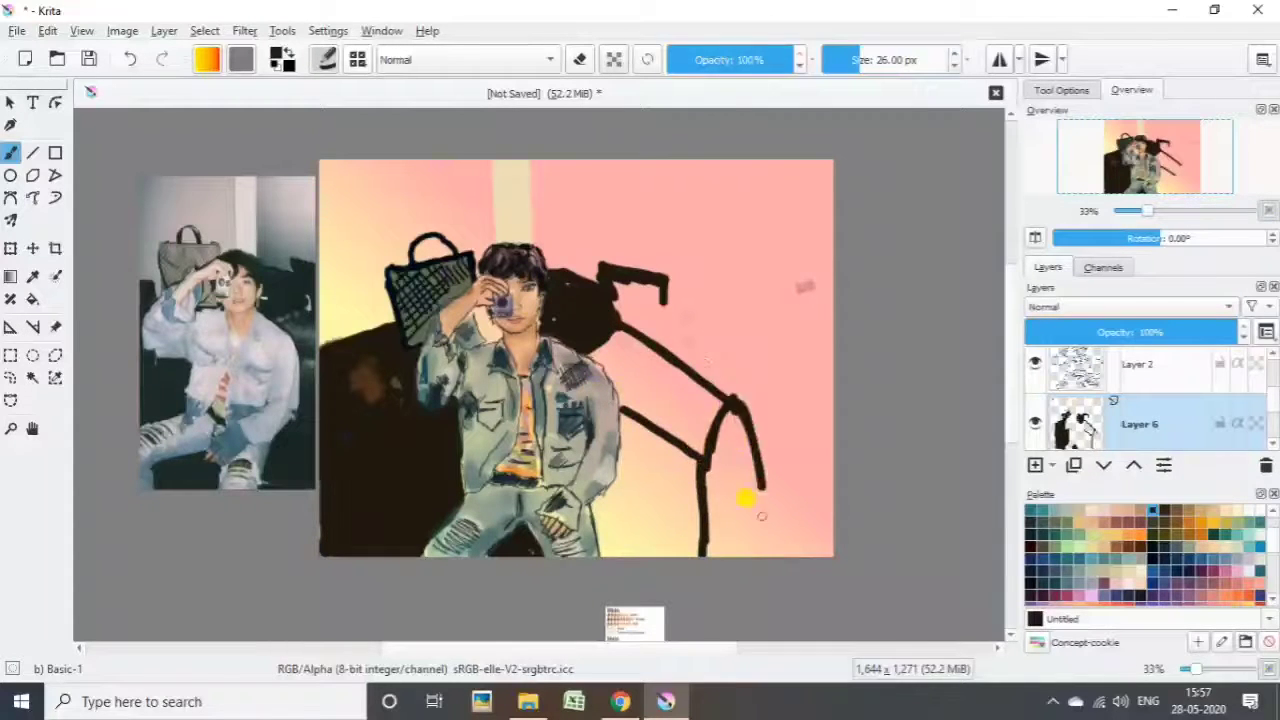
mouse_move(700, 255)
mouse_down()
mouse_move(663, 269)
mouse_move(694, 260)
mouse_move(689, 351)
mouse_move(804, 264)
mouse_move(638, 311)
mouse_move(610, 370)
mouse_move(640, 343)
mouse_move(663, 417)
mouse_move(633, 410)
mouse_move(596, 500)
mouse_move(650, 438)
mouse_move(684, 558)
mouse_move(660, 548)
mouse_move(737, 517)
mouse_move(700, 537)
mouse_up()
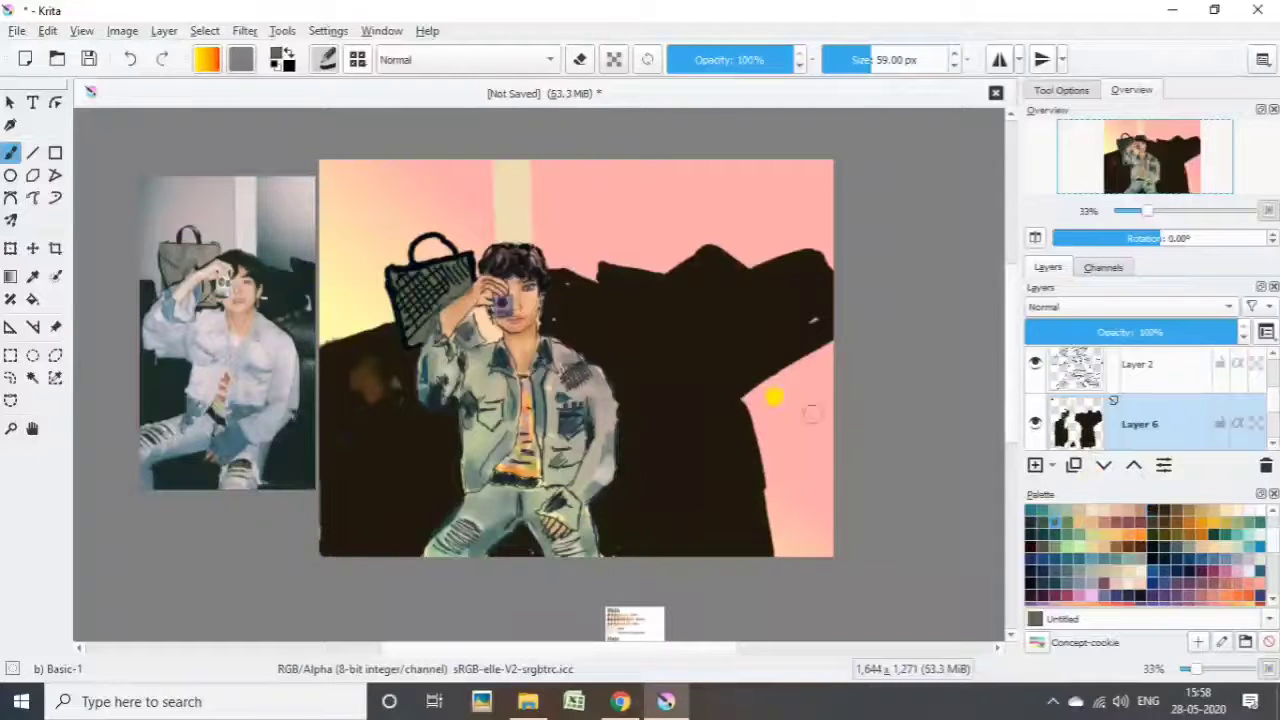
Add a grey-green patch at the canvas's right edge and browse the brush presets.
mouse_move(771, 397)
mouse_down()
mouse_move(762, 371)
mouse_move(800, 543)
mouse_move(806, 439)
mouse_up()
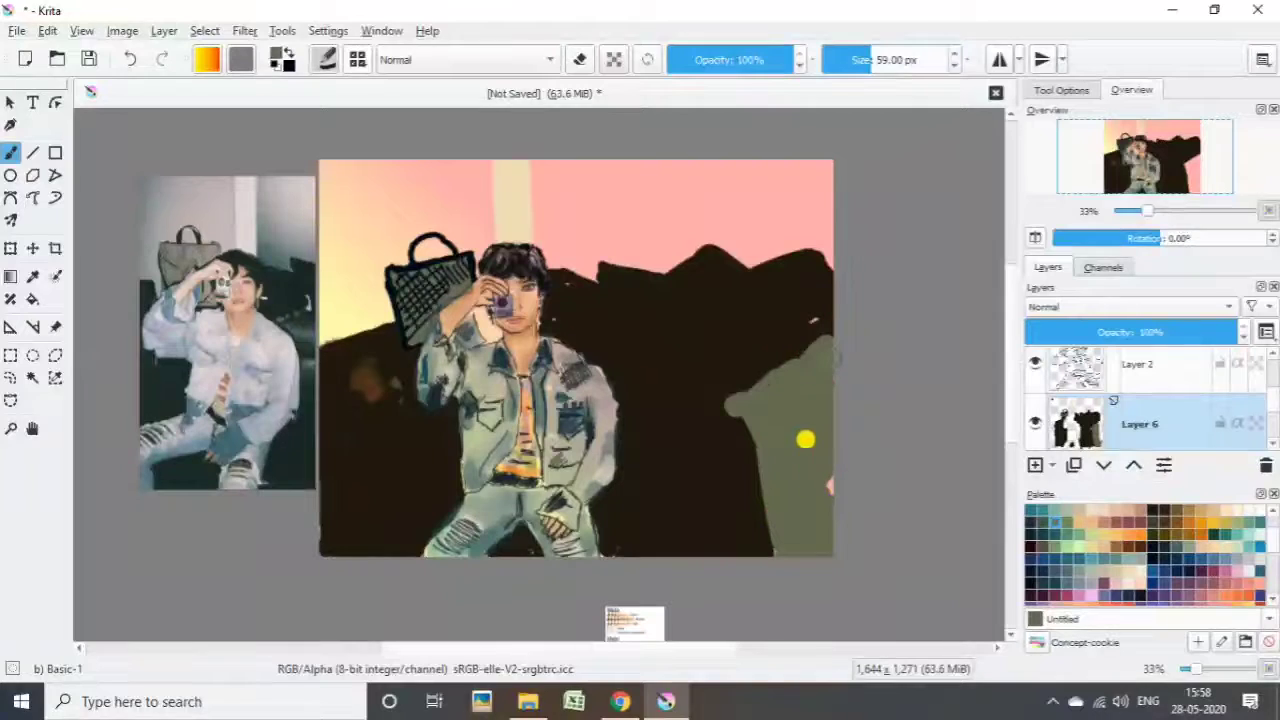
click(327, 59)
mouse_move(751, 180)
mouse_down()
mouse_move(749, 457)
mouse_move(728, 310)
mouse_up()
scroll(728, 310, down, 5)
scroll(723, 420, down, 5)
Switch to the Sketching-2 Chrome Large brush at 12 px and sketch strokes right of the head.
click(425, 378)
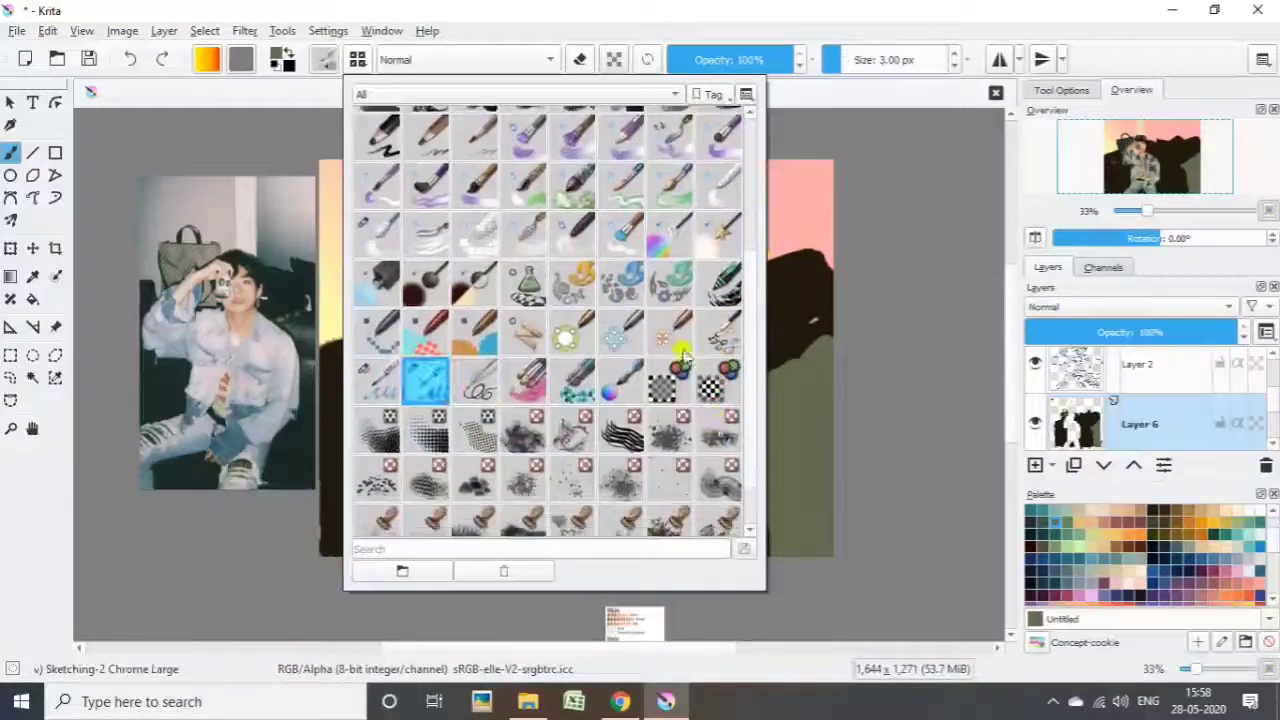
click(790, 348)
key(bracketright)
key(bracketright)
key(bracketright)
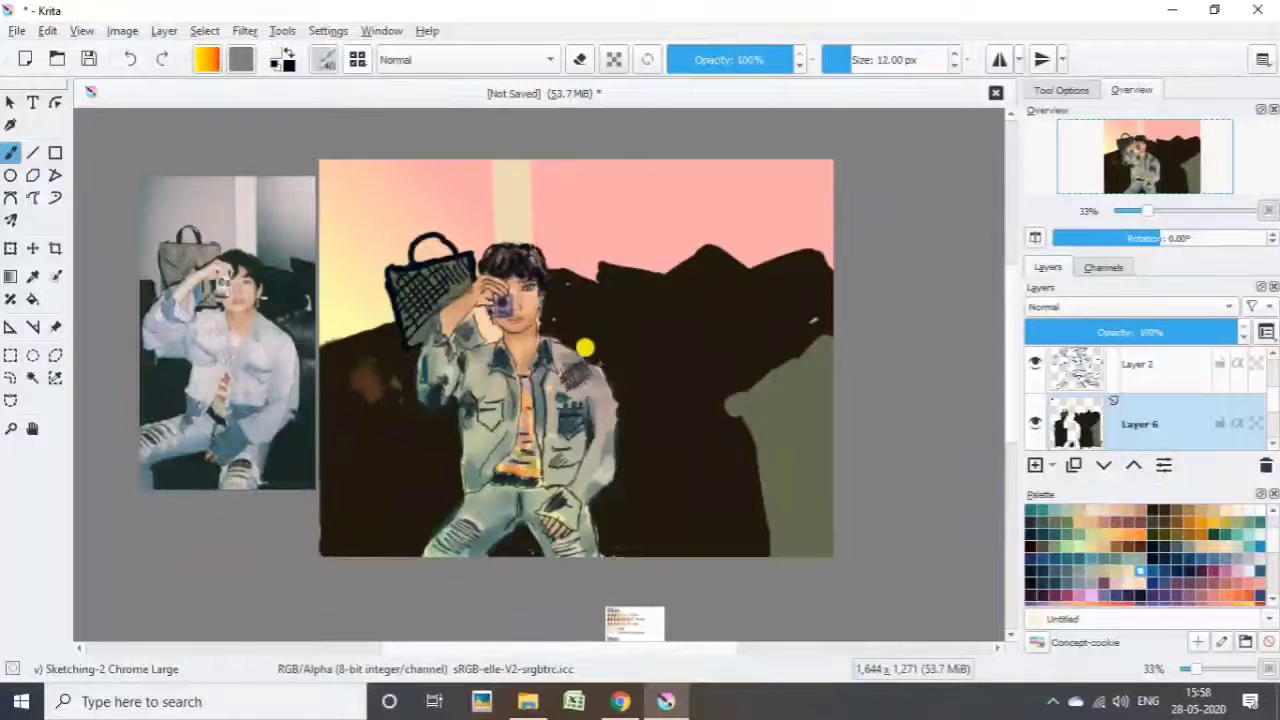
drag(603, 271, 630, 315)
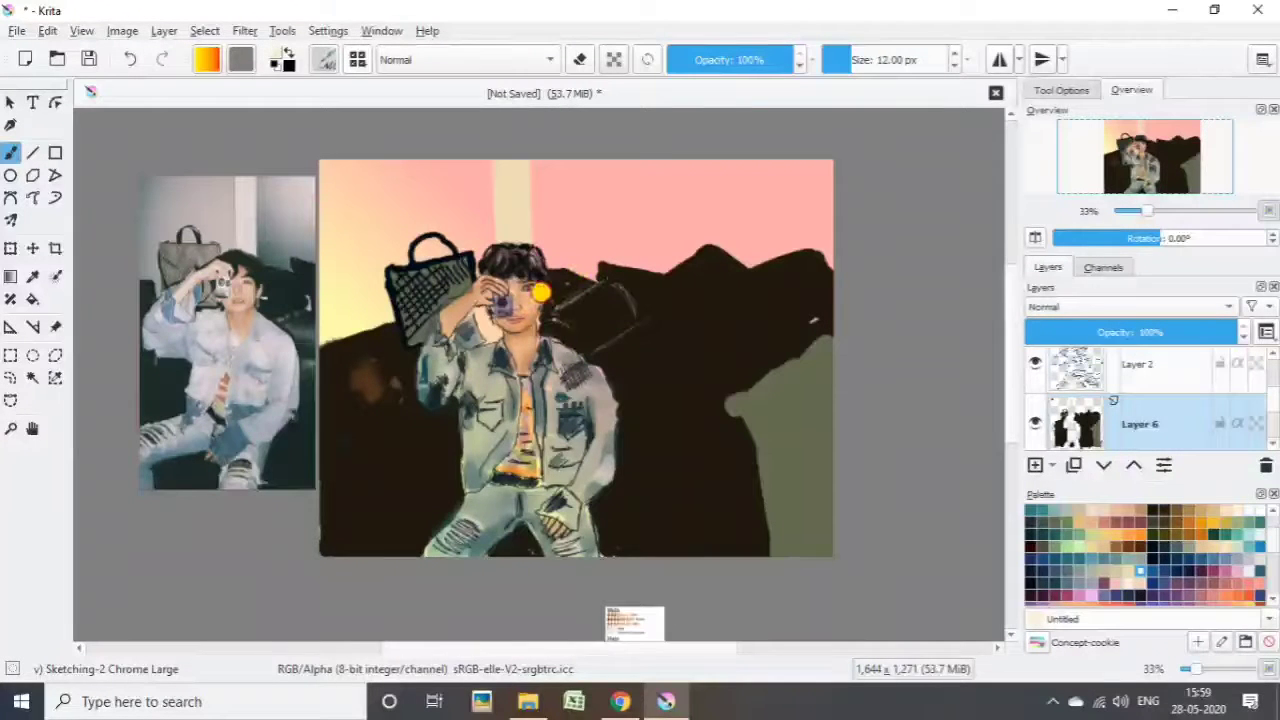
drag(540, 292, 655, 272)
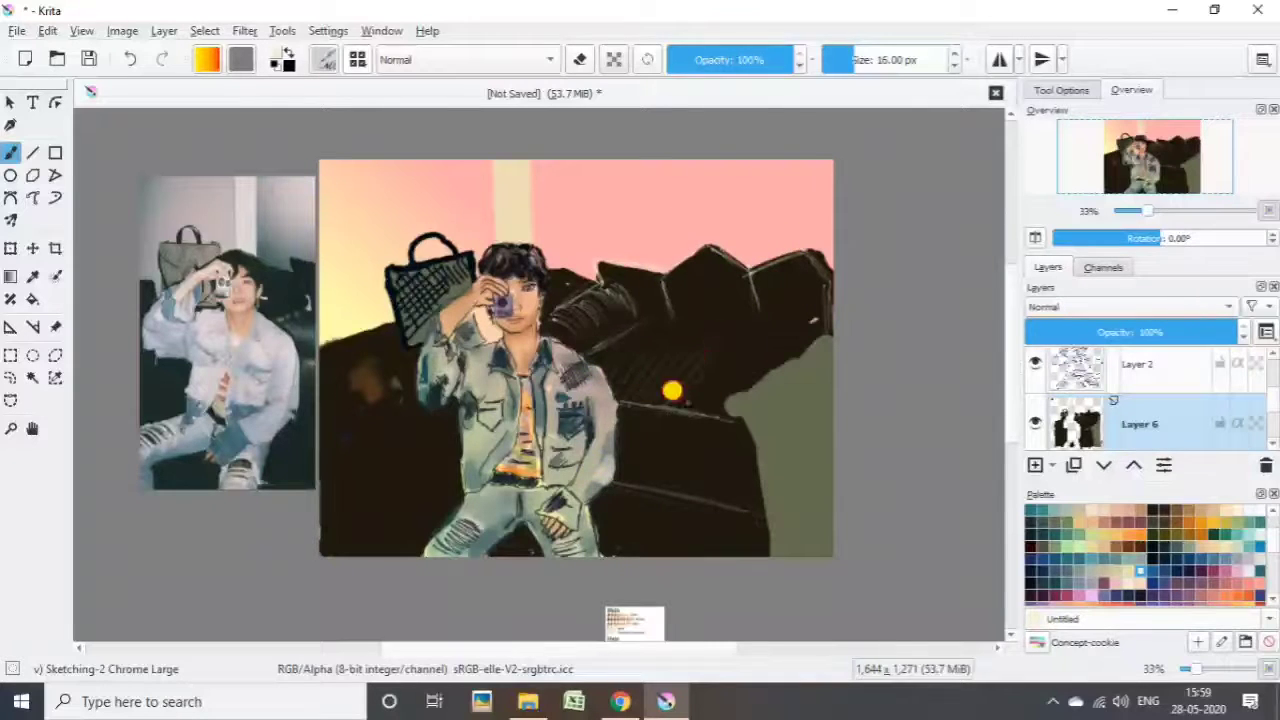
Hatch light strokes over the right sofa back, lower-right sofa and left sofa arm.
drag(672, 391, 638, 386)
mouse_move(769, 330)
mouse_down()
mouse_move(686, 251)
mouse_move(749, 277)
mouse_move(708, 405)
mouse_move(740, 523)
mouse_move(634, 429)
mouse_move(697, 463)
mouse_move(604, 487)
mouse_move(706, 494)
mouse_up()
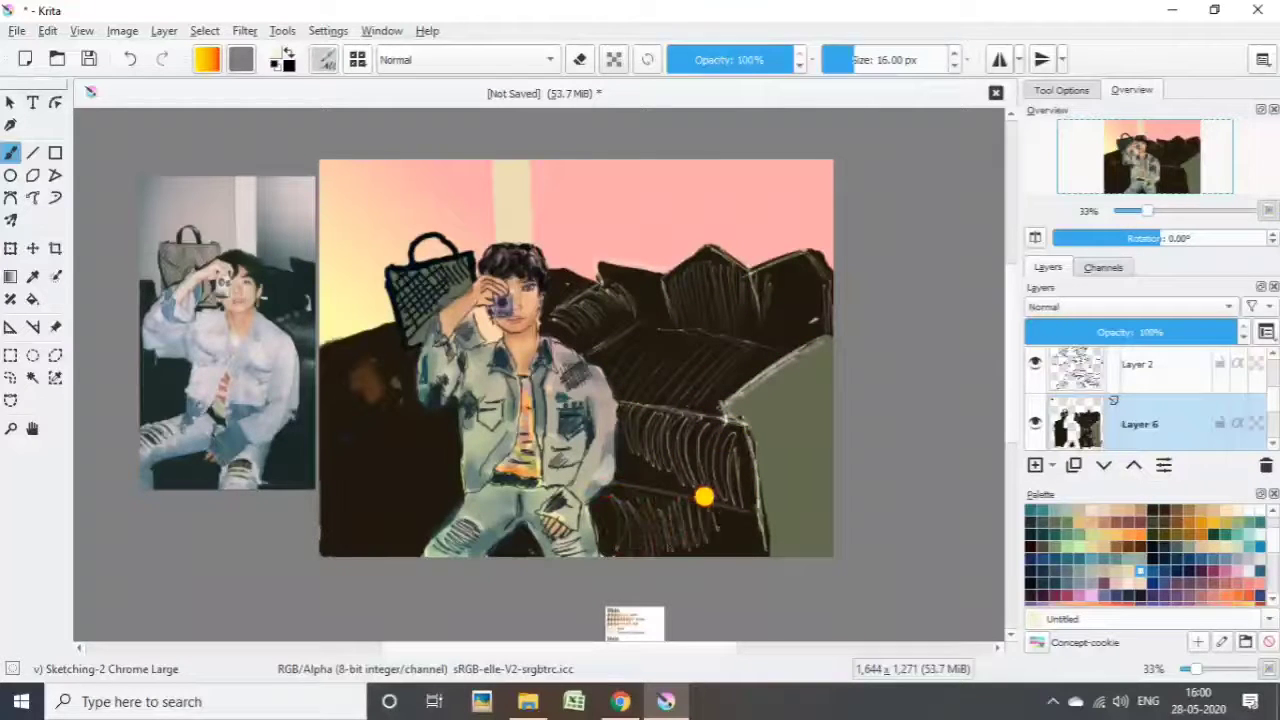
mouse_move(357, 393)
mouse_down()
mouse_move(320, 349)
mouse_move(367, 458)
mouse_up()
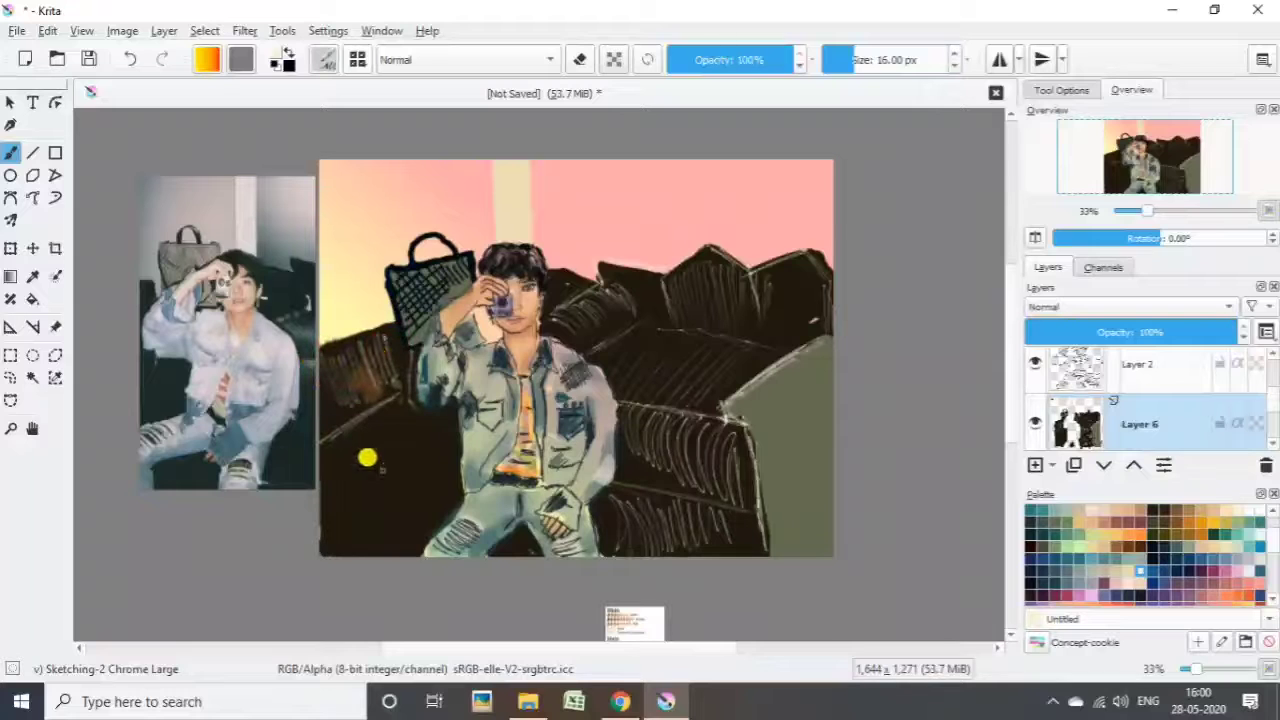
mouse_move(611, 510)
mouse_down()
mouse_move(591, 529)
mouse_move(671, 529)
mouse_up()
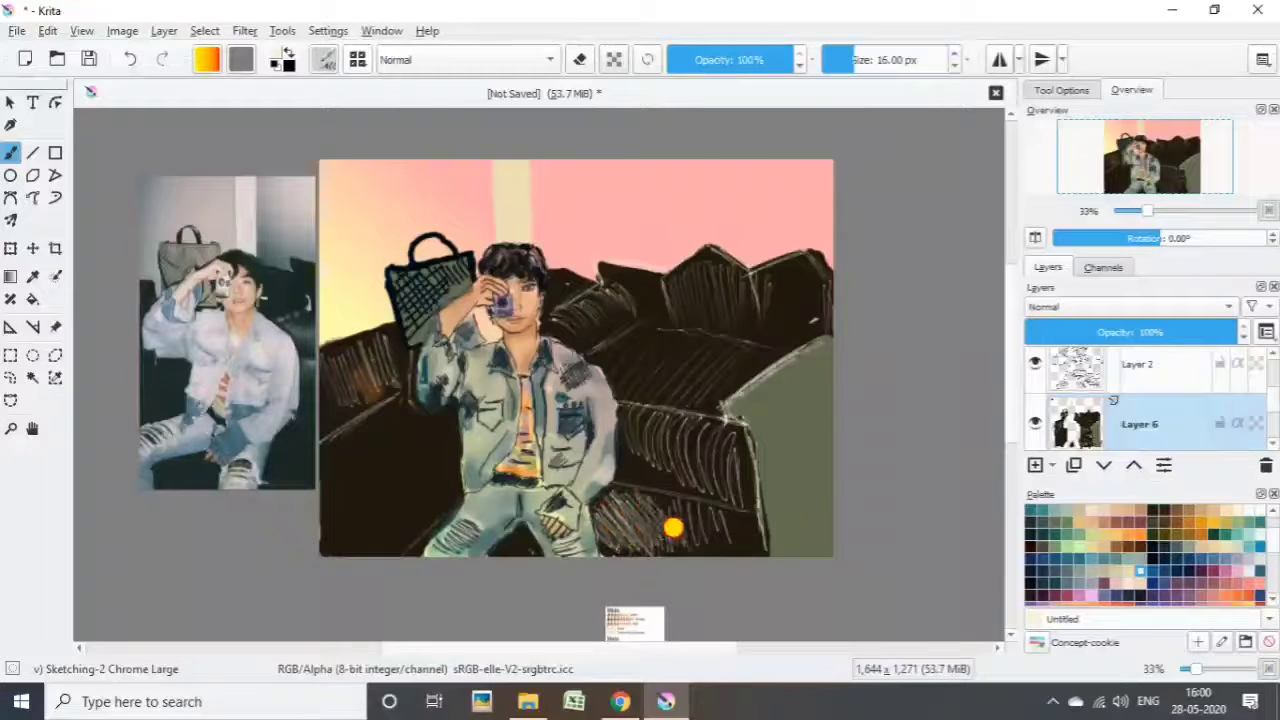
mouse_move(337, 443)
mouse_down()
mouse_move(317, 455)
mouse_move(329, 466)
mouse_move(389, 449)
mouse_move(437, 400)
mouse_move(392, 523)
mouse_up()
Stroke the right armrest with a dark colour at 22 px, pick light green, then select Eraser Soft.
ctrl+click(809, 289)
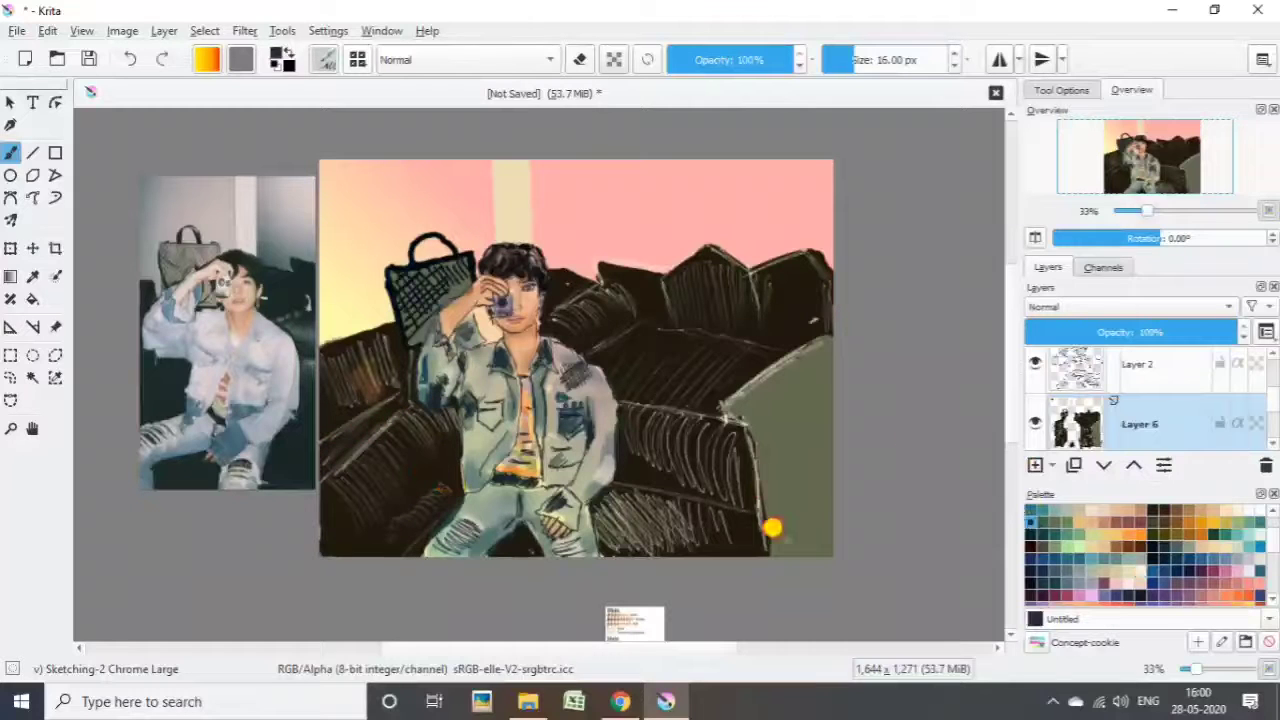
key(bracketright)
mouse_move(759, 430)
mouse_down()
mouse_move(738, 431)
mouse_move(780, 403)
mouse_move(771, 463)
mouse_move(749, 386)
mouse_move(771, 343)
mouse_move(723, 403)
mouse_move(820, 345)
mouse_up()
ctrl+click(746, 424)
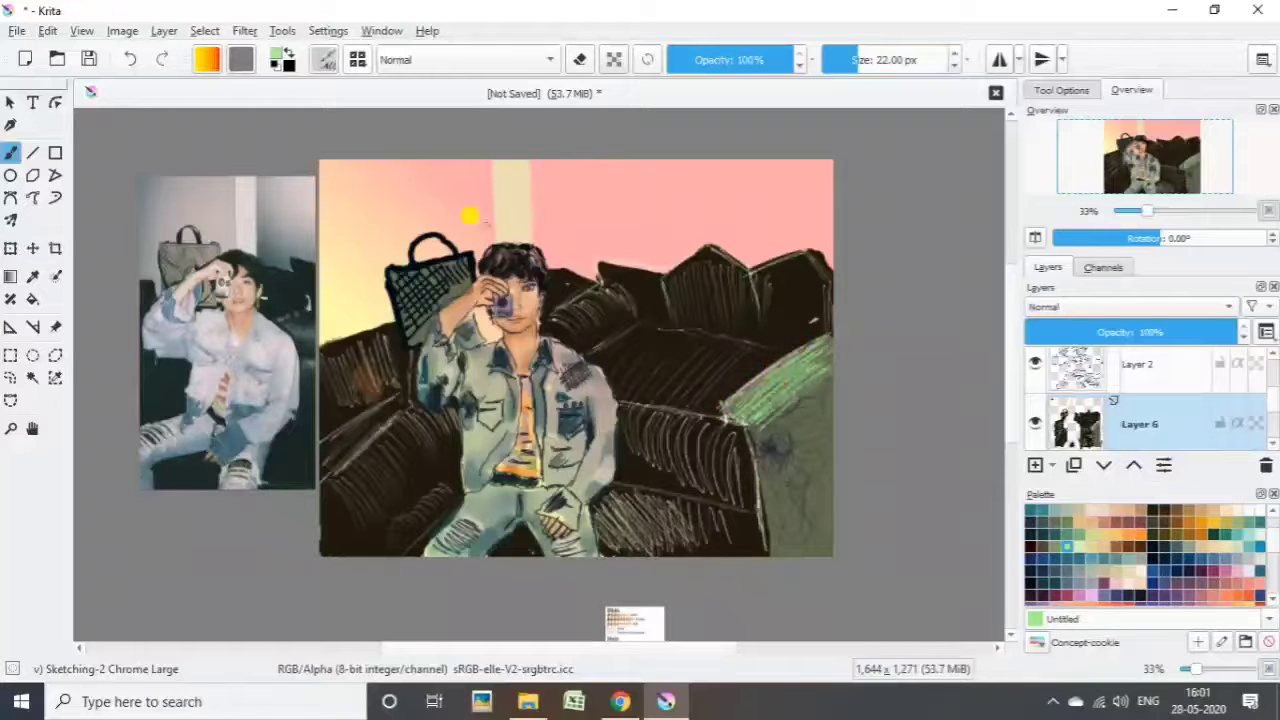
key(F6)
click(470, 118)
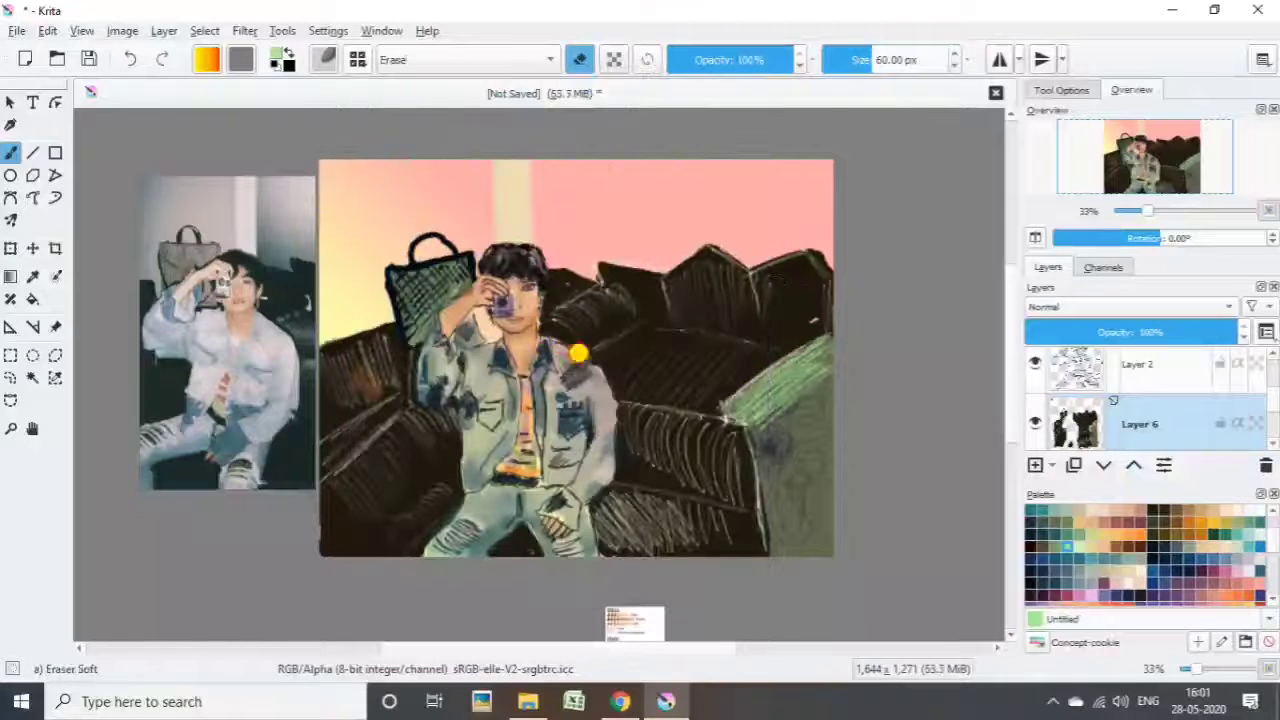
Soft-erase along the jacket edges, lower legs, hair and right side of the face.
drag(600, 418, 608, 505)
mouse_move(426, 481)
mouse_down()
mouse_move(406, 537)
mouse_move(458, 560)
mouse_up()
mouse_move(412, 340)
mouse_down()
mouse_move(411, 374)
mouse_move(451, 426)
mouse_move(445, 289)
mouse_up()
drag(511, 258, 527, 263)
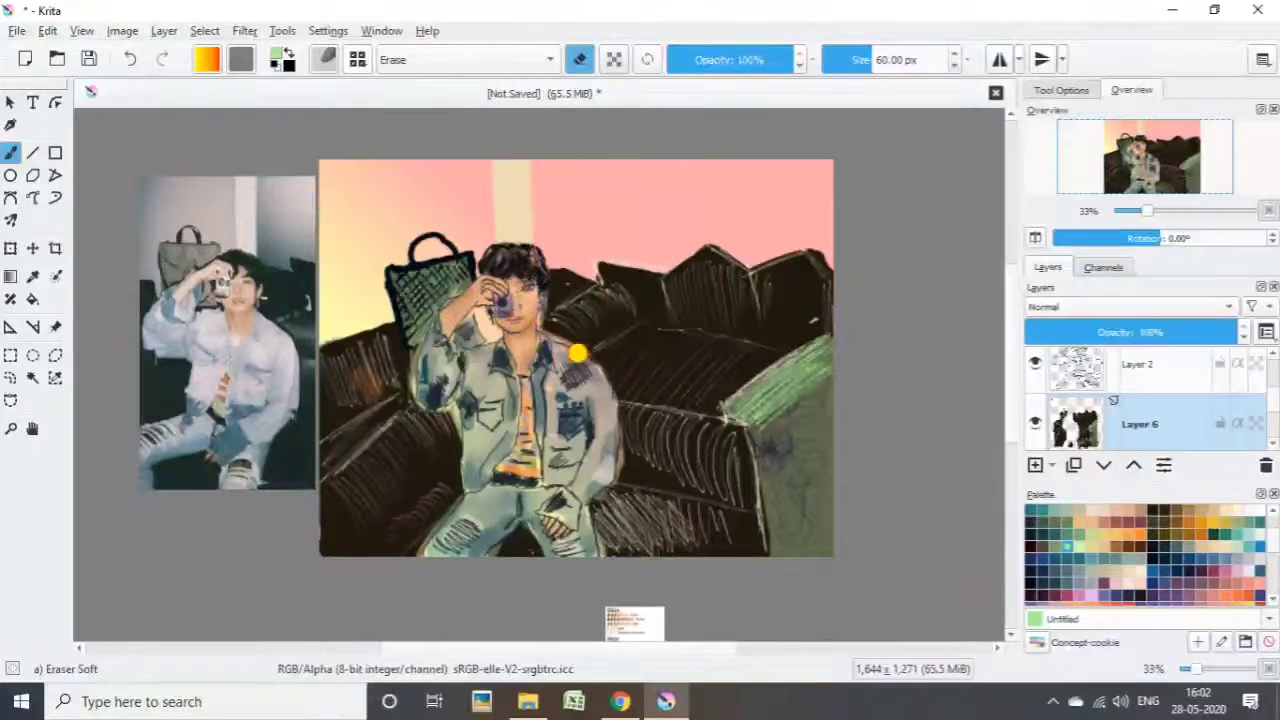
With Basic-6 Details on Layer 4, paint the lips red-pink using orange and dark red.
click(326, 59)
click(500, 171)
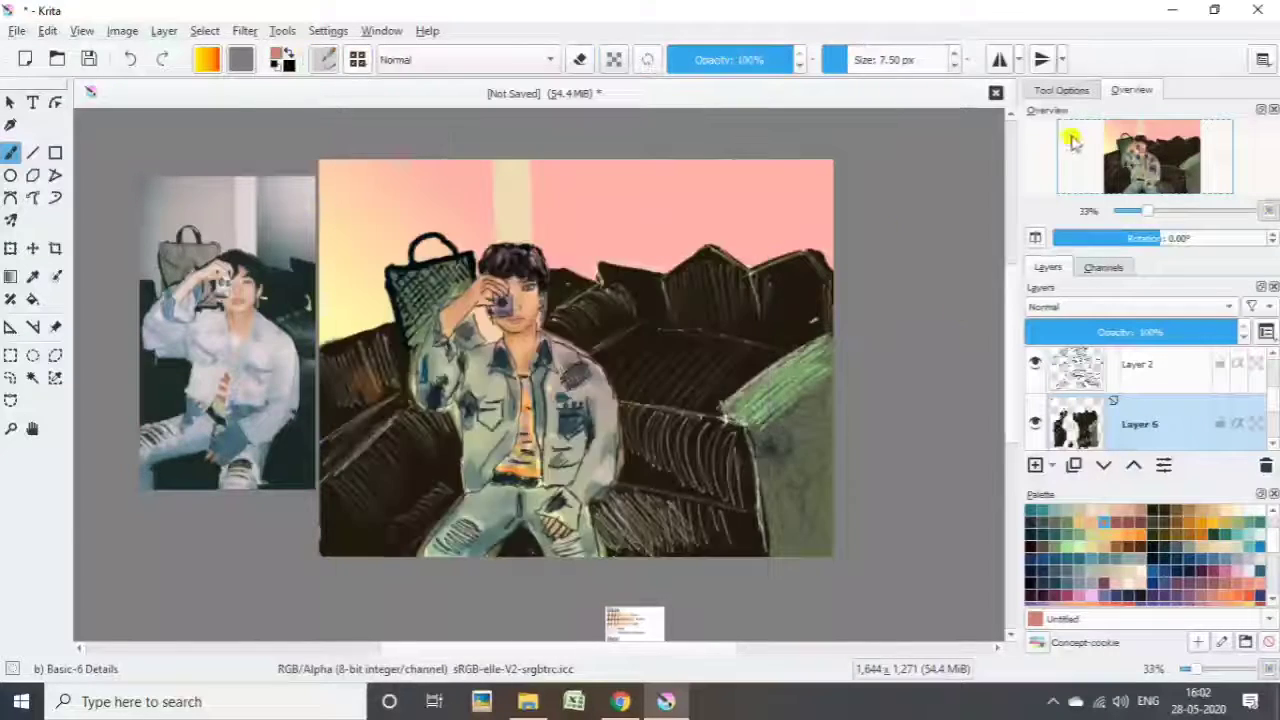
scroll(423, 120, up, 4)
click(1140, 377)
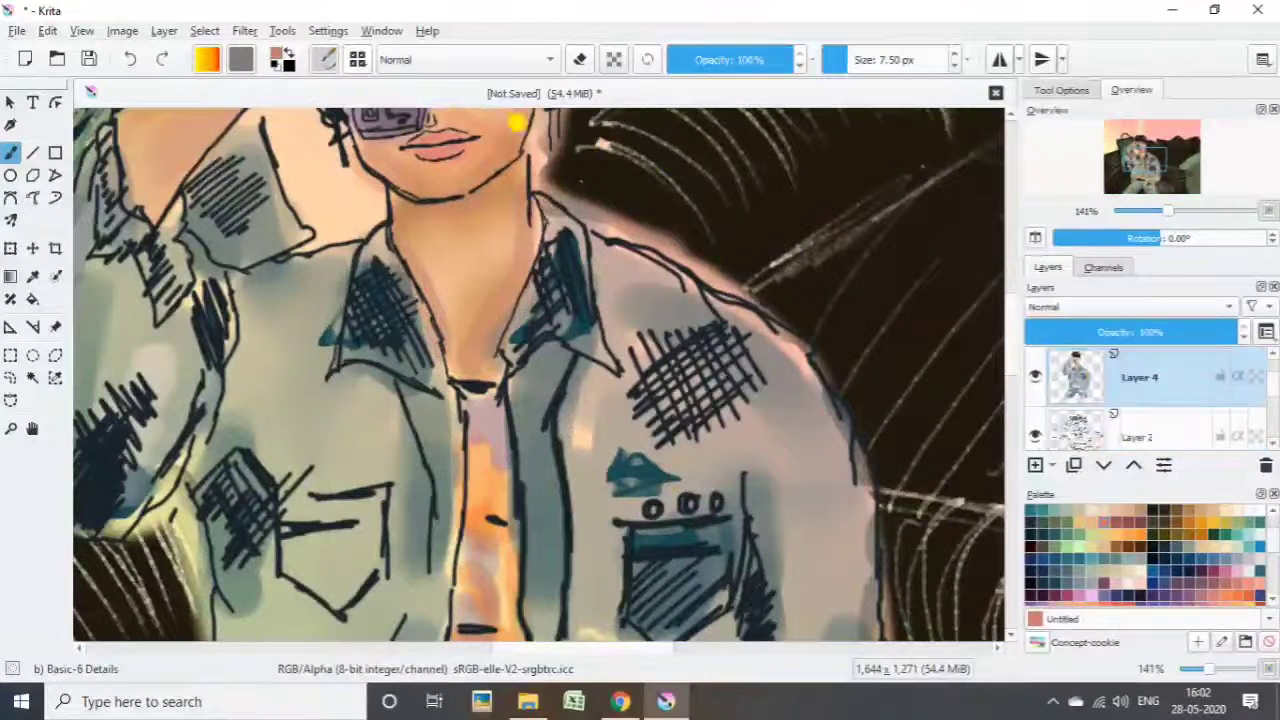
click(1241, 598)
scroll(1192, 553, down, 3)
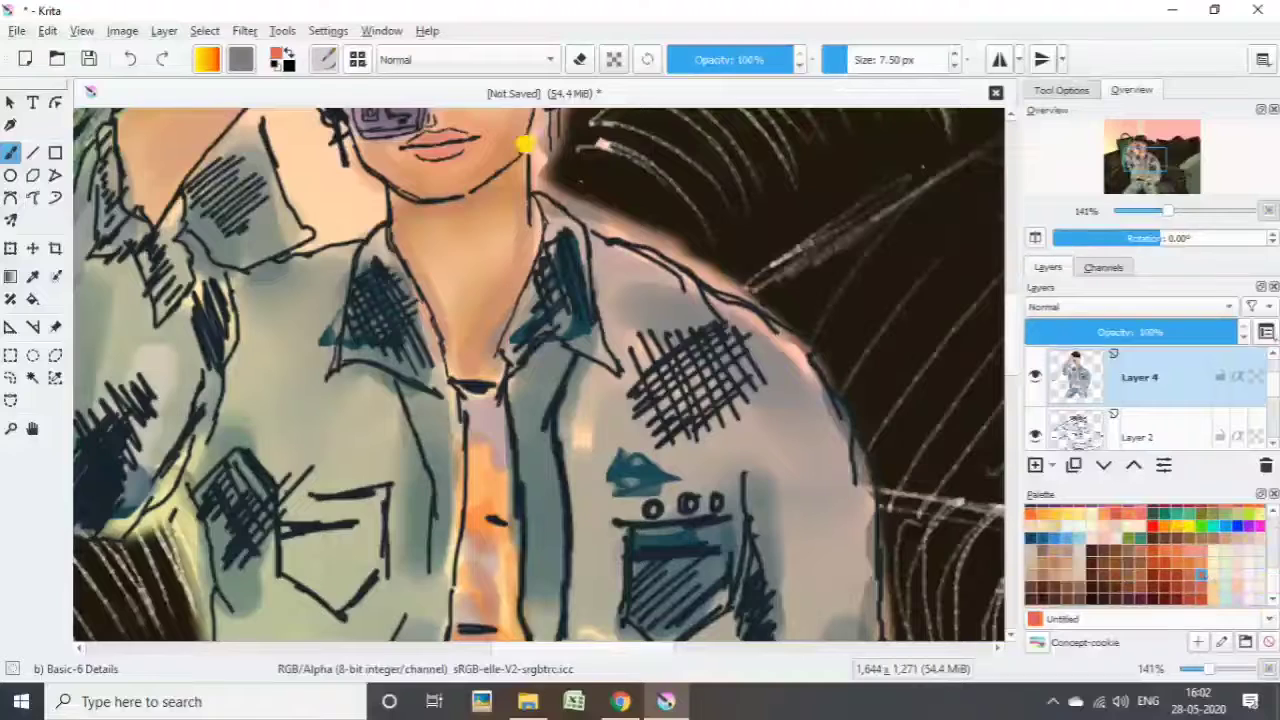
mouse_move(410, 140)
mouse_down()
mouse_move(455, 142)
mouse_move(399, 124)
mouse_up()
click(1152, 598)
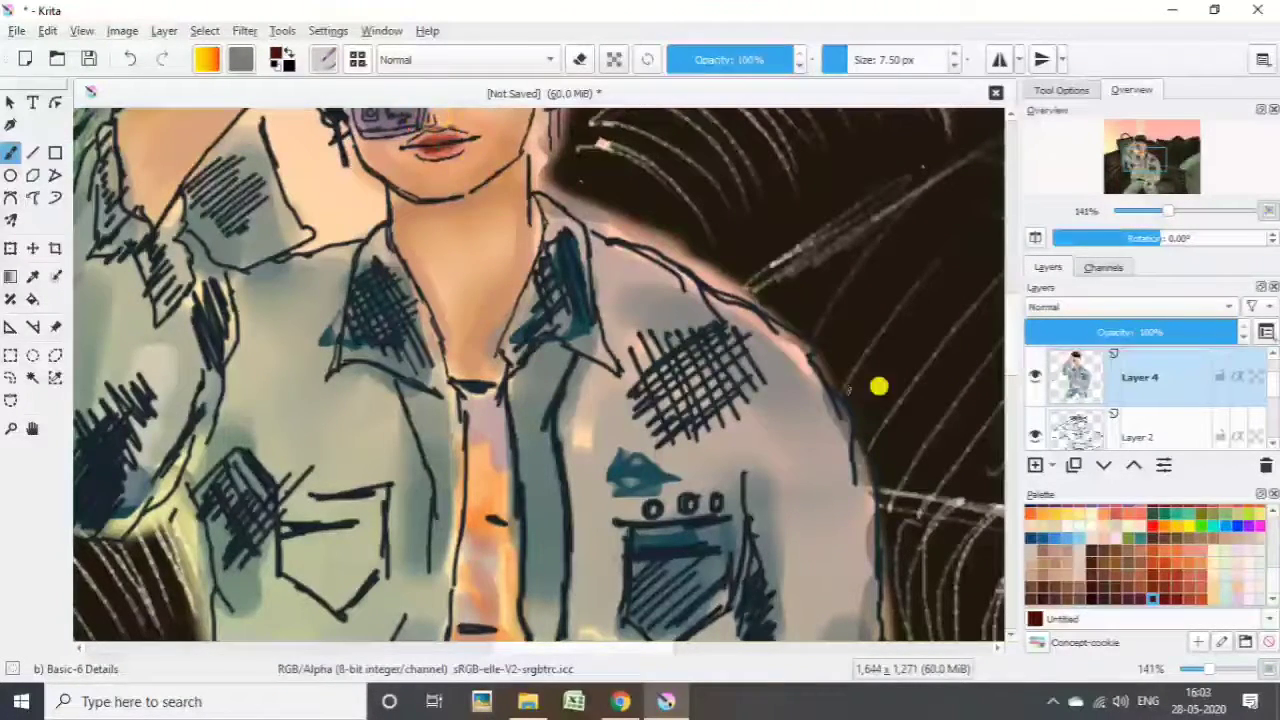
drag(1168, 211, 1160, 211)
click(323, 59)
Smooth the lips with the Blender Blur brush at 47 px.
click(376, 470)
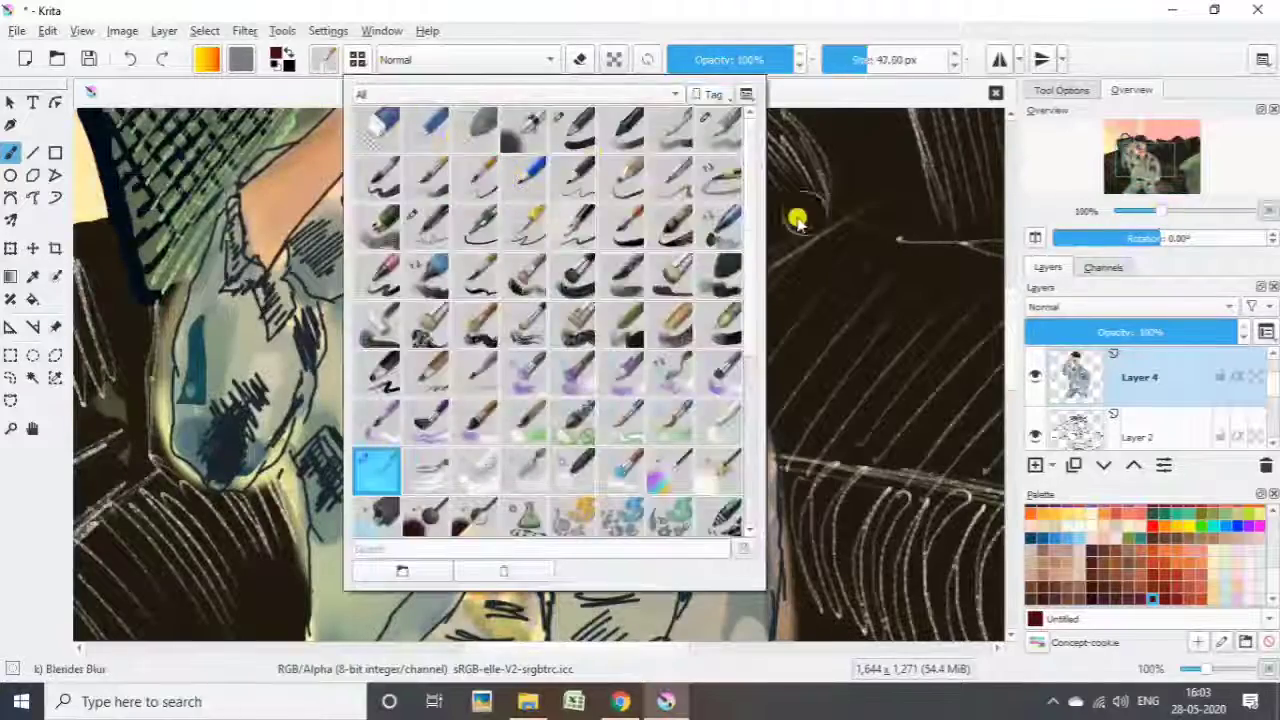
click(797, 220)
drag(456, 202, 447, 194)
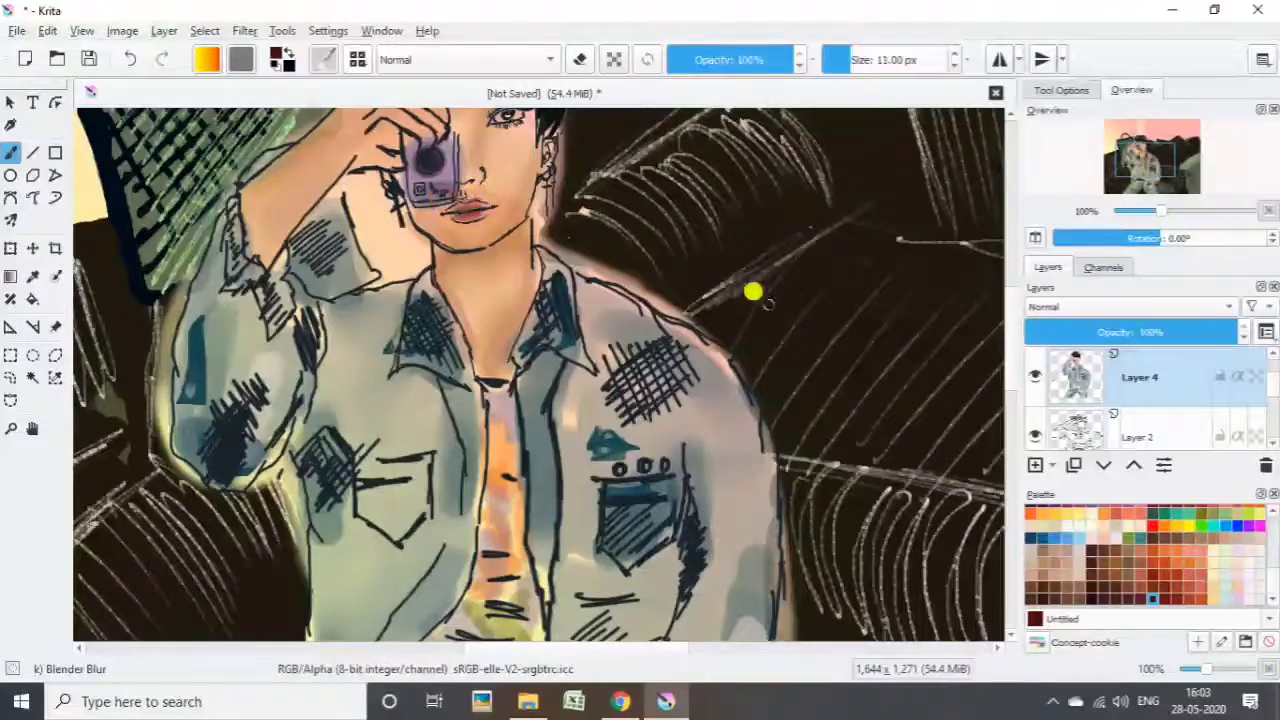
drag(1160, 211, 1147, 211)
On Layer 3, write the signature on the left sofa with the Sketching-3 Leaky brush.
click(1150, 377)
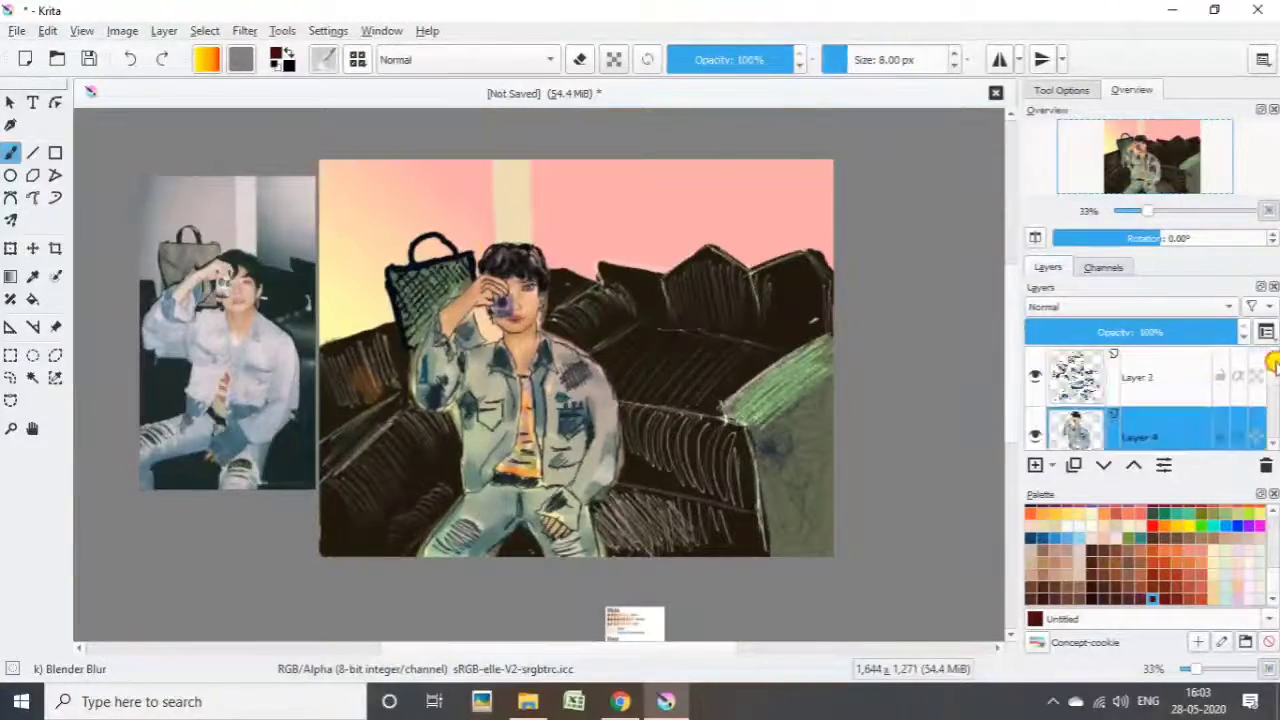
click(333, 60)
scroll(741, 408, down, 5)
click(720, 478)
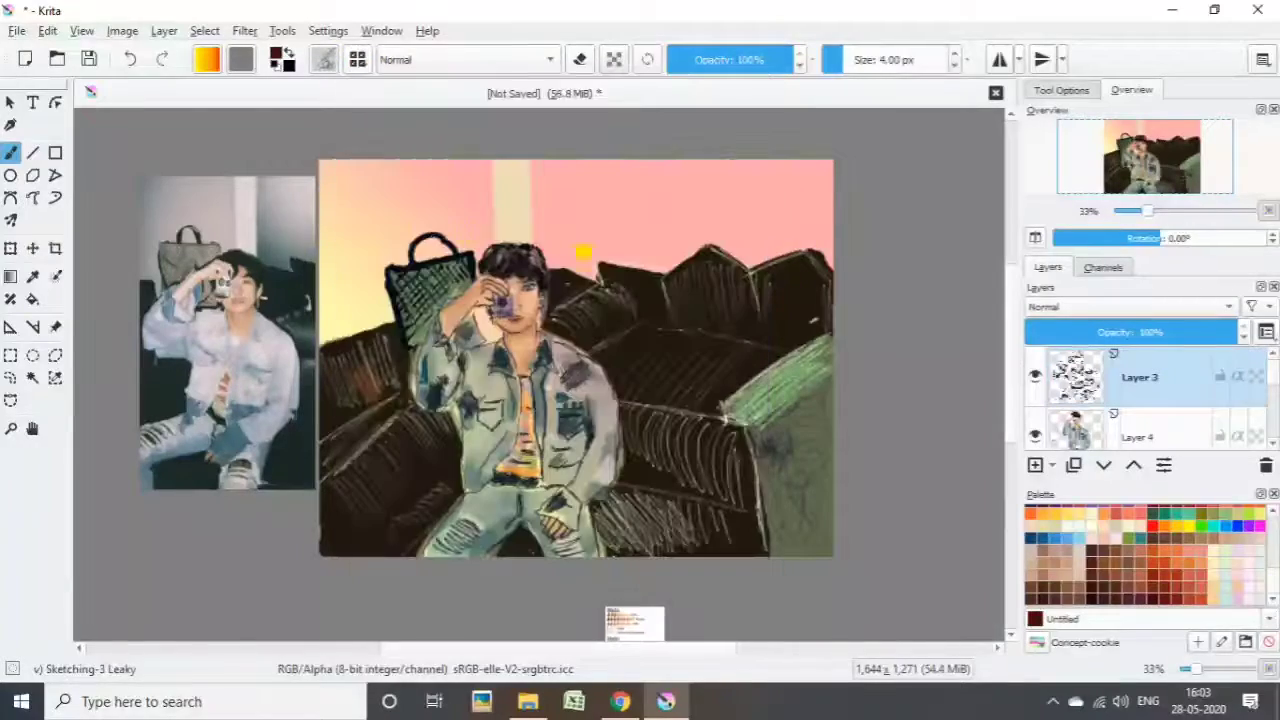
scroll(990, 254, up, 2)
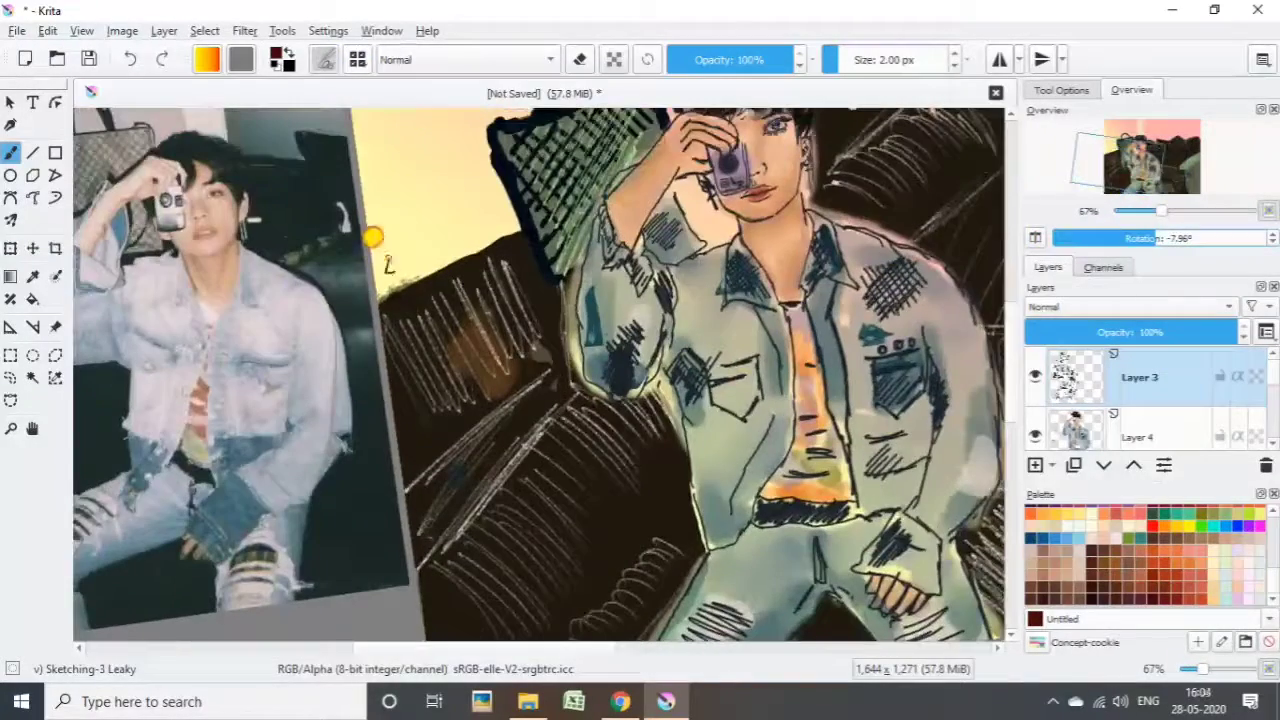
mouse_move(385, 250)
mouse_down()
mouse_move(420, 272)
mouse_move(478, 218)
mouse_up()
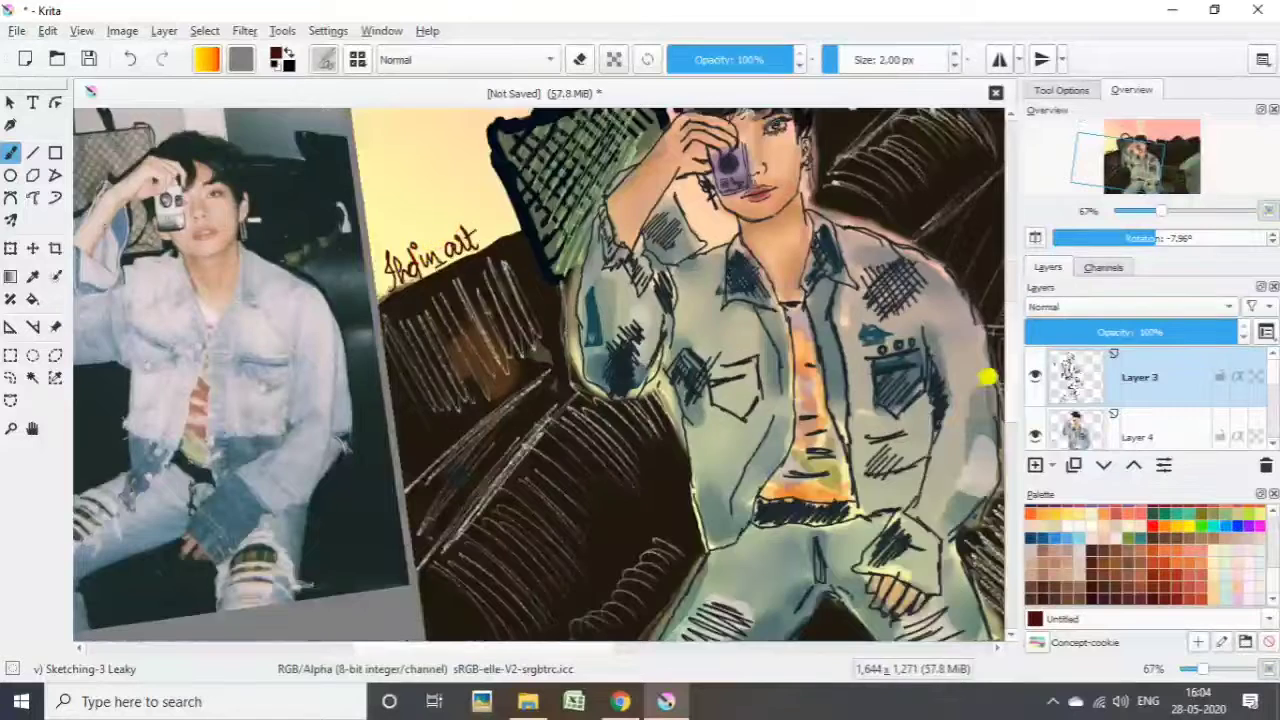
scroll(690, 330, up, 3)
key(bracketright)
key(bracketright)
key(bracketright)
key(bracketright)
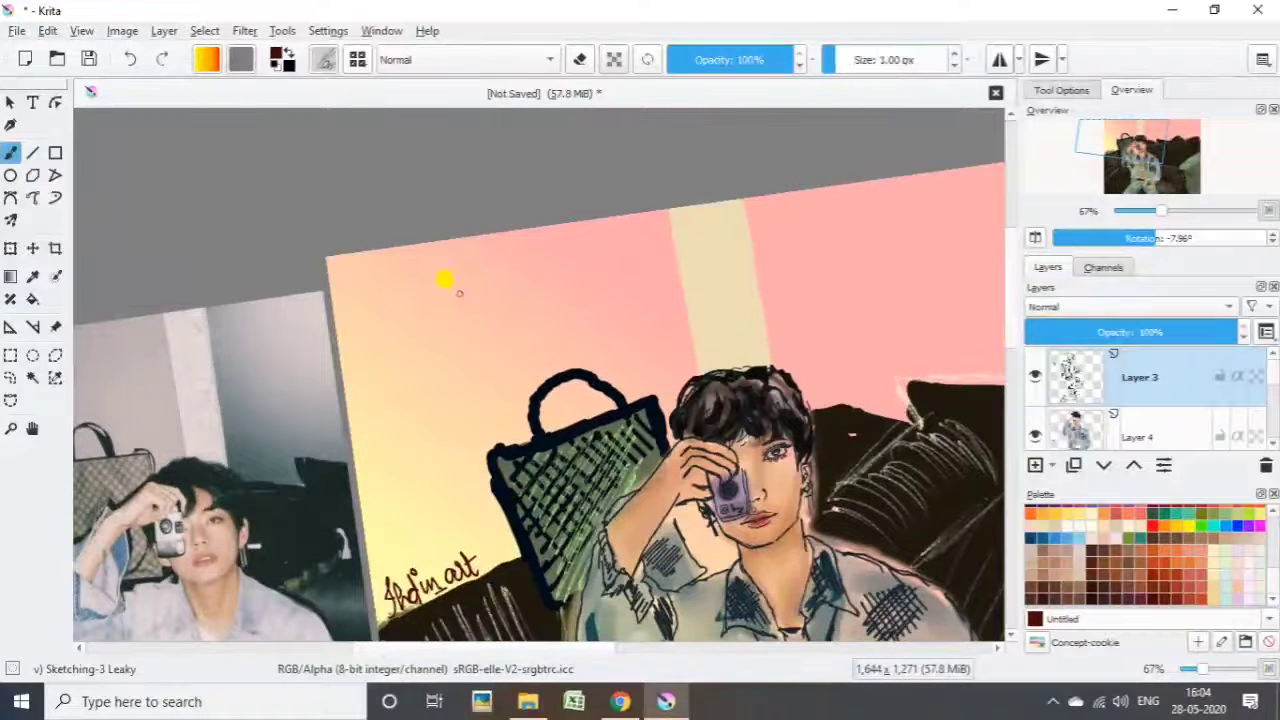
Write the caption 'Capture_life' on the pink background, then straighten and zoom out.
drag(462, 292, 458, 340)
mouse_move(480, 312)
mouse_down()
mouse_move(484, 340)
mouse_move(492, 285)
mouse_move(584, 296)
mouse_move(596, 258)
mouse_up()
drag(606, 290, 628, 282)
mouse_move(1158, 211)
mouse_down()
mouse_move(1125, 211)
mouse_move(1148, 228)
mouse_up()
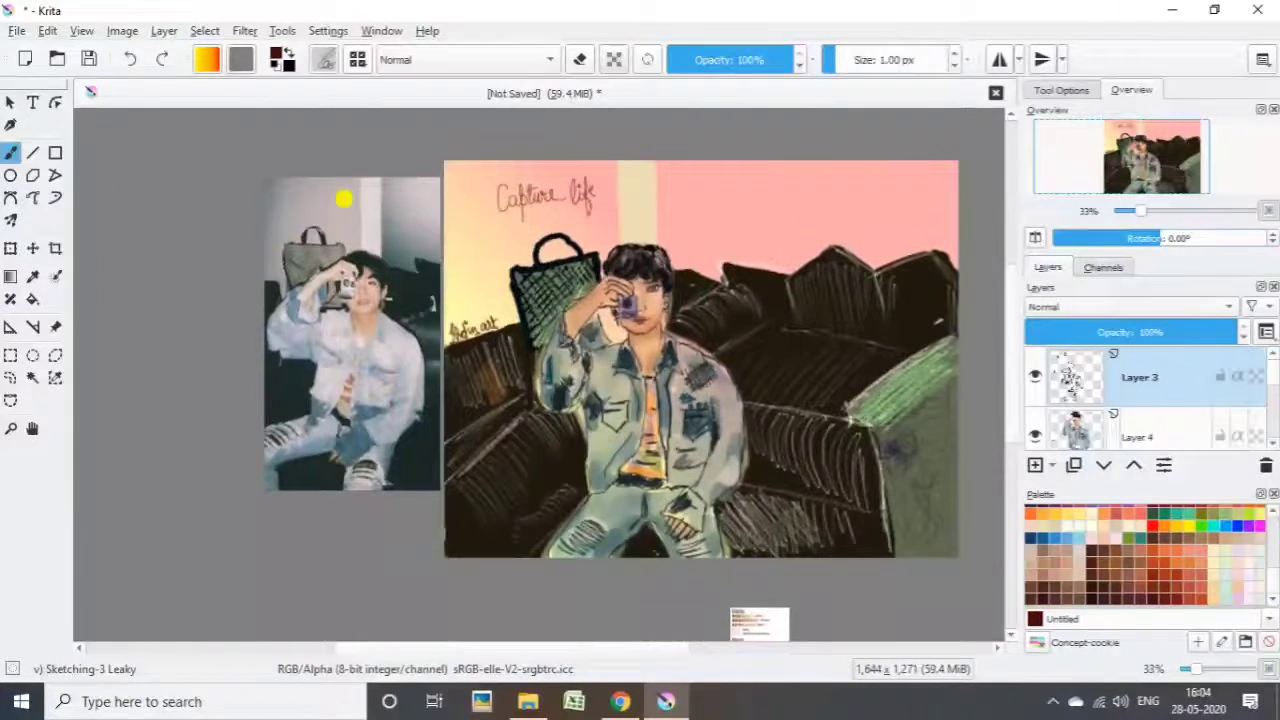
Open and dismiss the reference photo's context menu and the File menu.
click(55, 327)
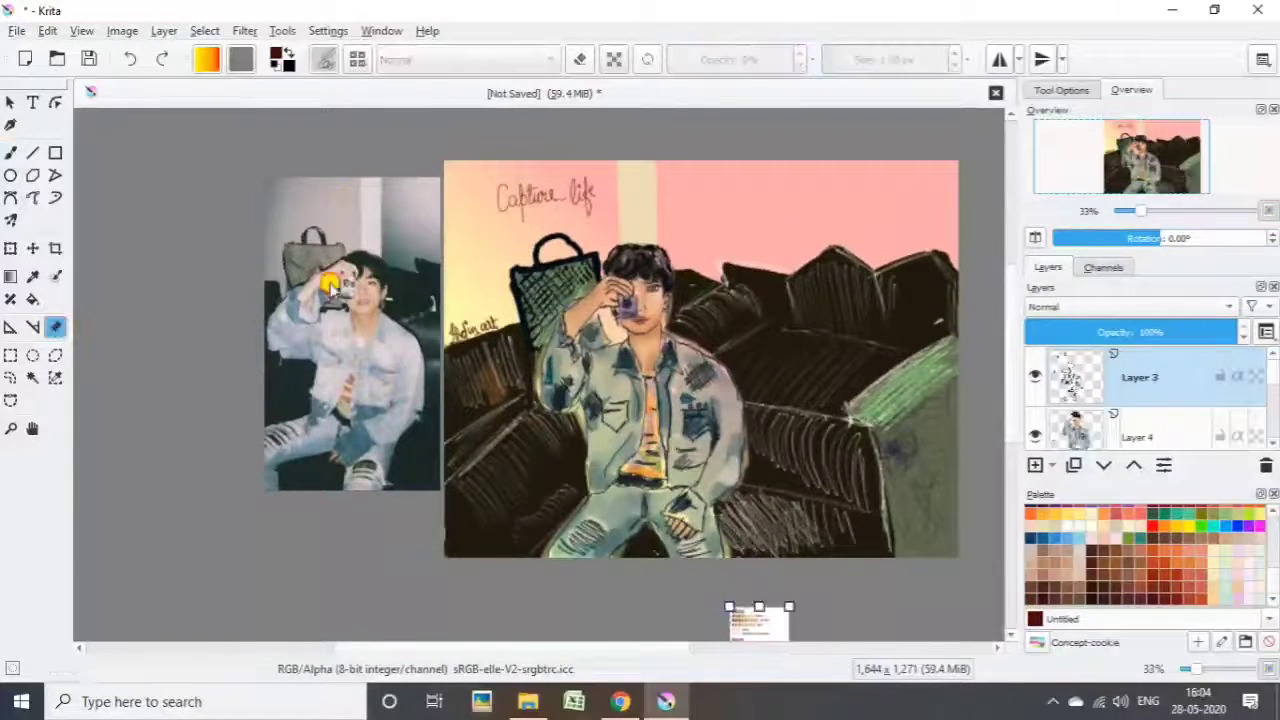
right_click(334, 249)
click(257, 291)
right_click(366, 232)
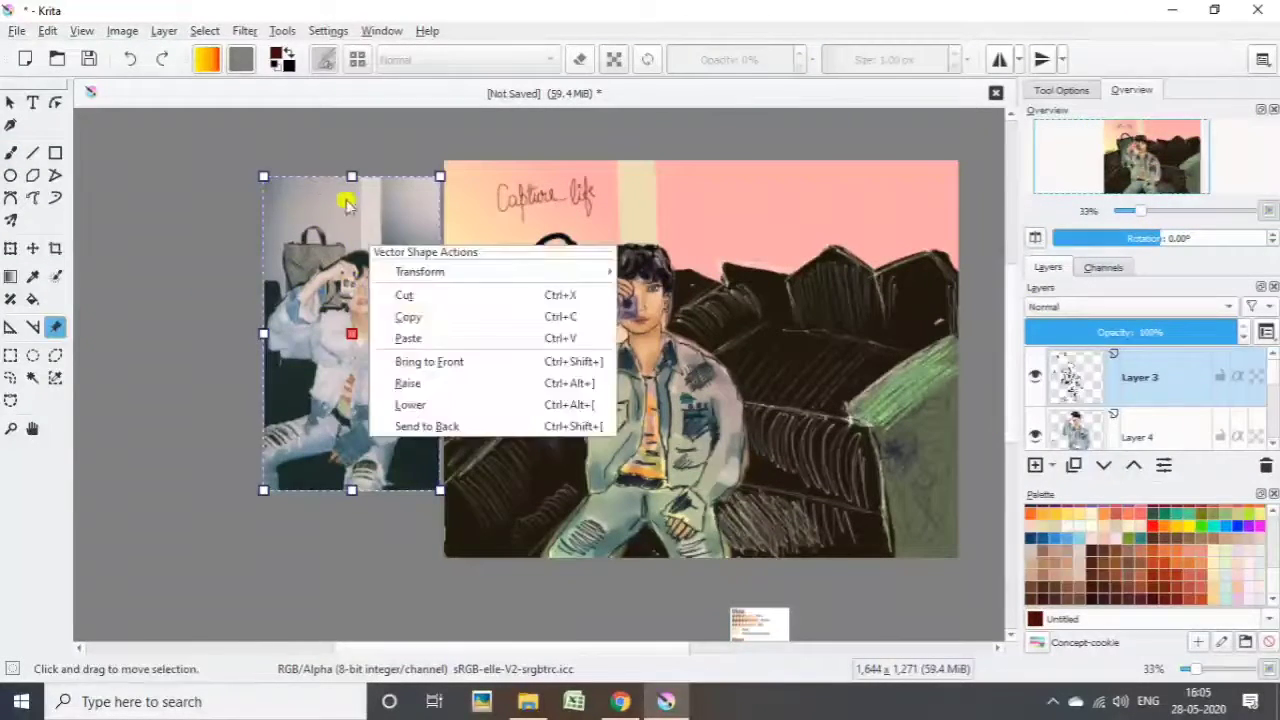
click(265, 372)
click(17, 31)
key(Escape)
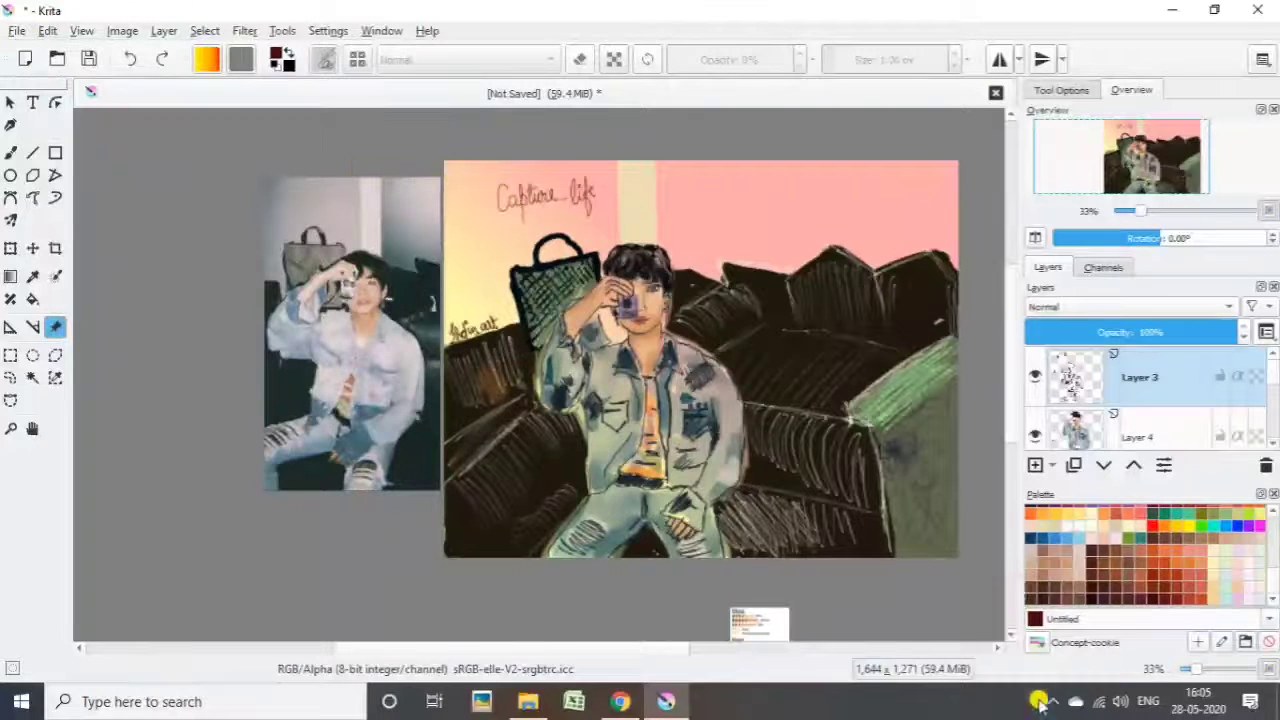
click(1049, 701)
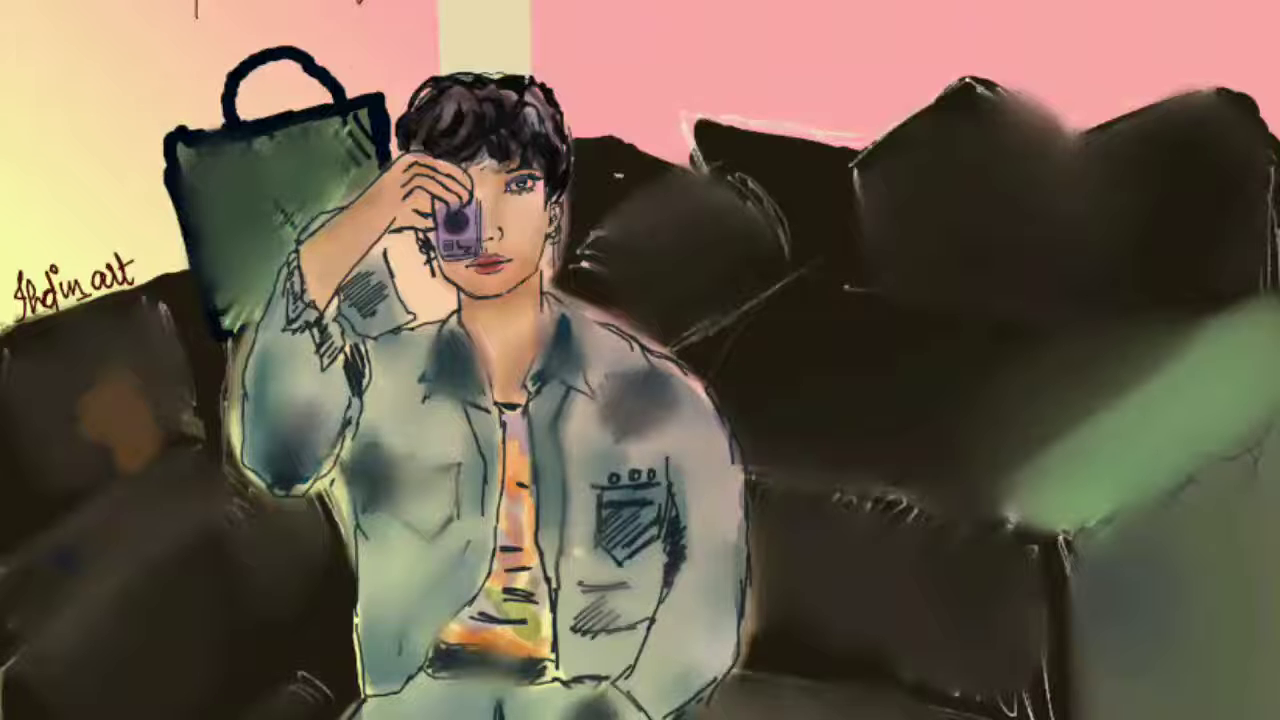